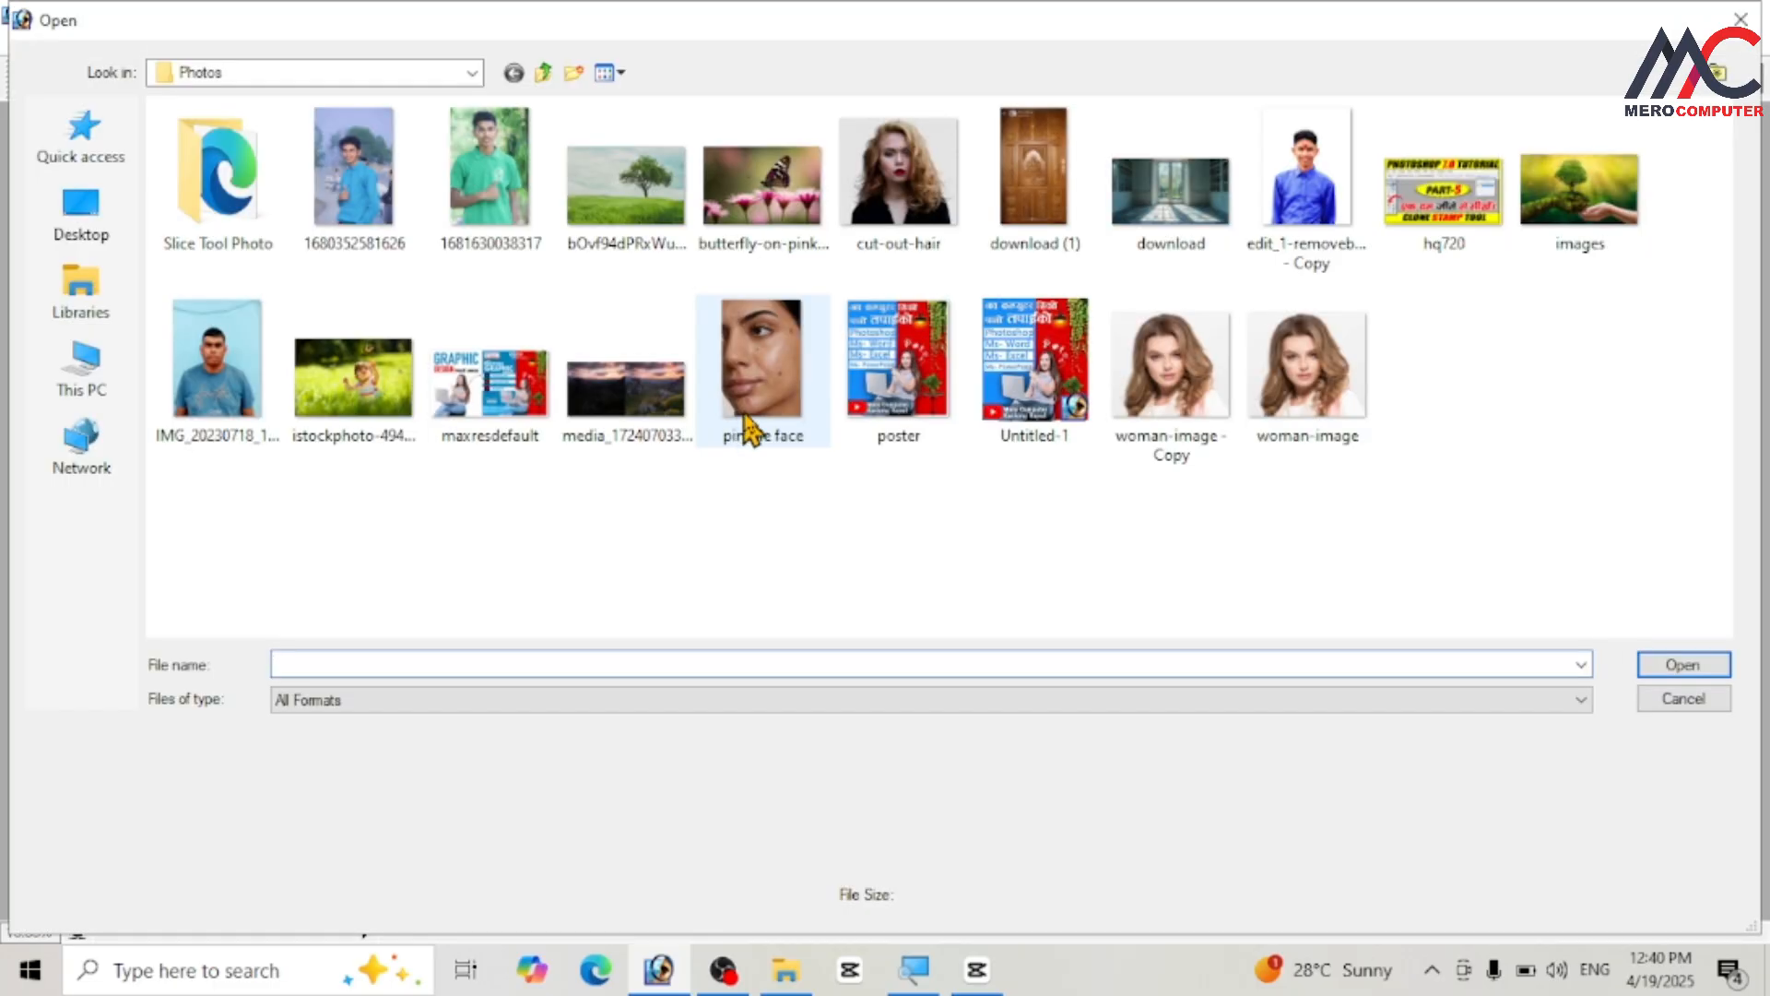
pyautogui.click(519, 203)
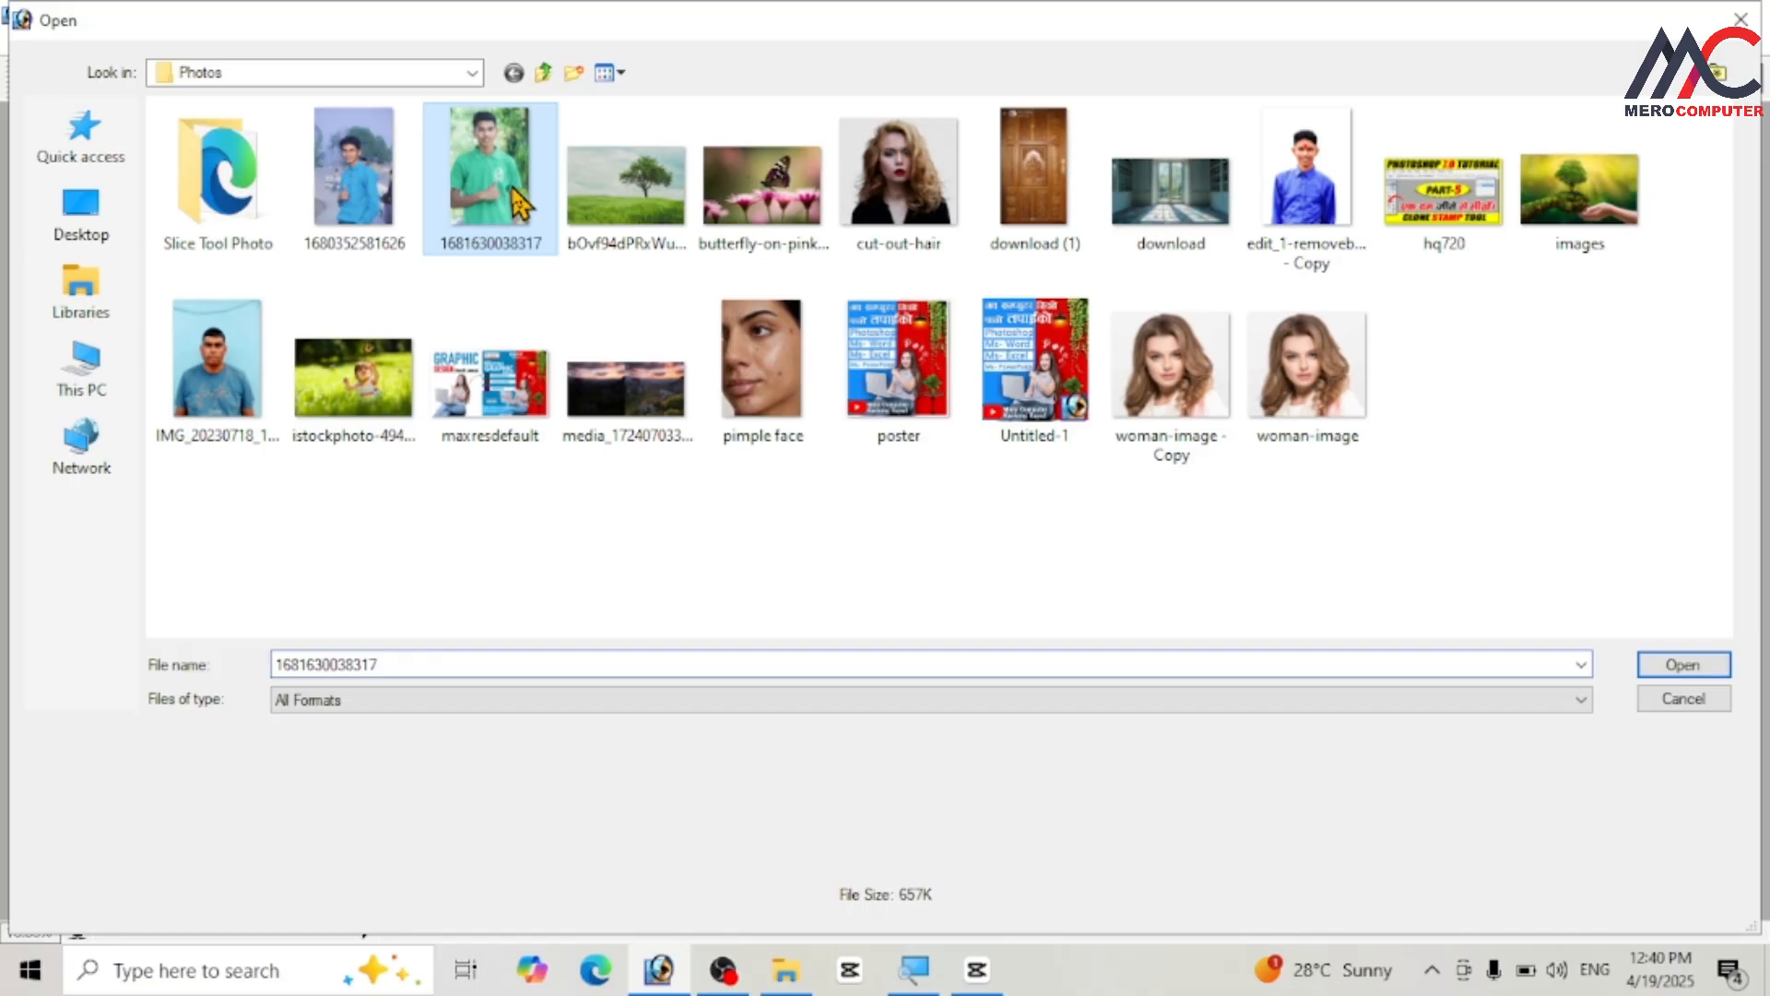
pyautogui.keyDown('ctrl'); pyautogui.click(391, 434); pyautogui.keyUp('ctrl')
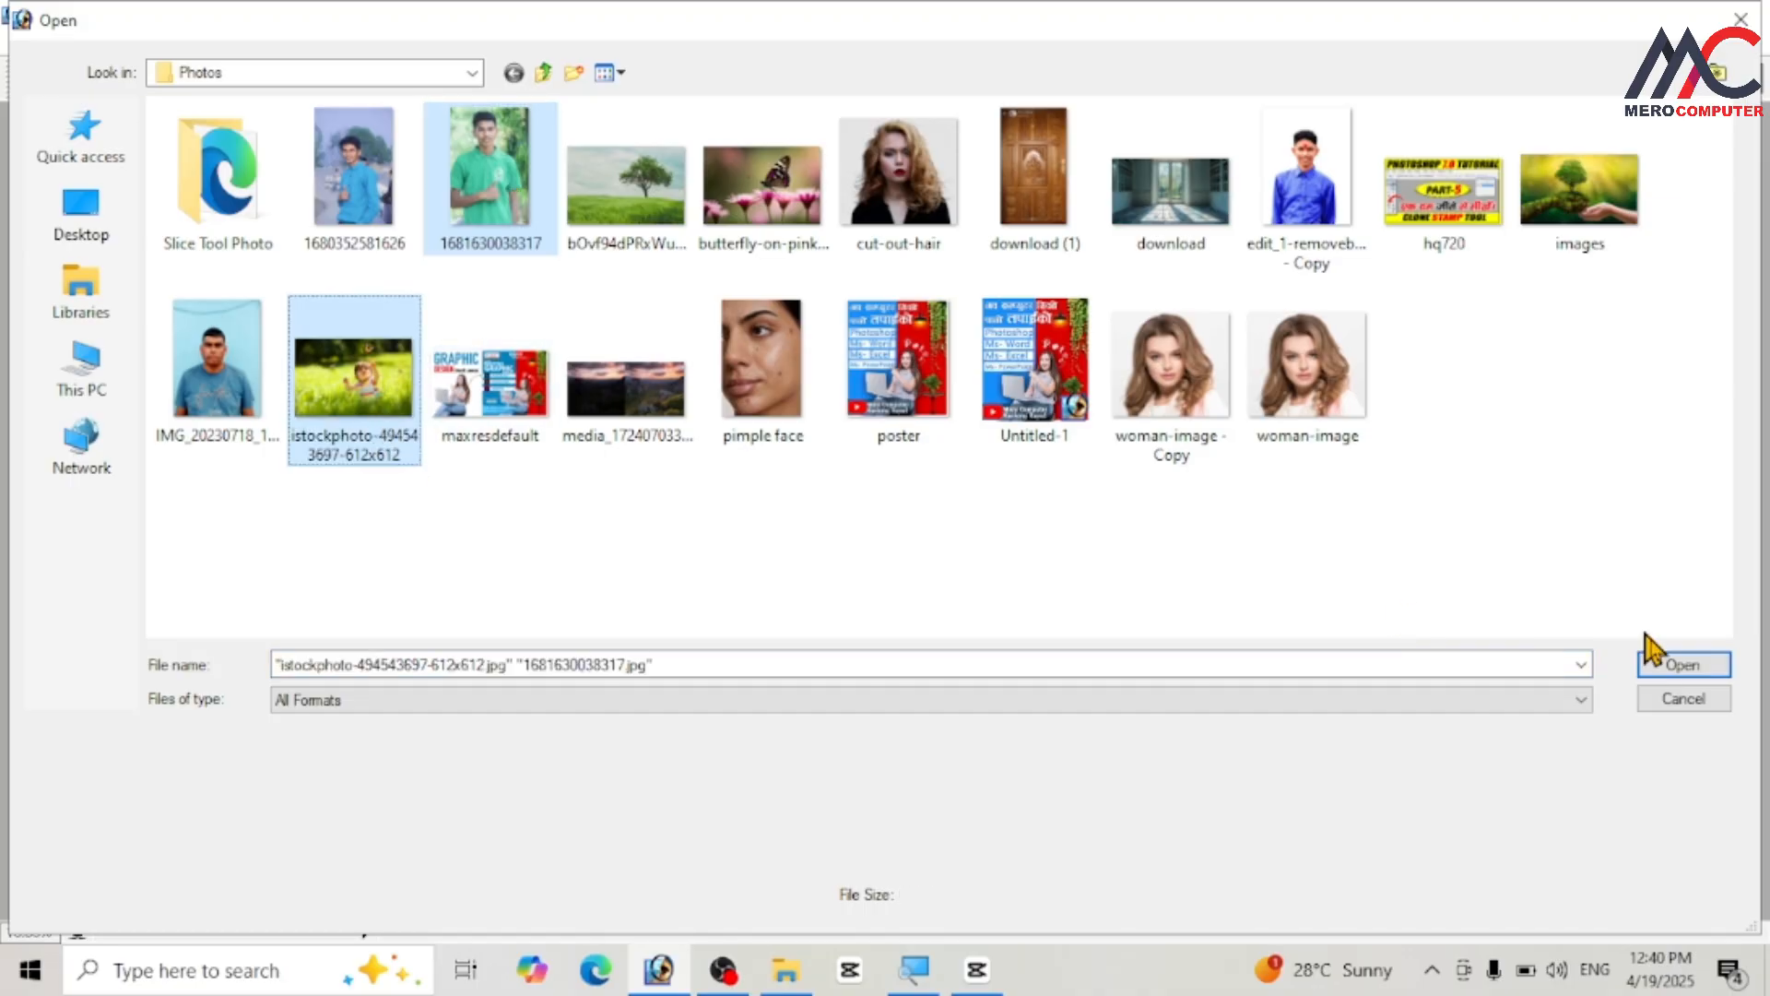
pyautogui.click(1665, 664)
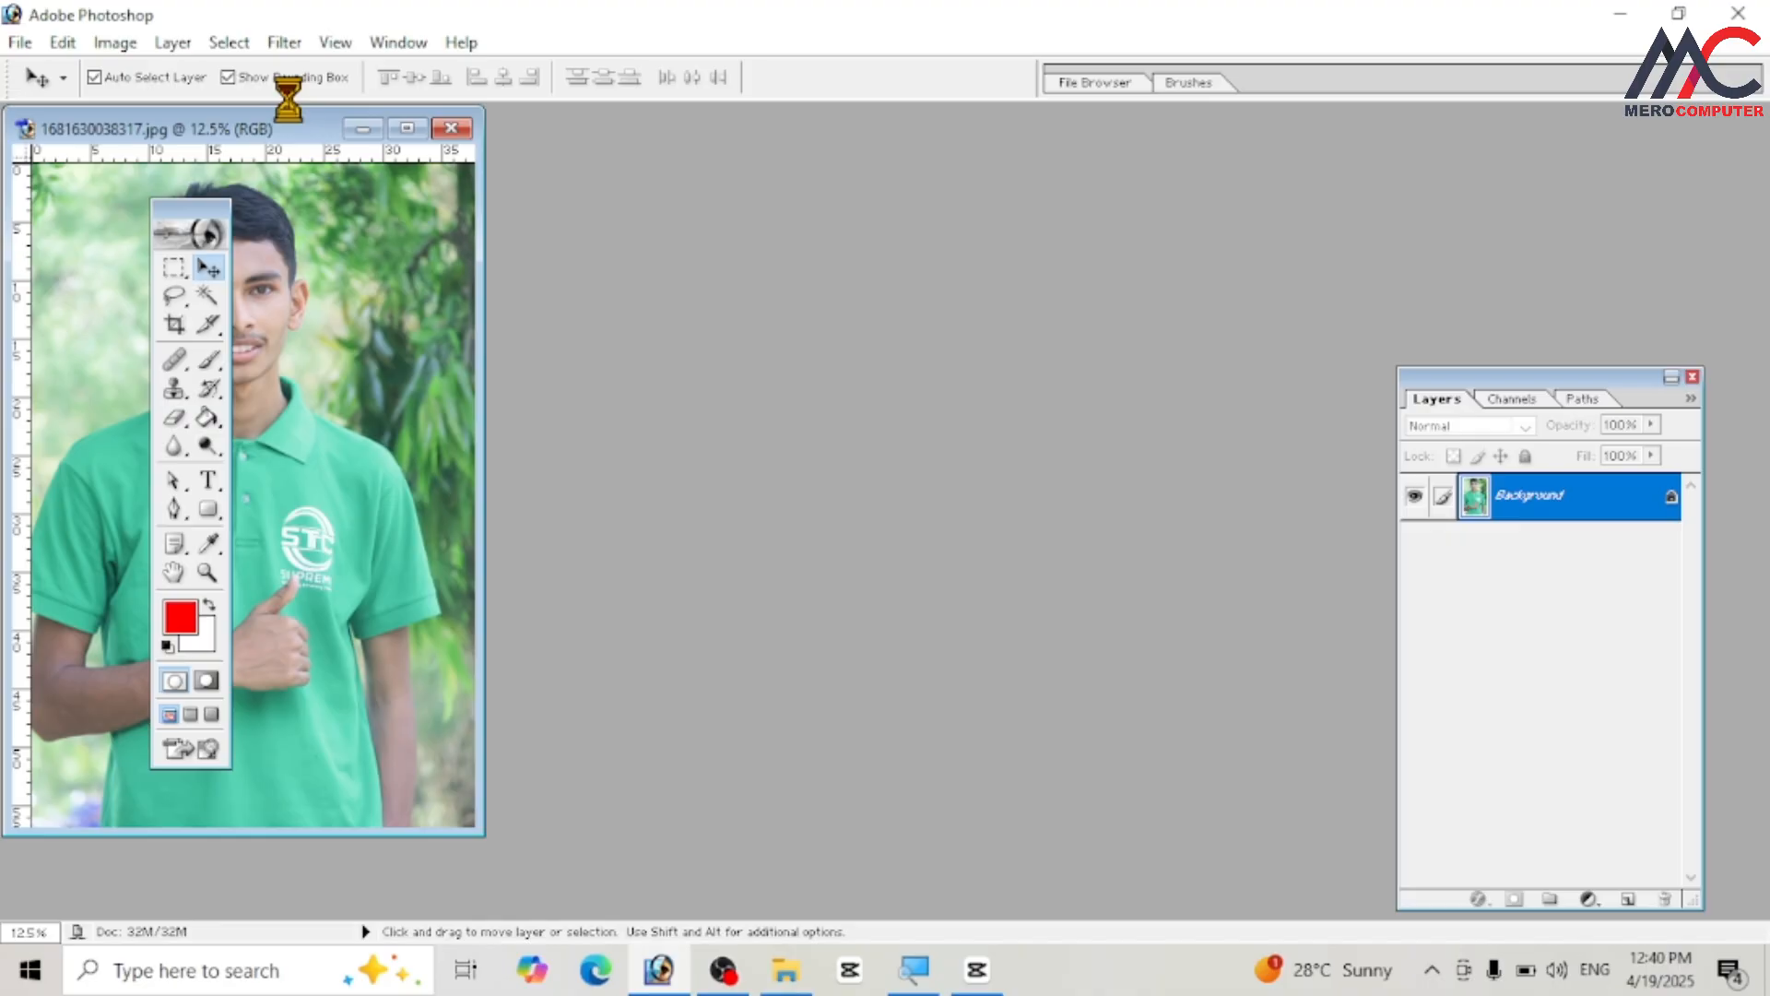
pyautogui.click(285, 43)
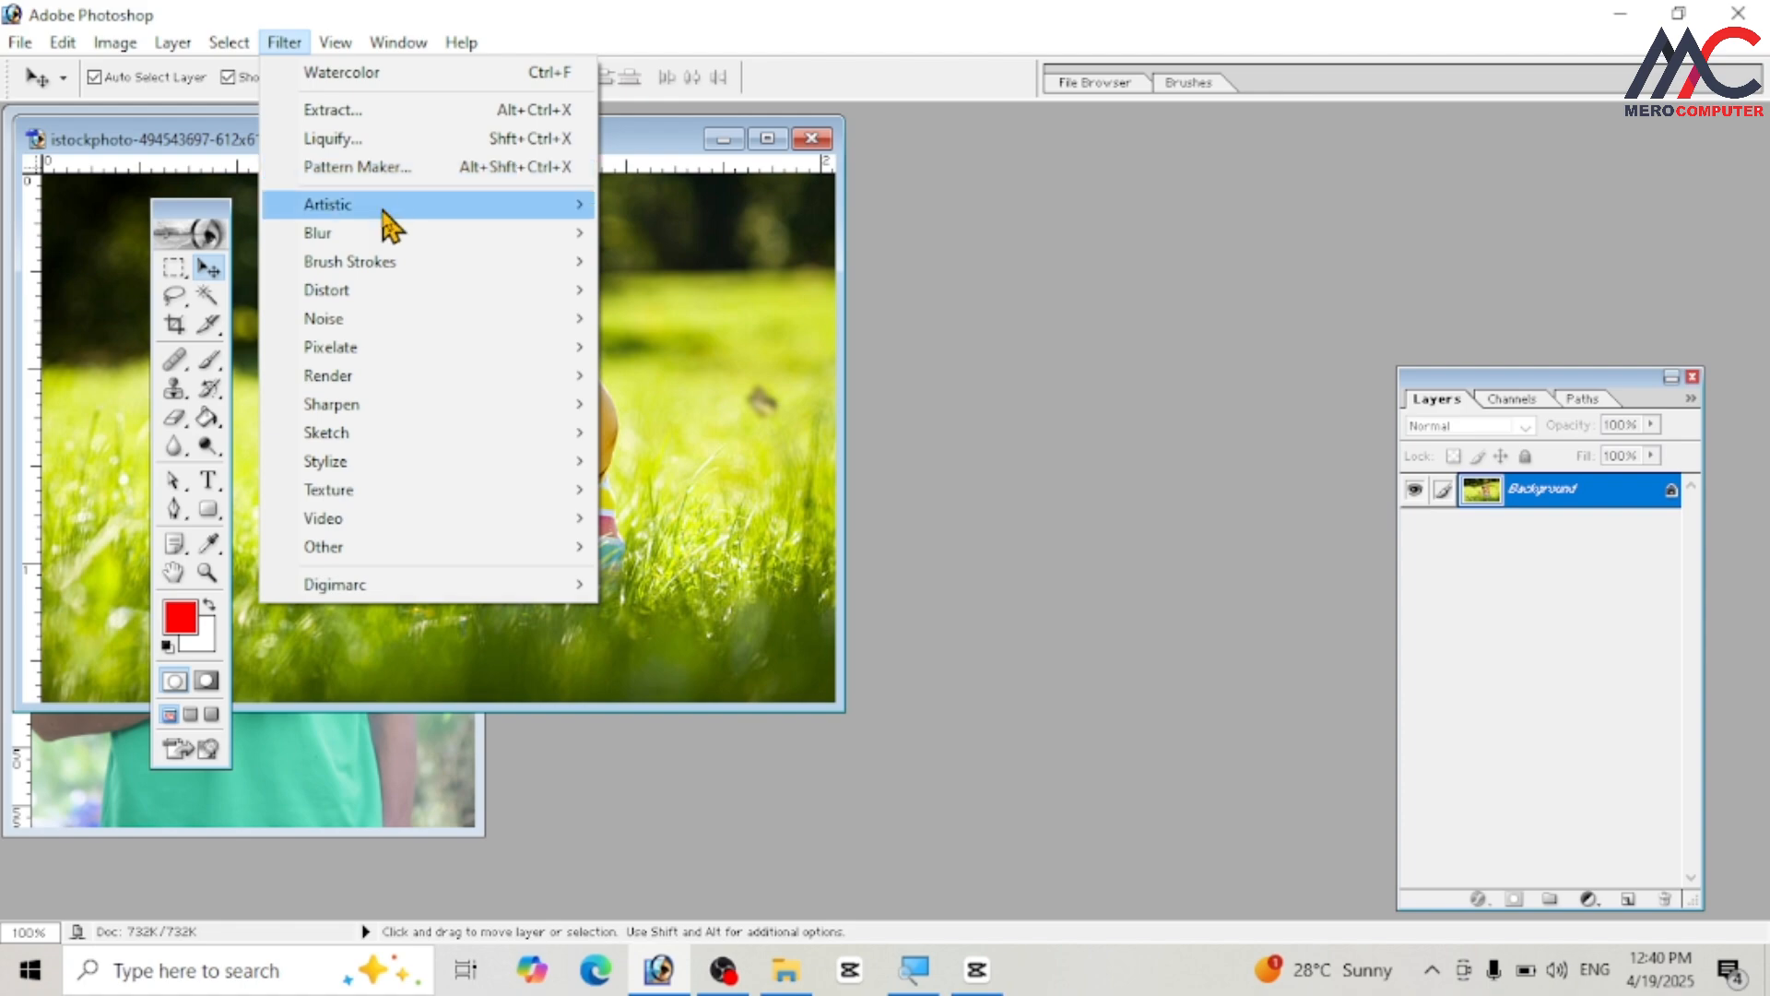
pyautogui.moveTo(383, 211)
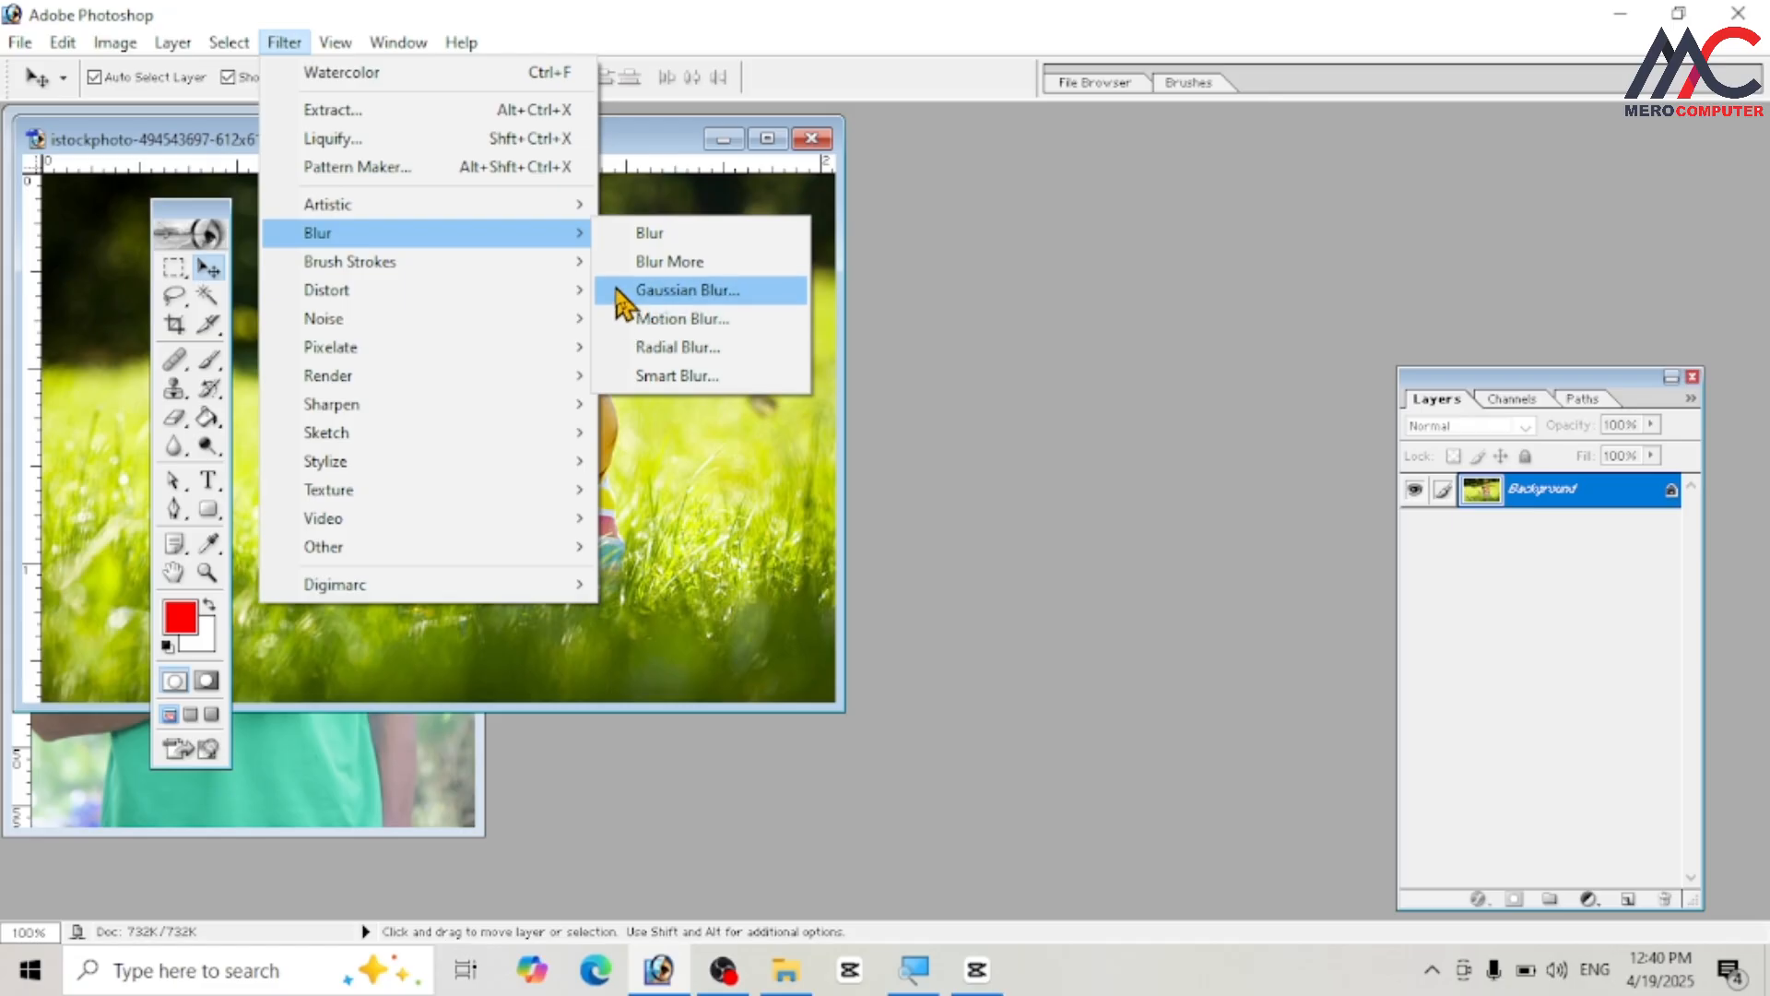
pyautogui.click(284, 42)
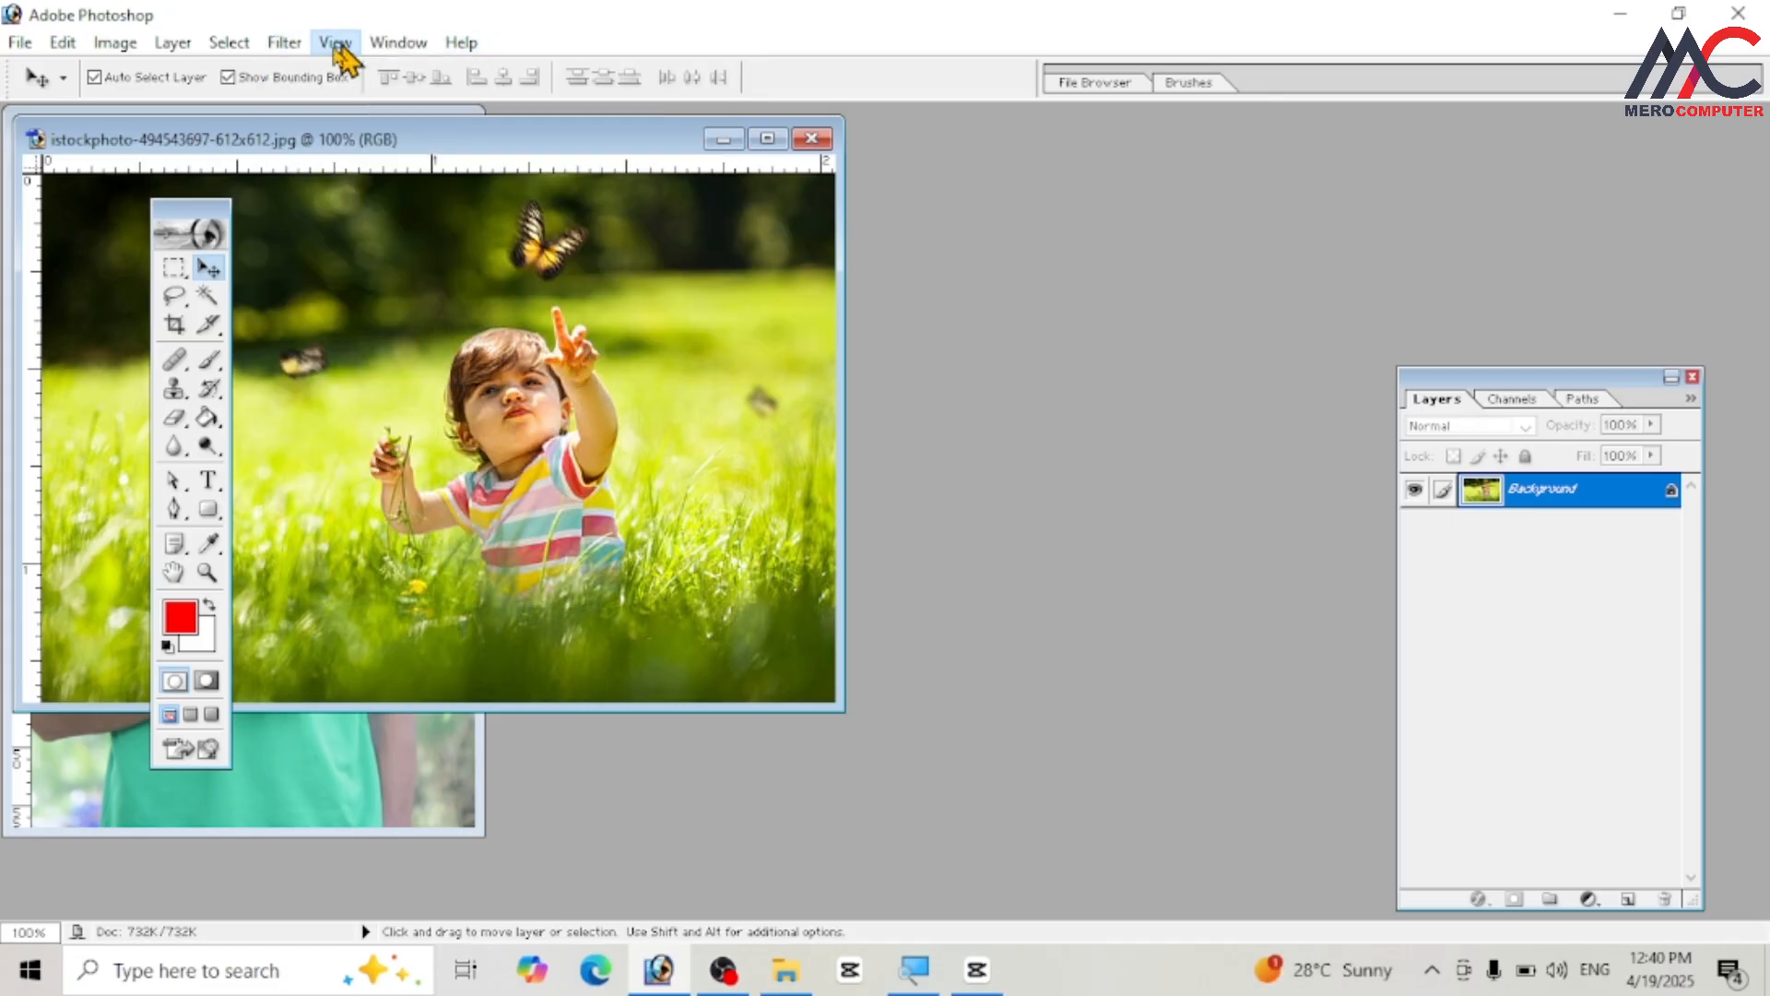
pyautogui.click(336, 44)
pyautogui.click(402, 46)
pyautogui.moveTo(450, 48)
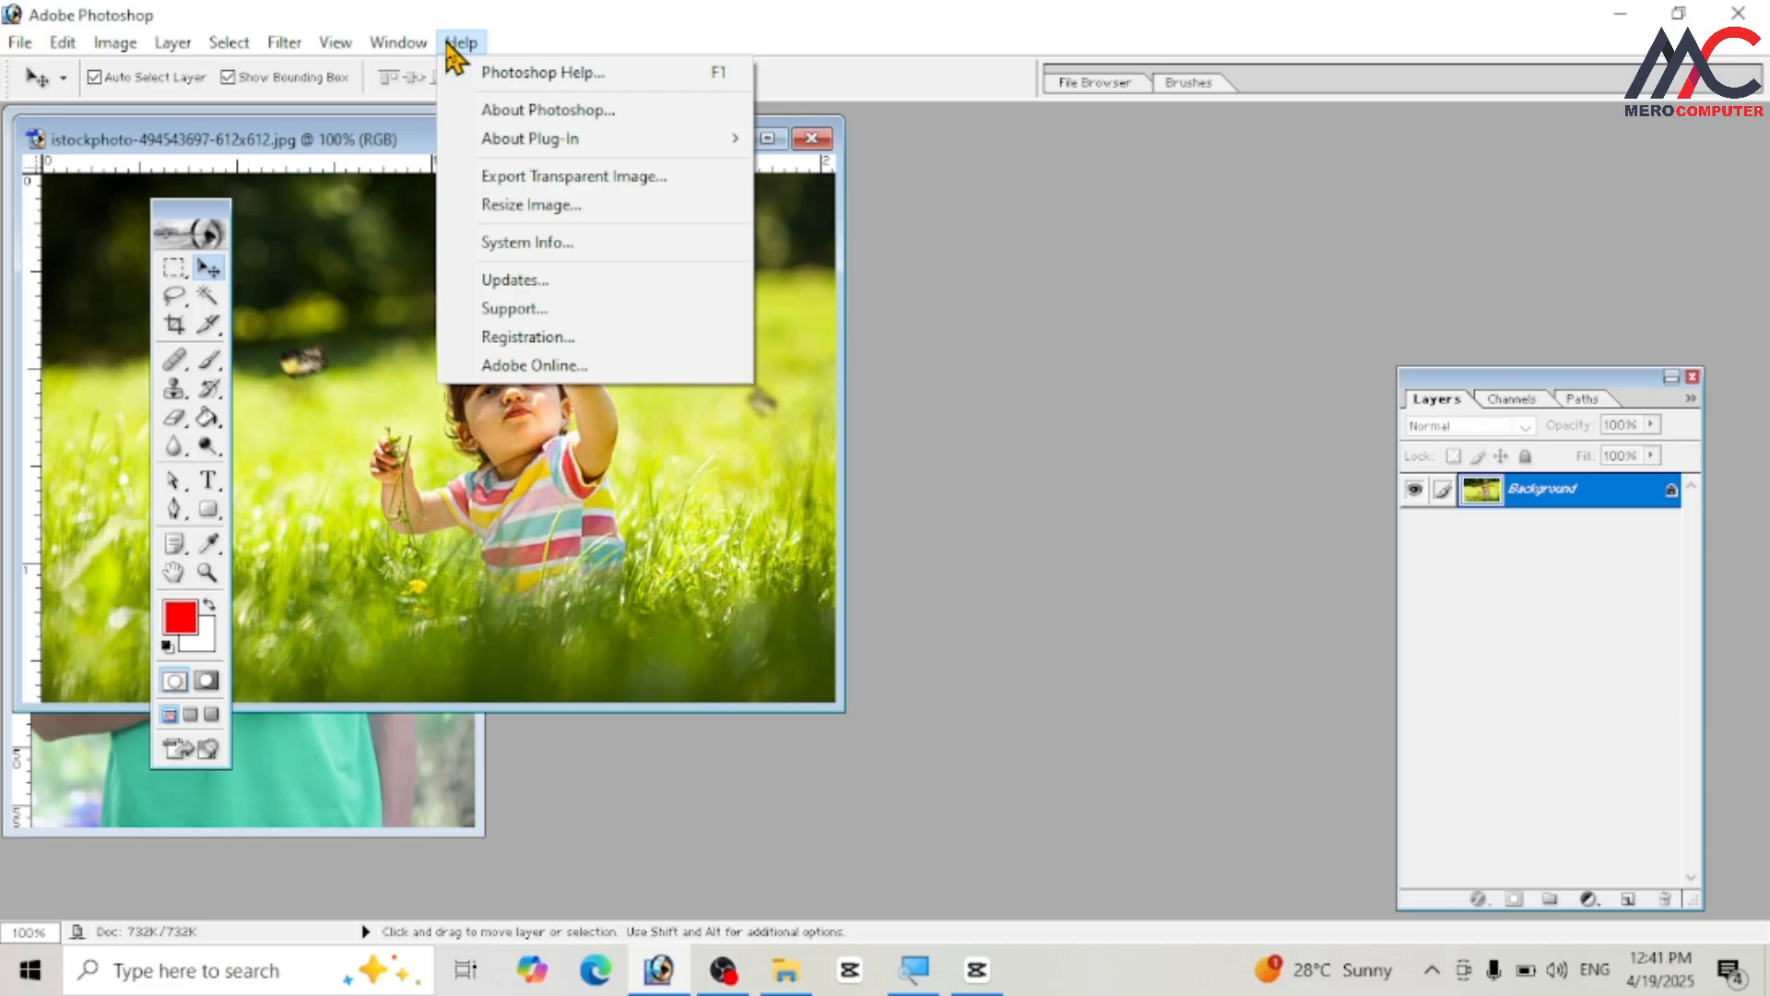
pyautogui.click(458, 46)
pyautogui.click(288, 48)
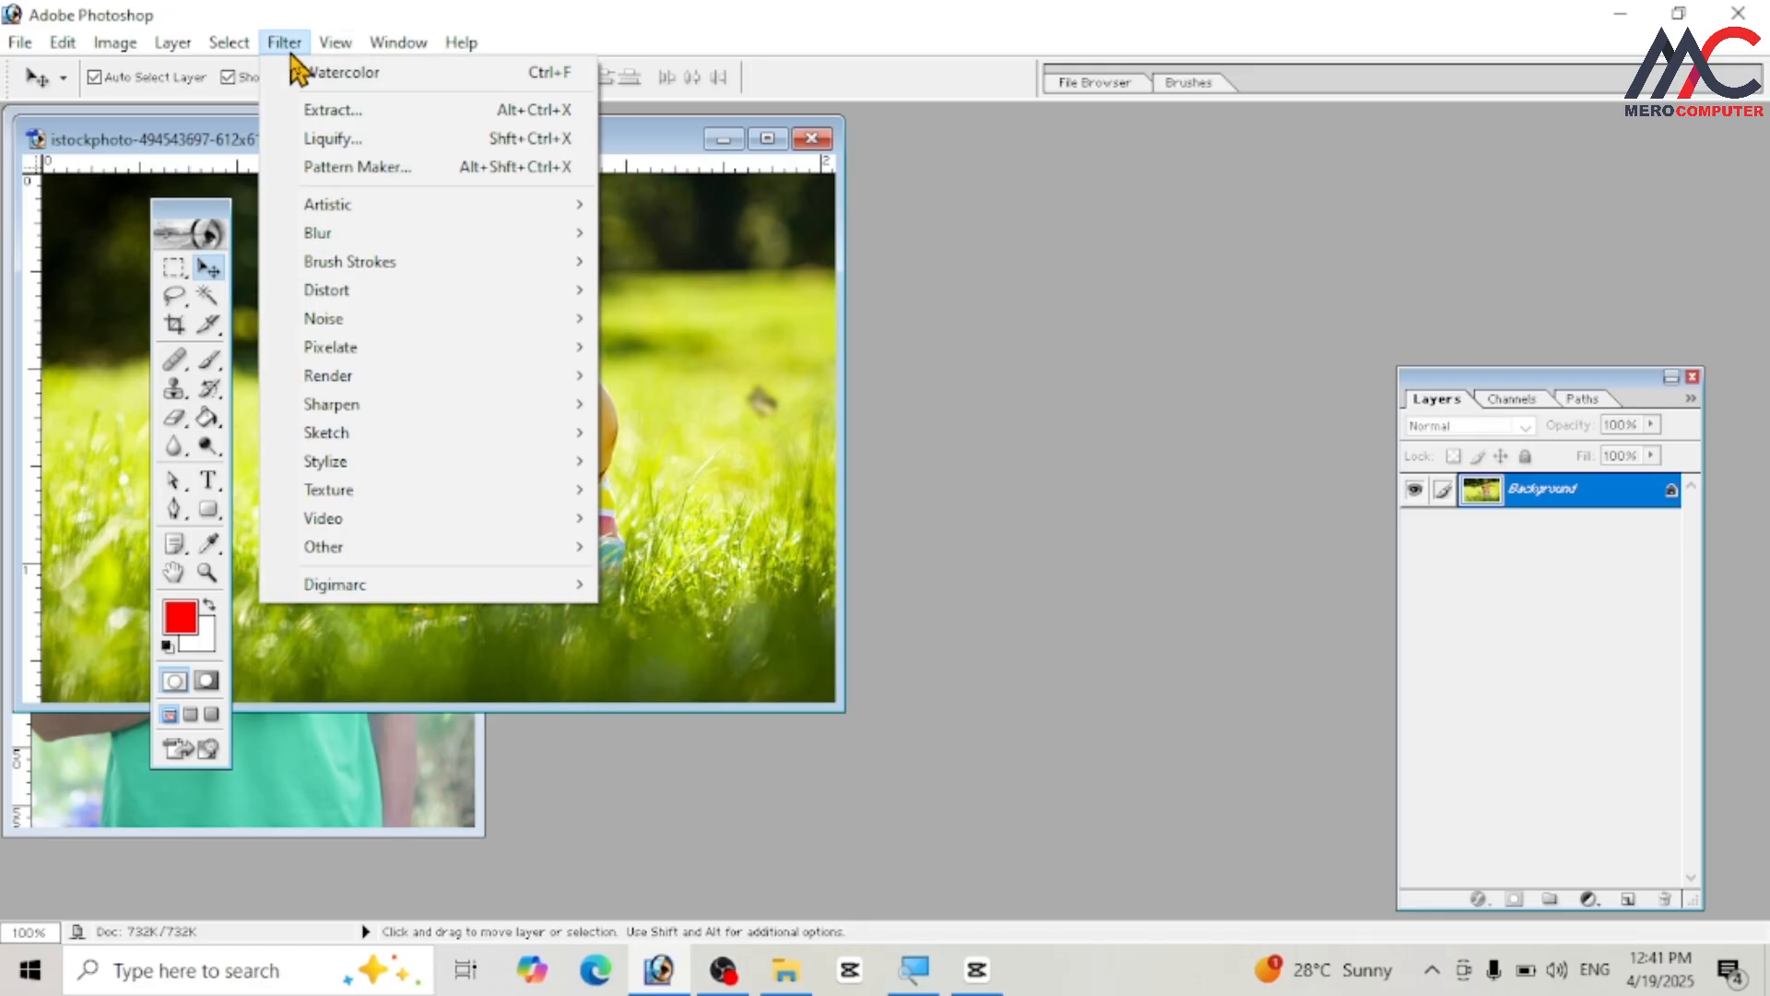
pyautogui.click(664, 166)
# - Maximize the 1681630038317.jpg portrait's window, apply the basic Blur filter to it, and inspect the effect up close
pyautogui.moveTo(652, 118); pyautogui.dragTo(955, 207)
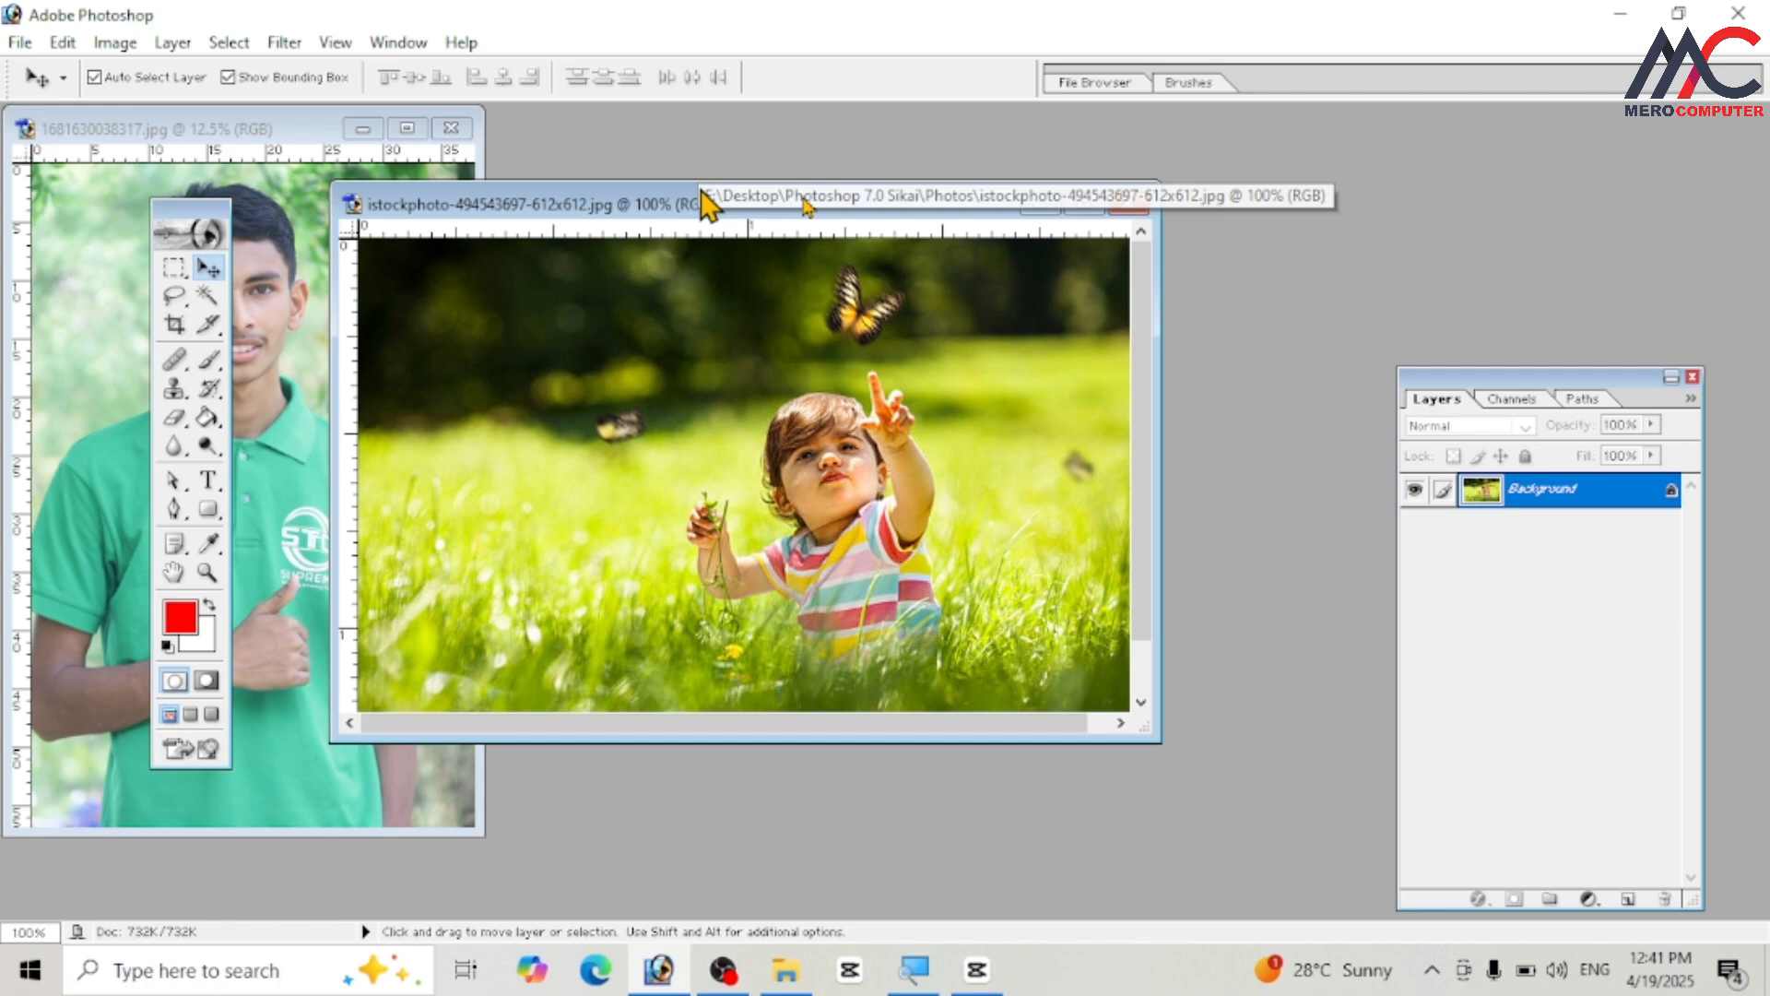
pyautogui.click(408, 130)
pyautogui.click(314, 42)
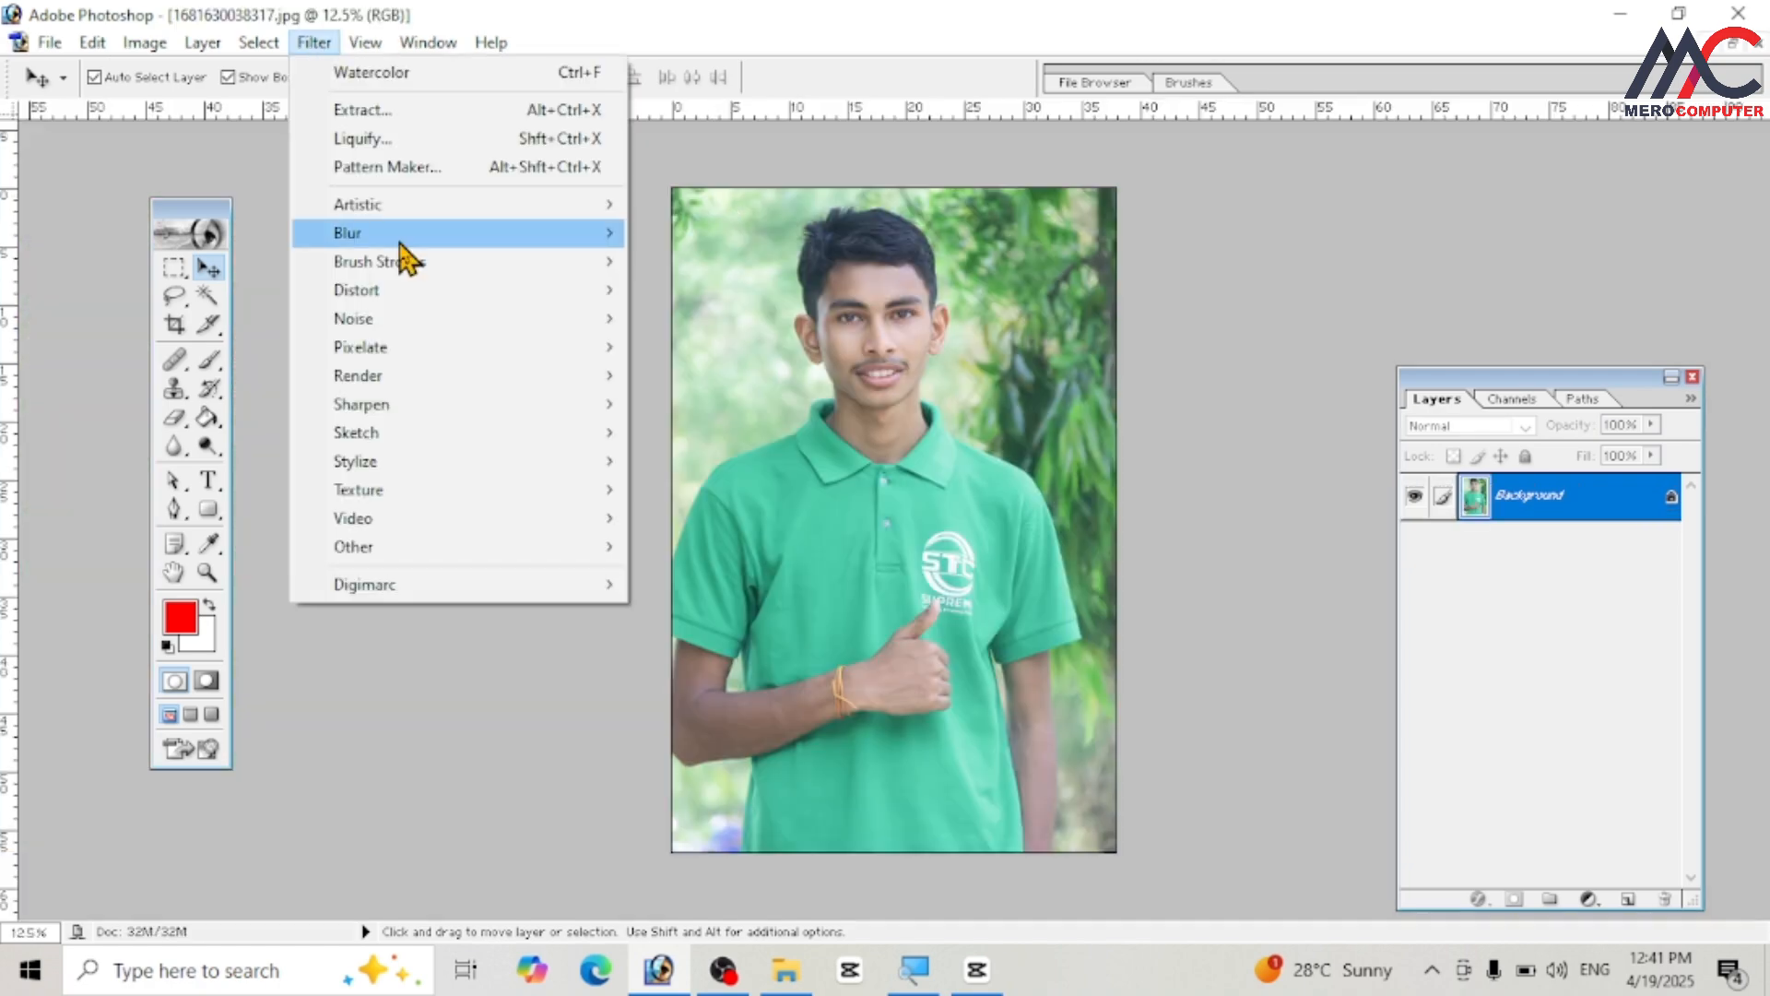
pyautogui.moveTo(412, 241)
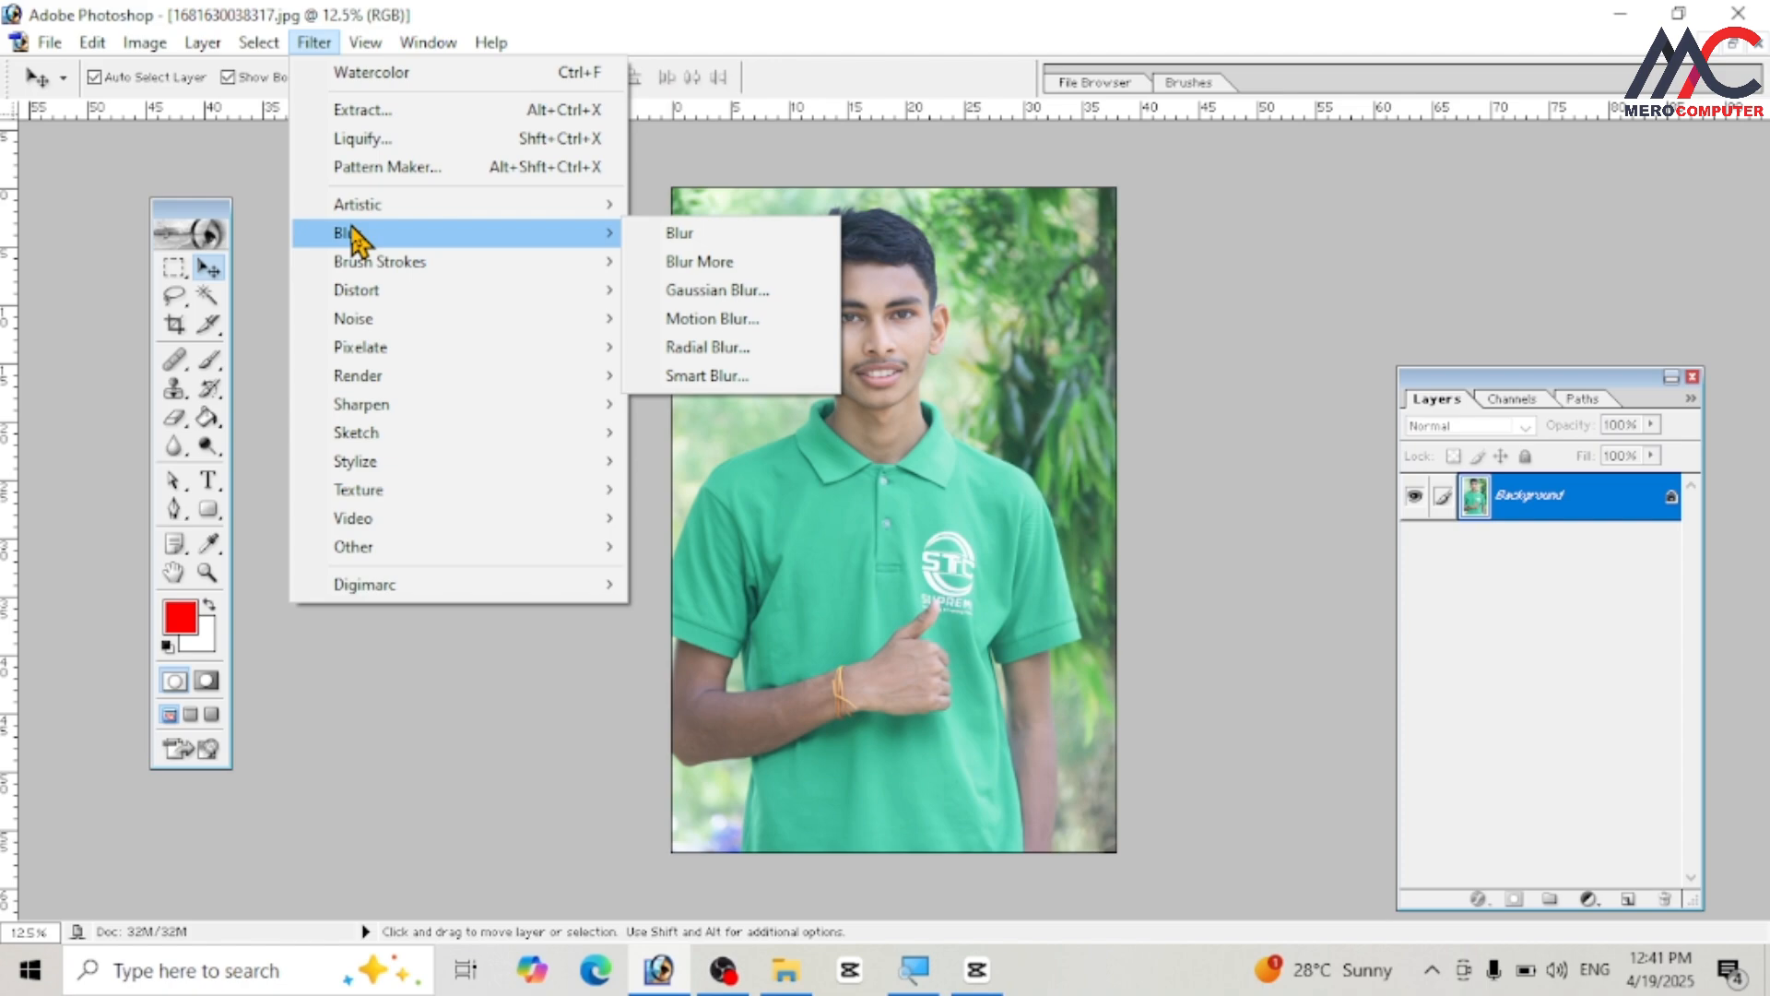
pyautogui.click(680, 236)
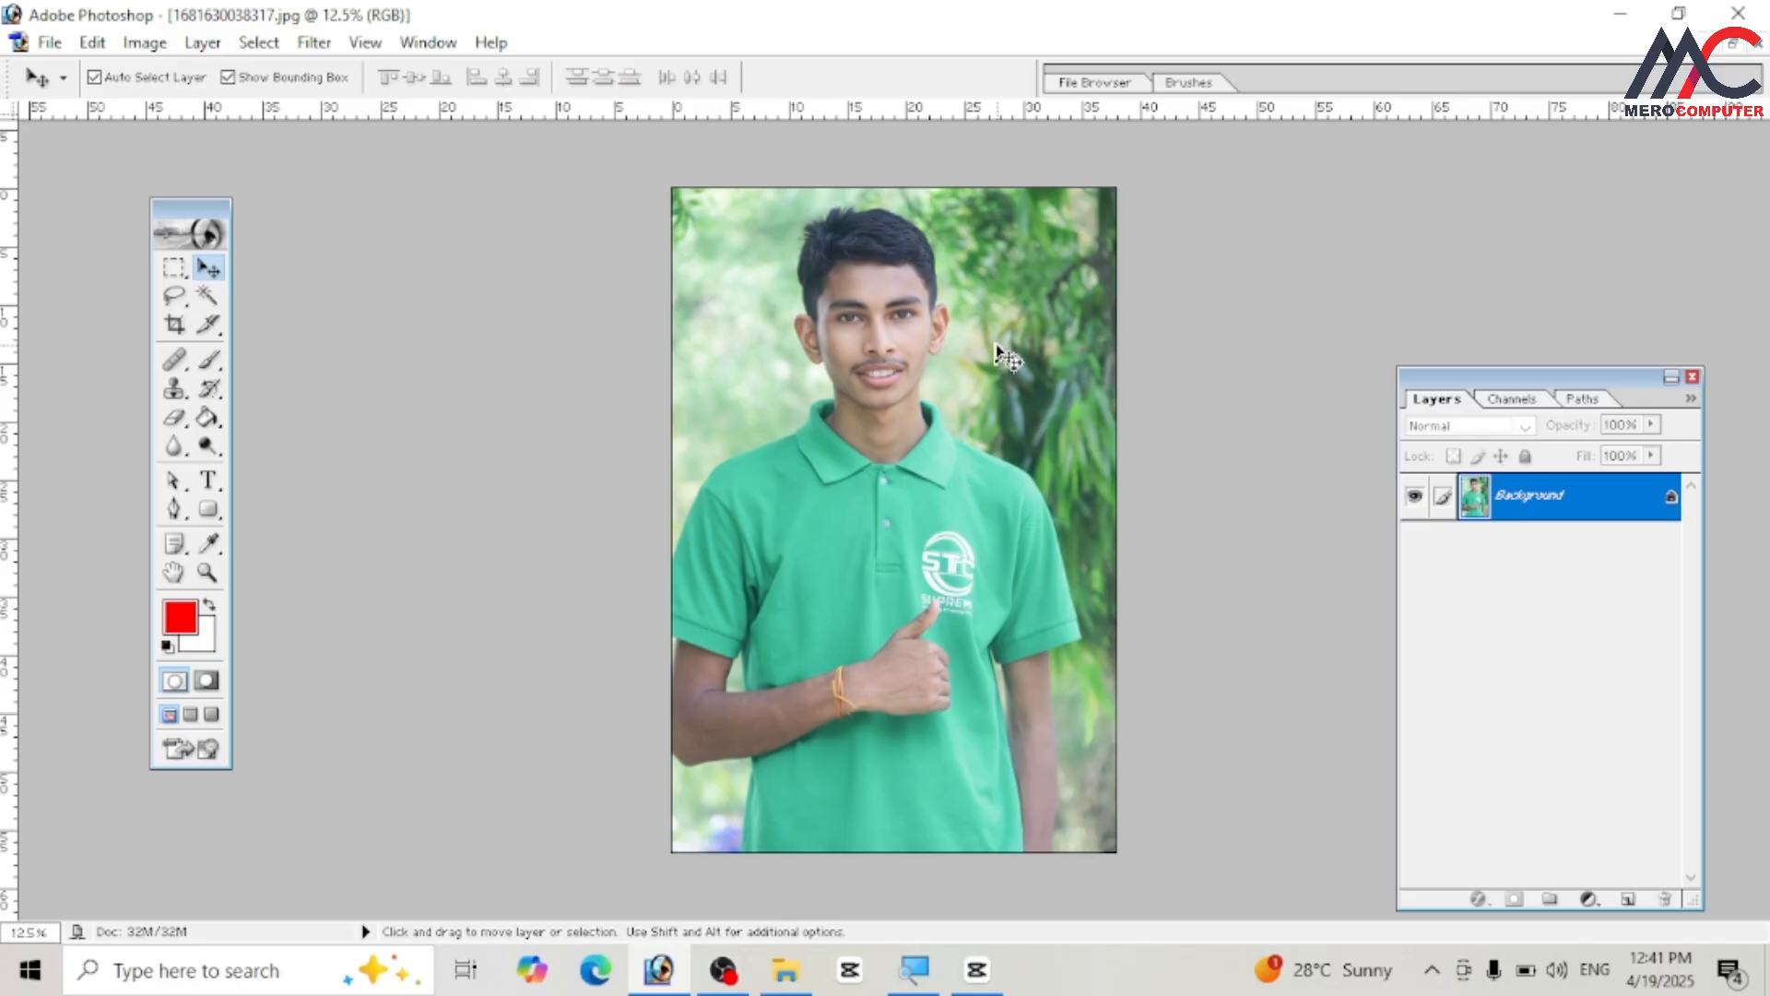
pyautogui.hotkey('ctrl', '+')
pyautogui.hotkey('ctrl', '+')
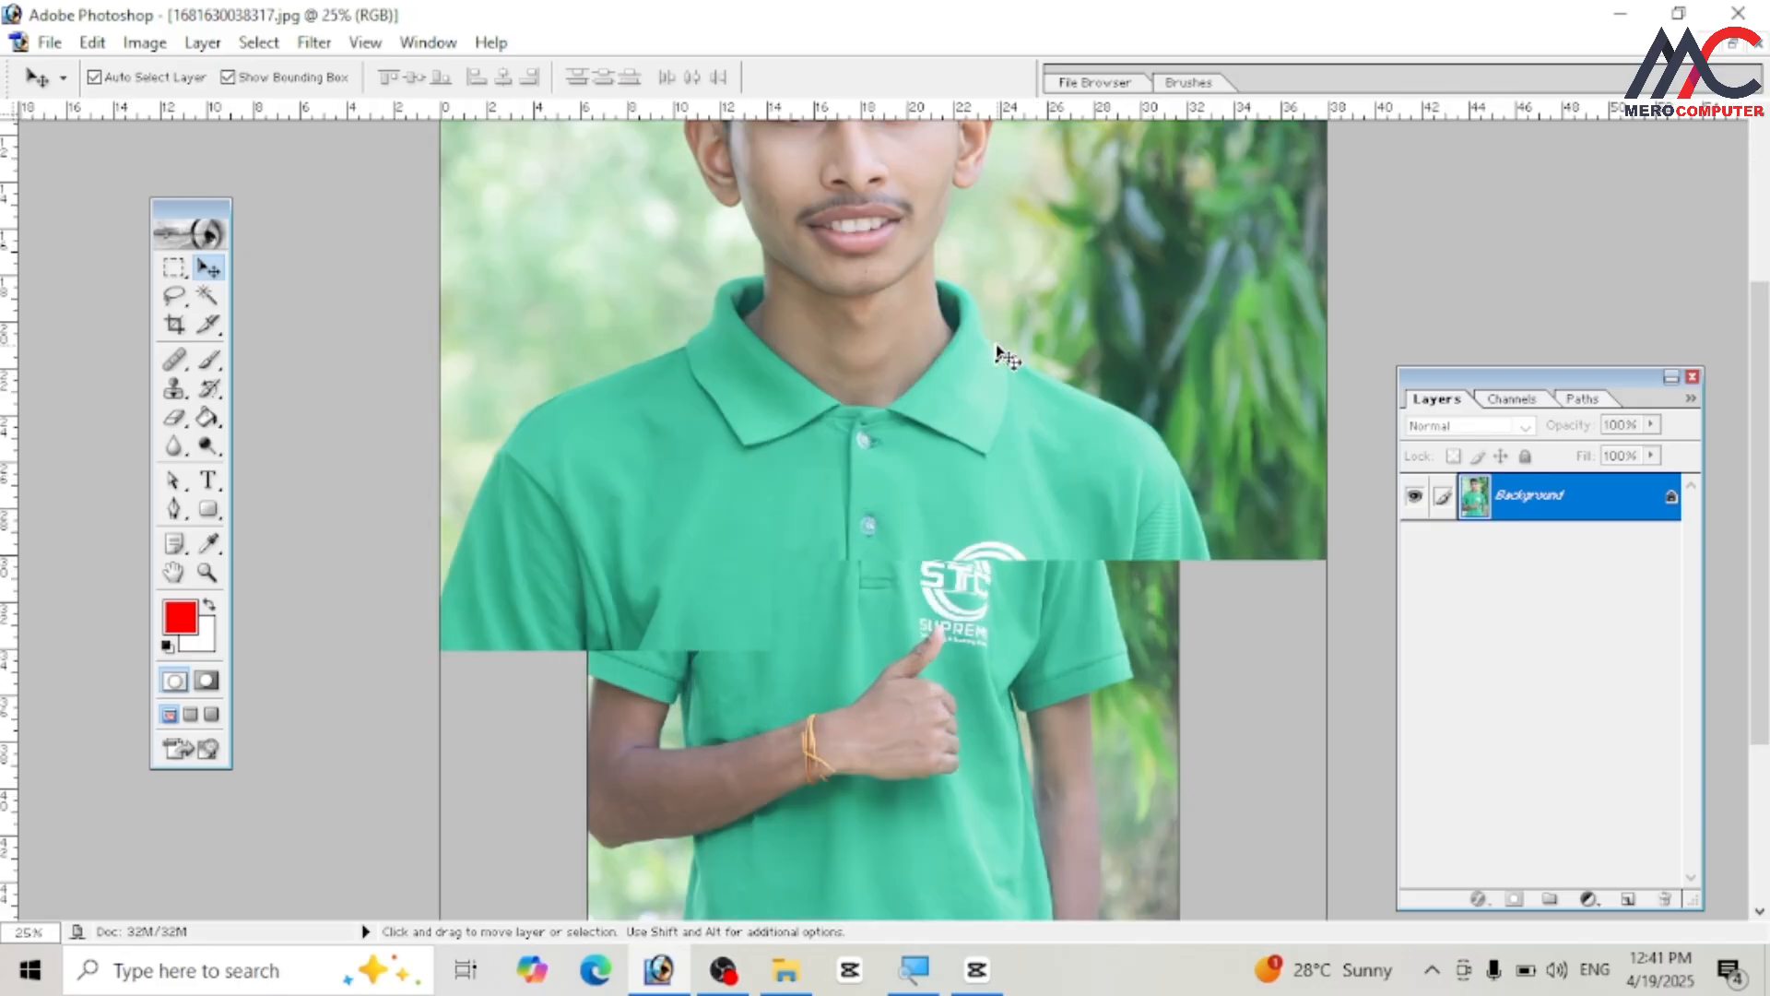
pyautogui.hotkey('ctrl', '-')
pyautogui.hotkey('ctrl', '-')
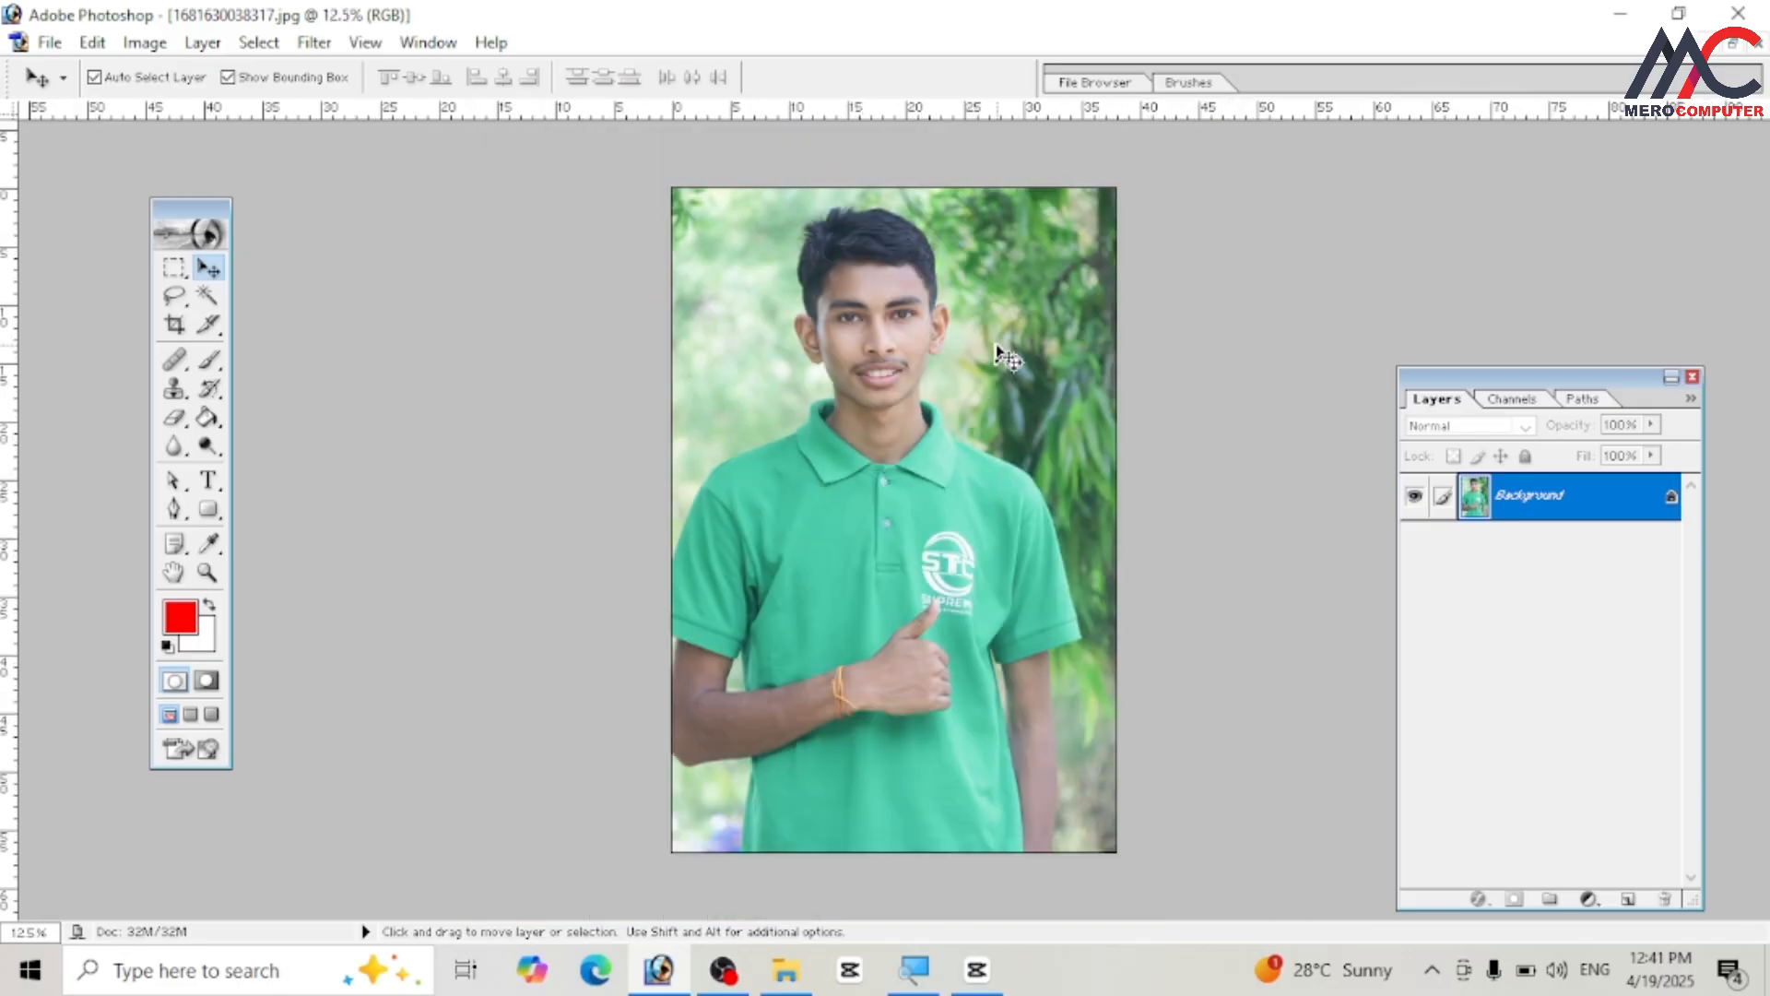
# - Apply the Blur More filter to the portrait twice
pyautogui.click(316, 44)
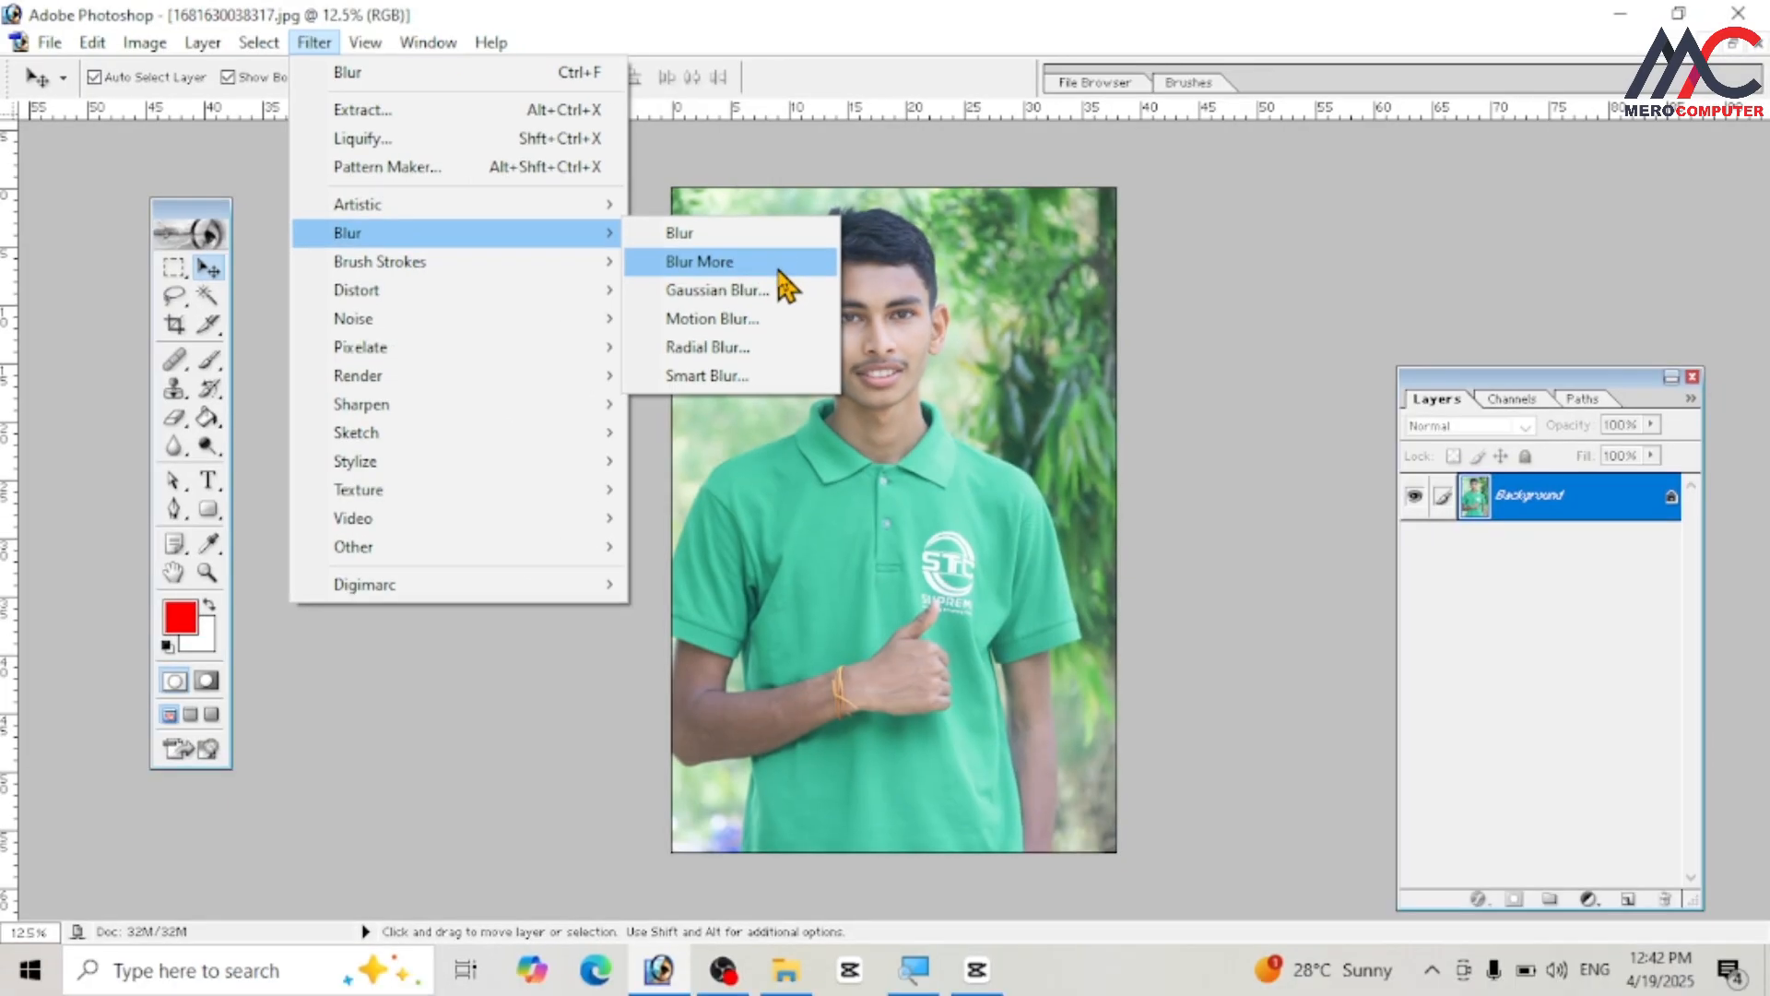
pyautogui.click(781, 267)
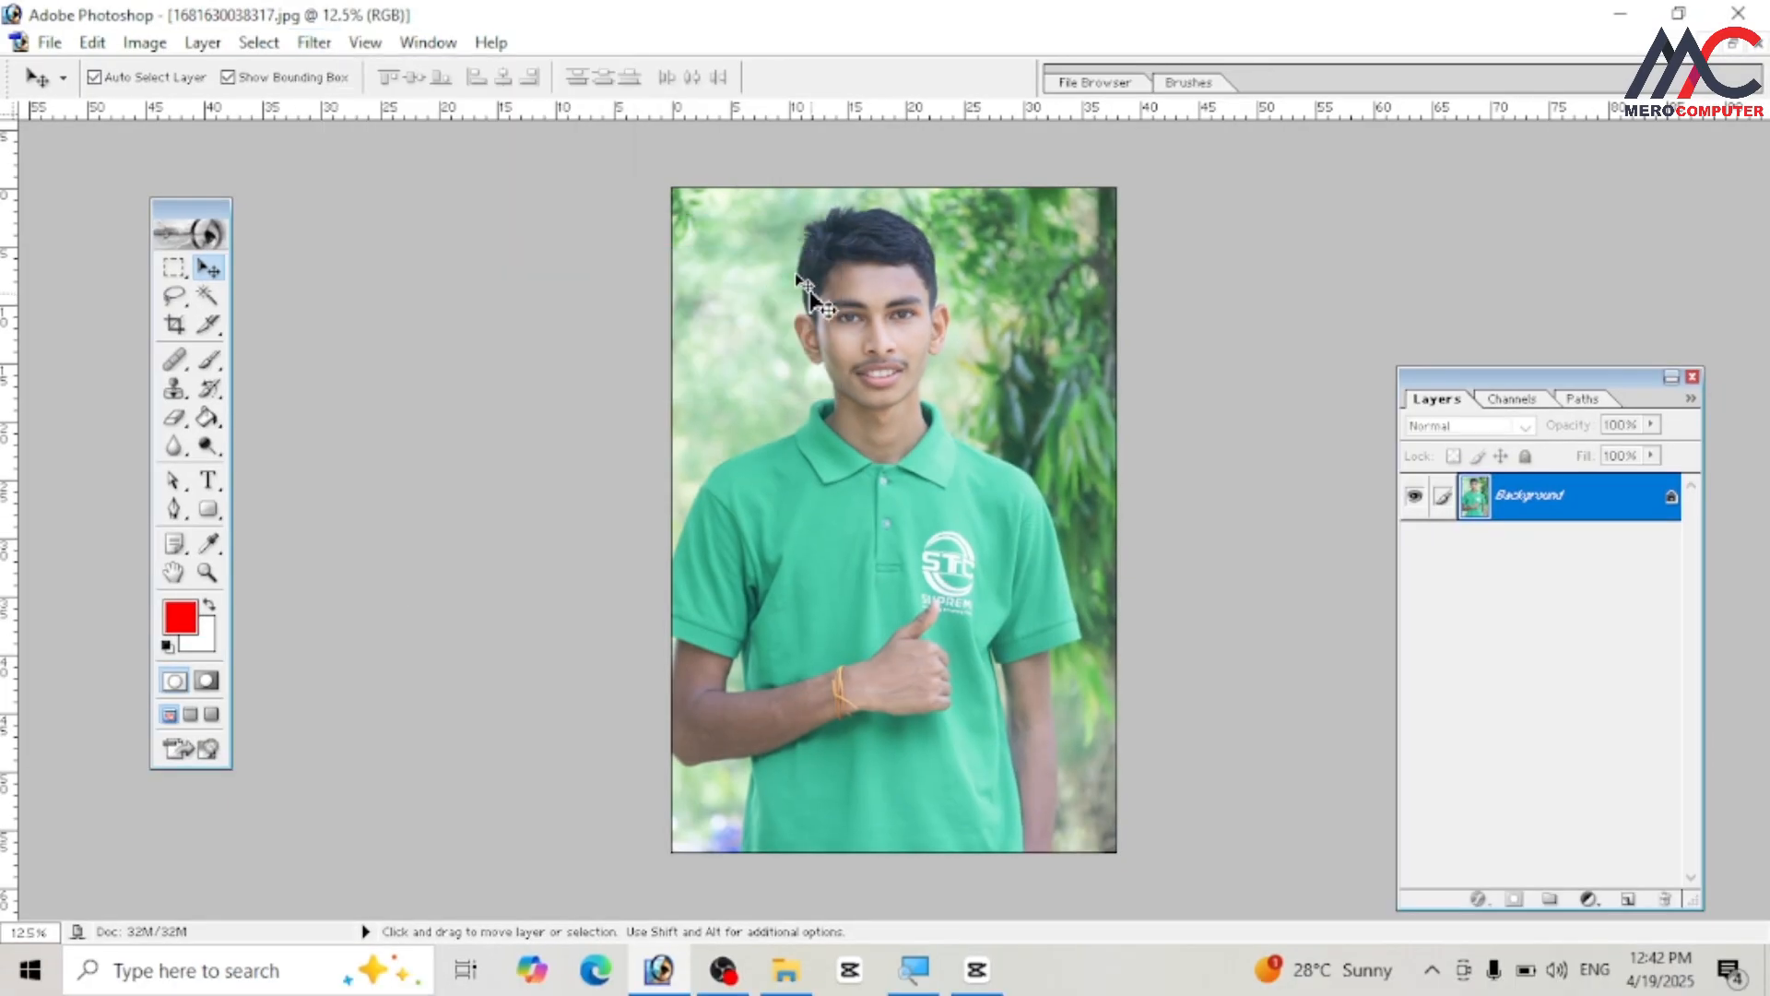
pyautogui.click(313, 42)
pyautogui.moveTo(365, 43)
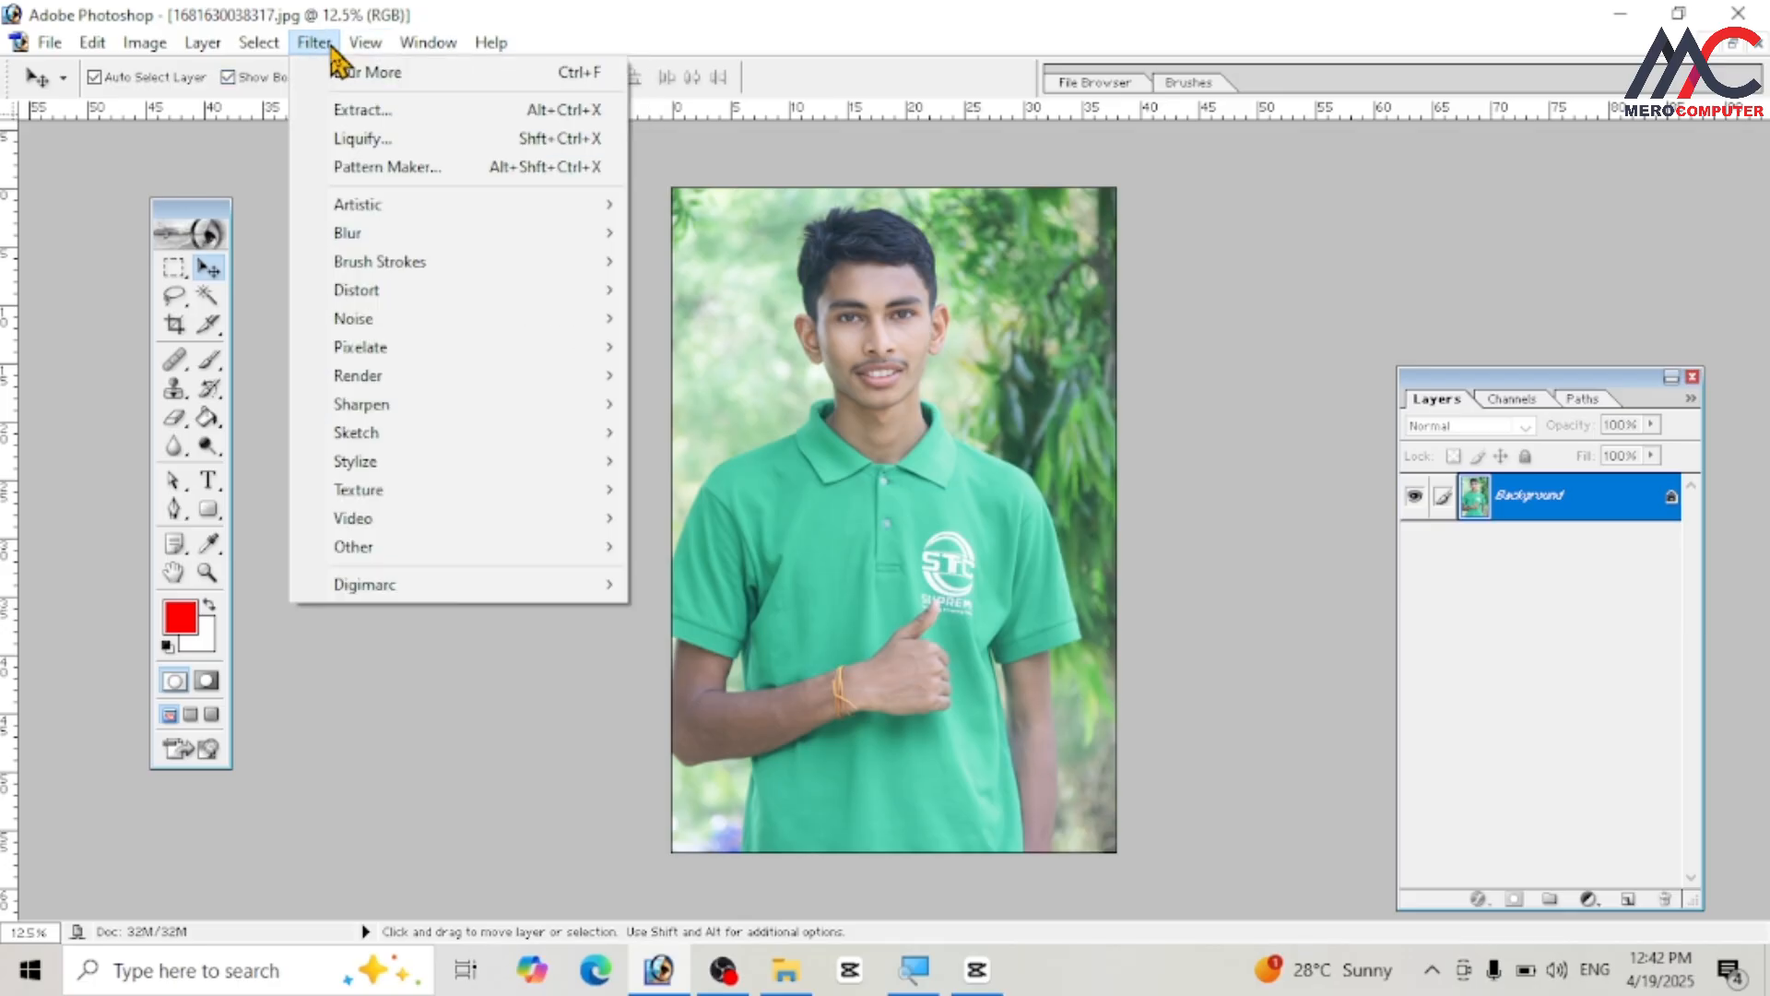
pyautogui.moveTo(375, 241)
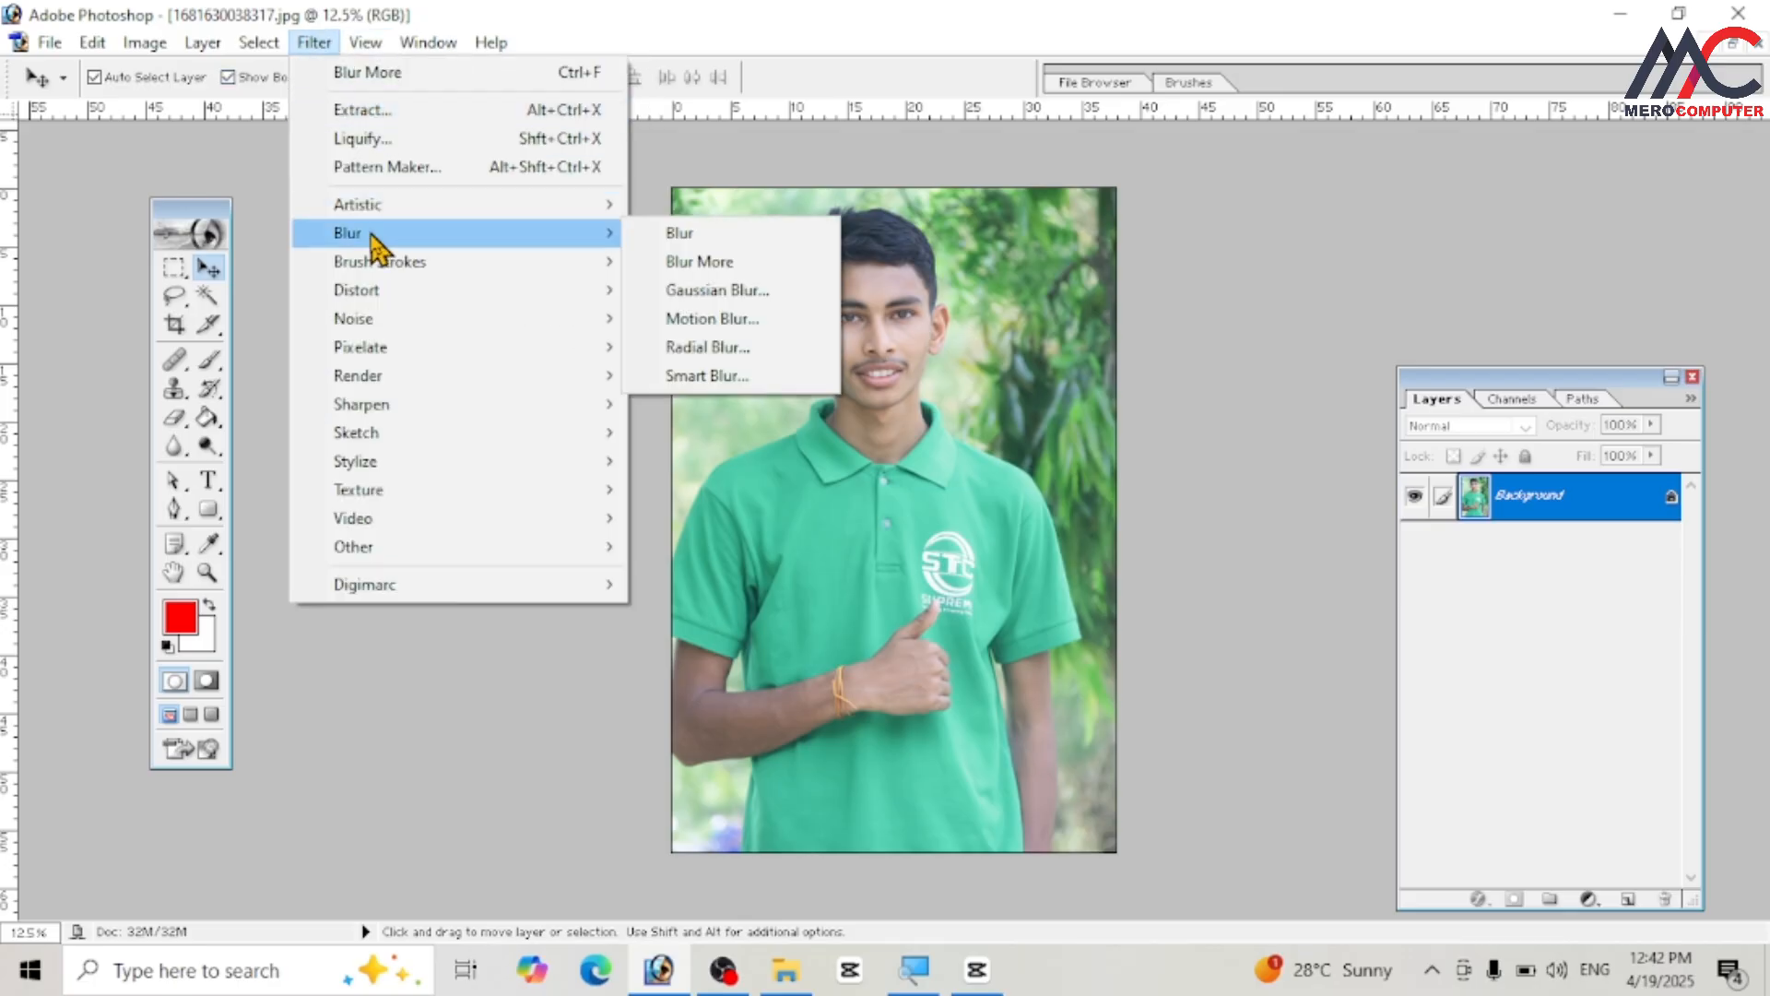
pyautogui.click(656, 264)
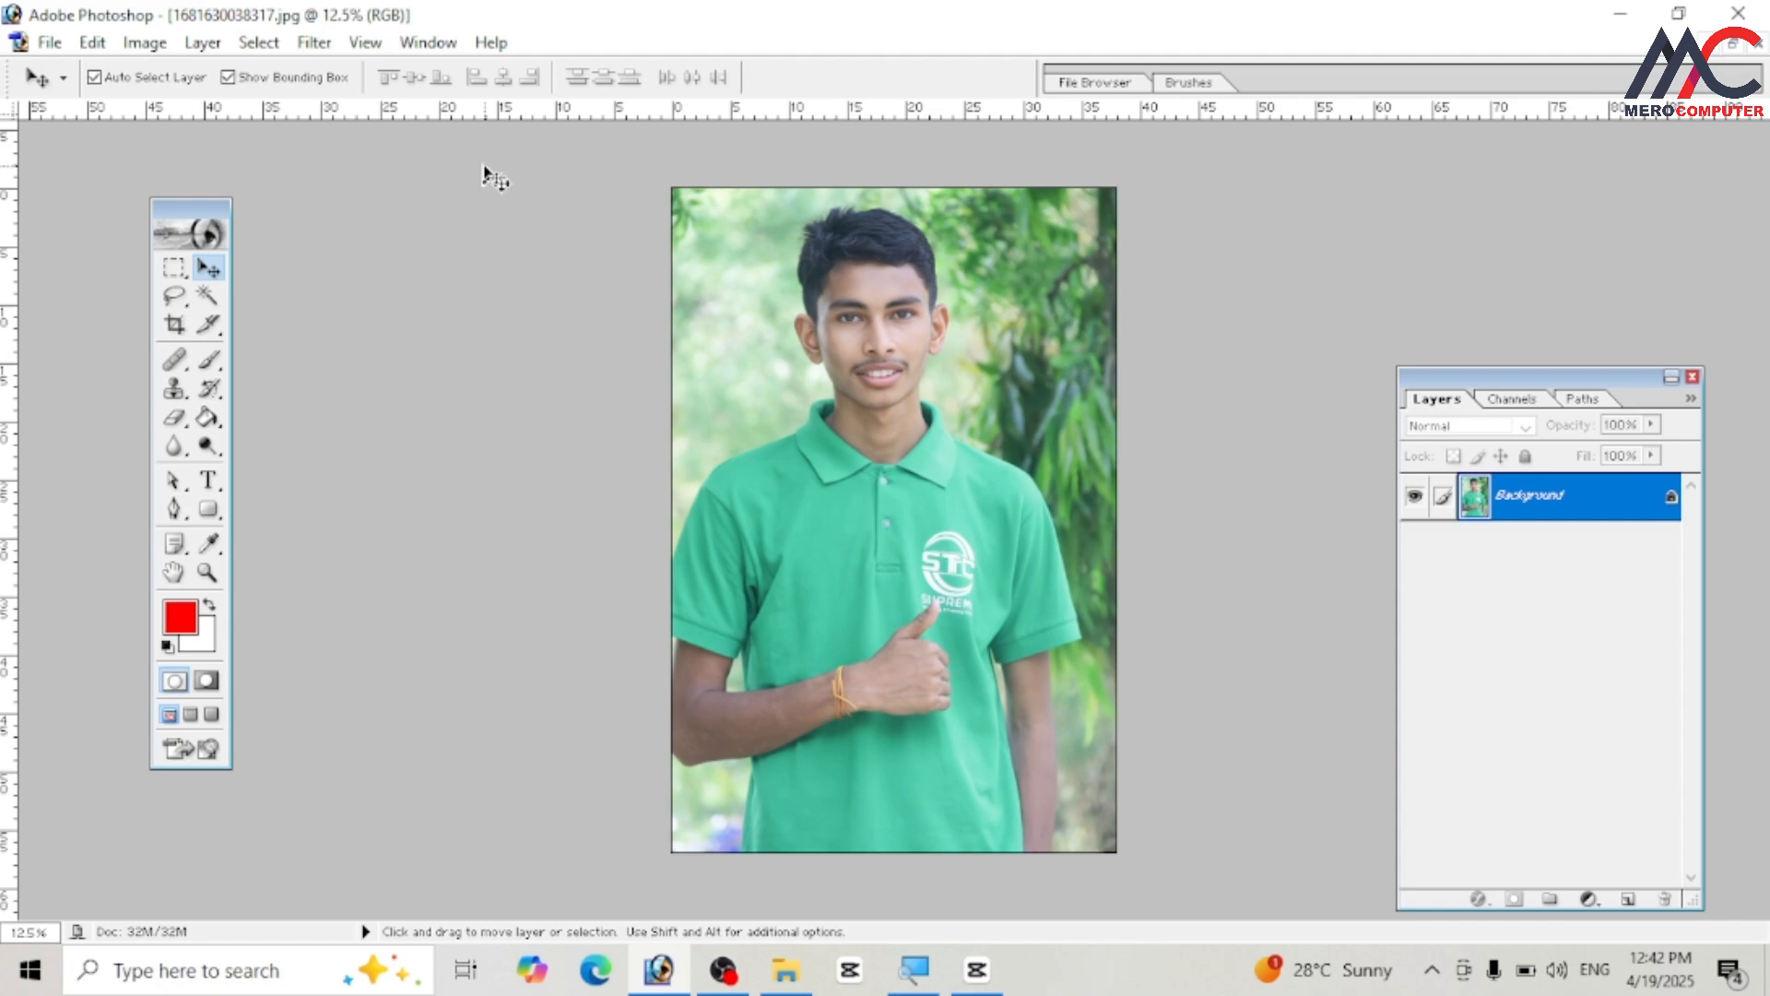
# - Try a Gaussian Blur with a radius of 77.5 pixels on the portrait, reducing the dialog's preview to 6%
pyautogui.click(313, 43)
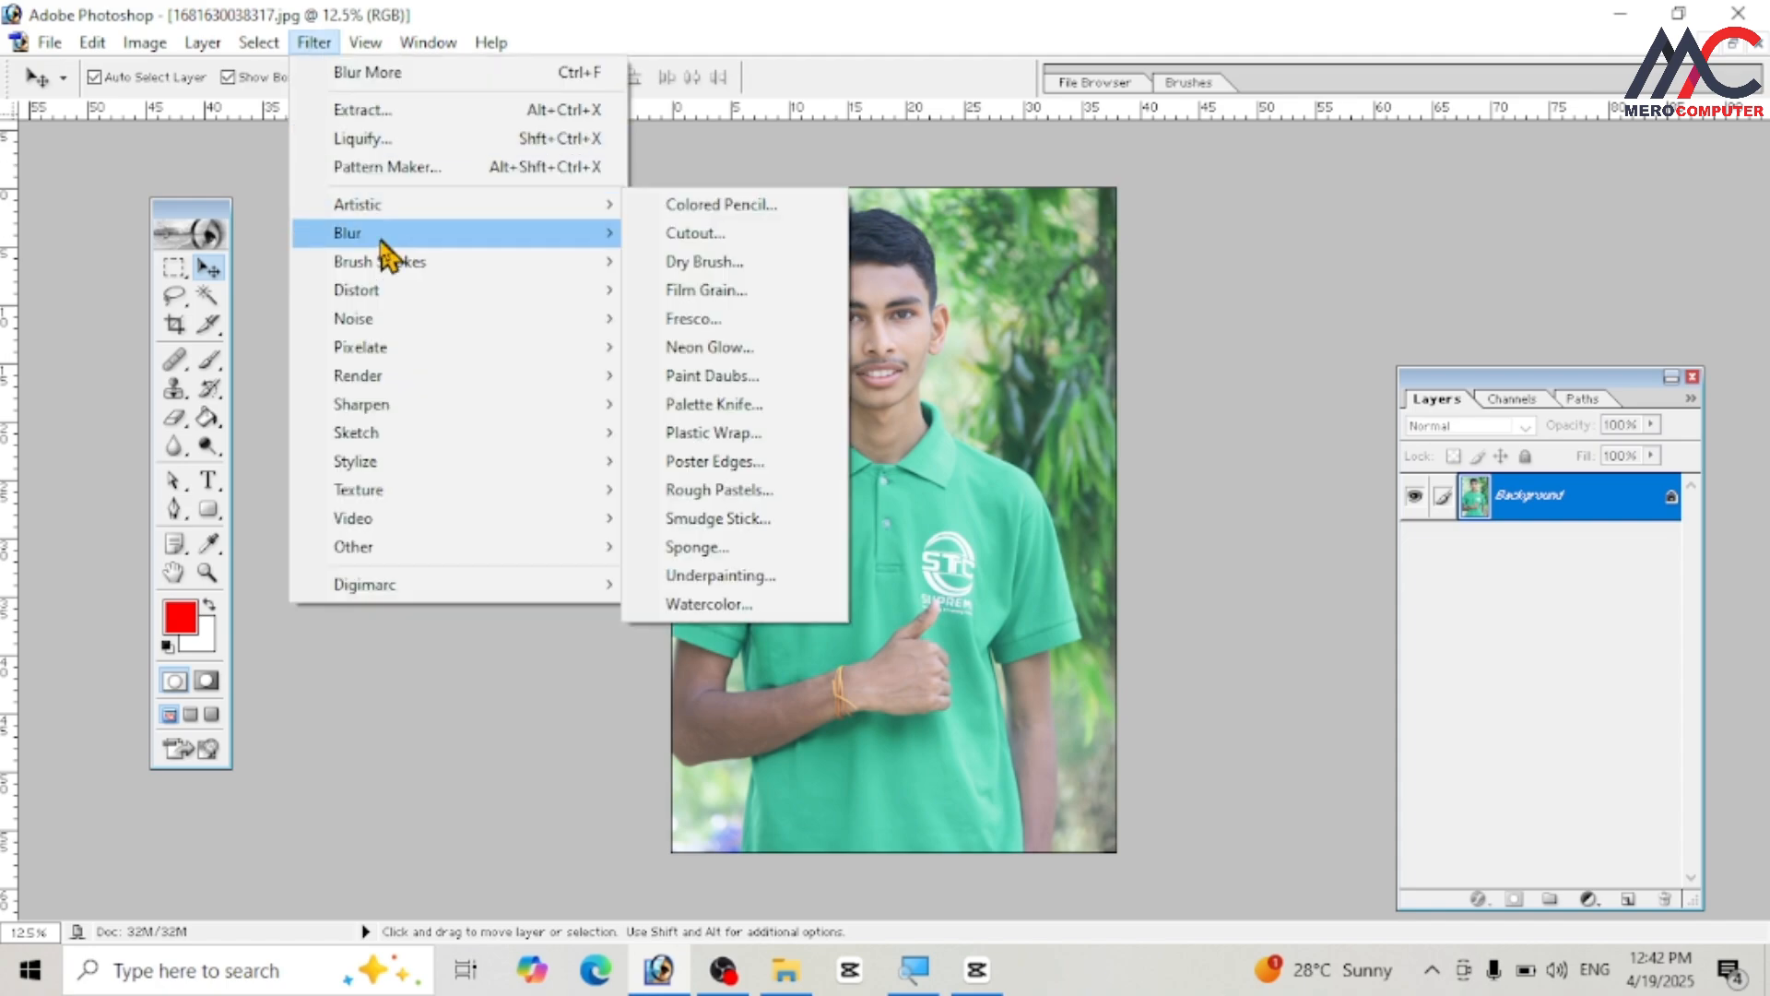
pyautogui.moveTo(381, 238)
pyautogui.click(717, 291)
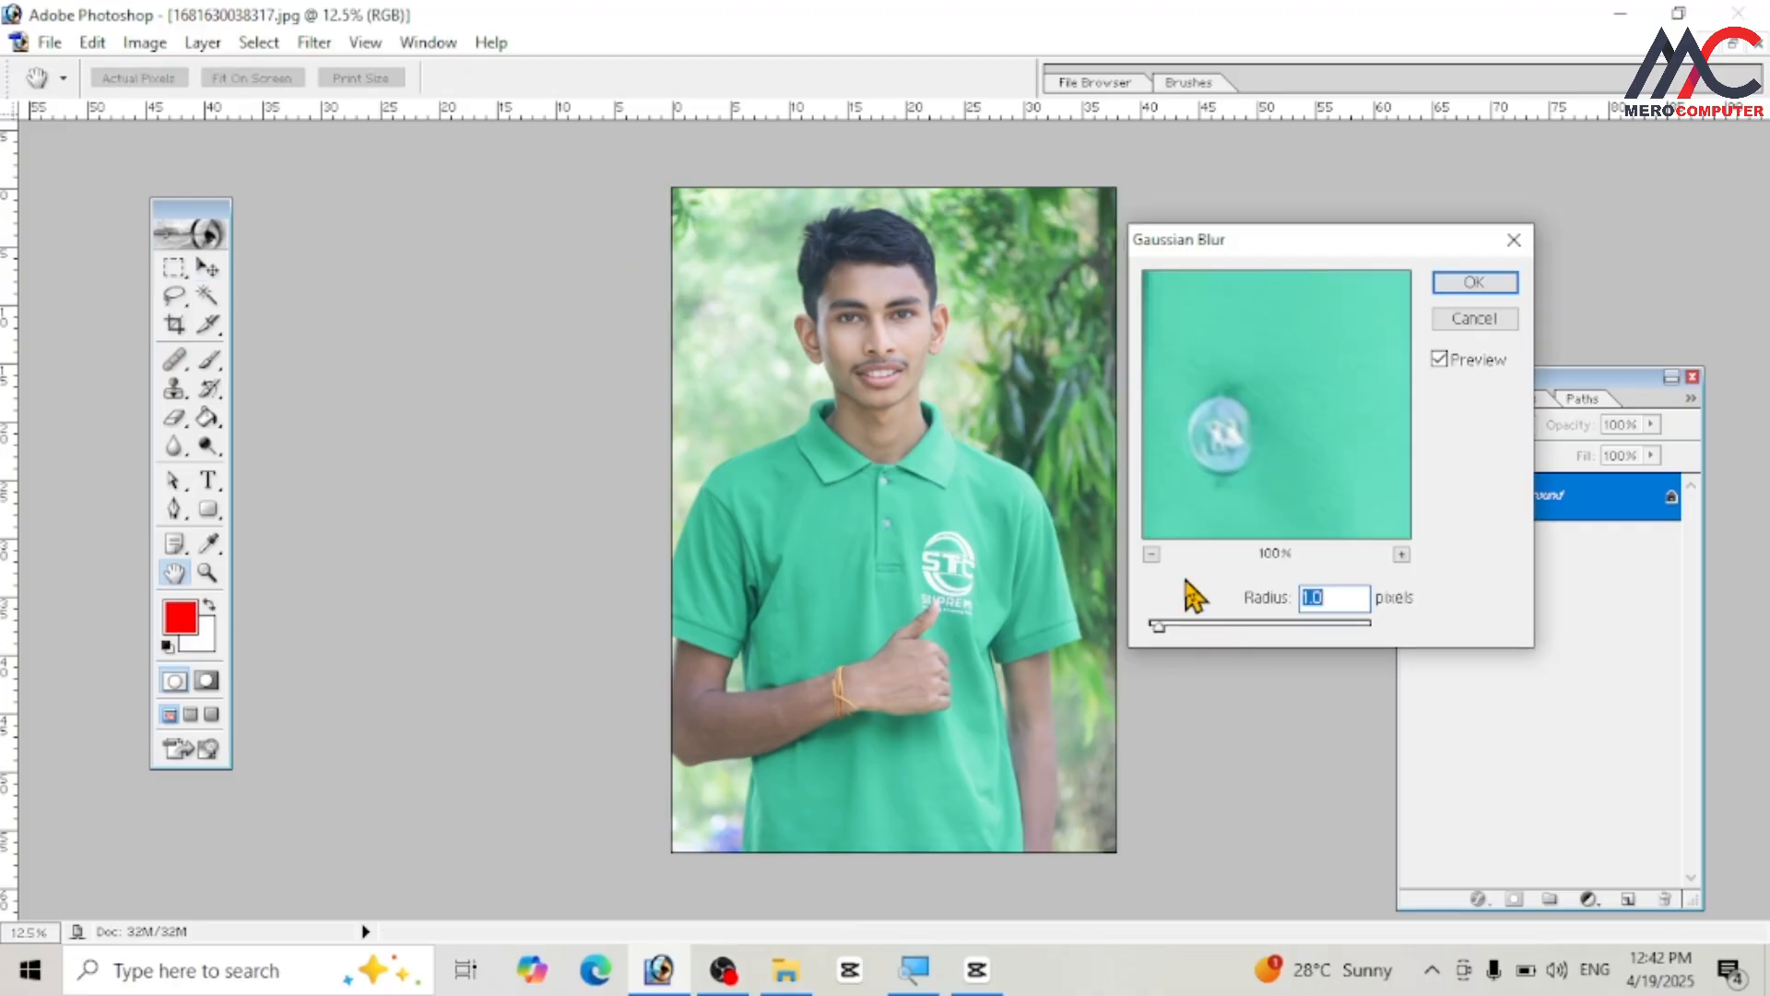
pyautogui.moveTo(1159, 625); pyautogui.dragTo(1321, 631)
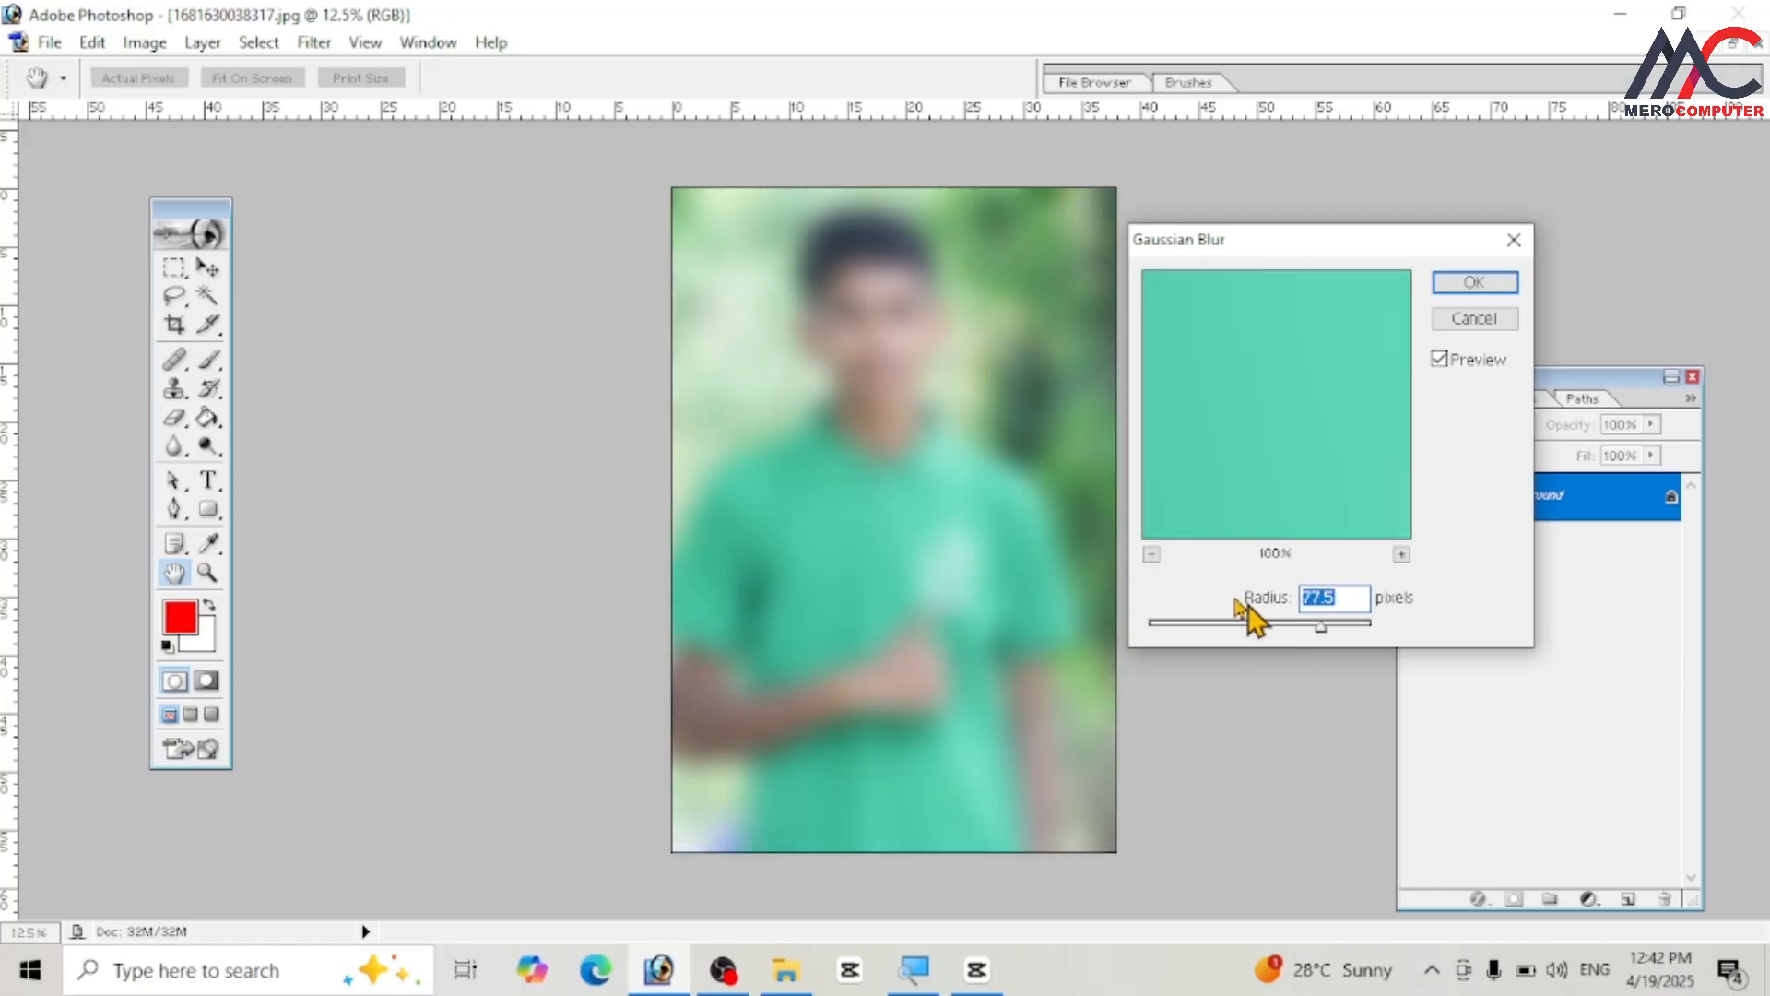
pyautogui.click(1152, 554)
pyautogui.click(1152, 554)
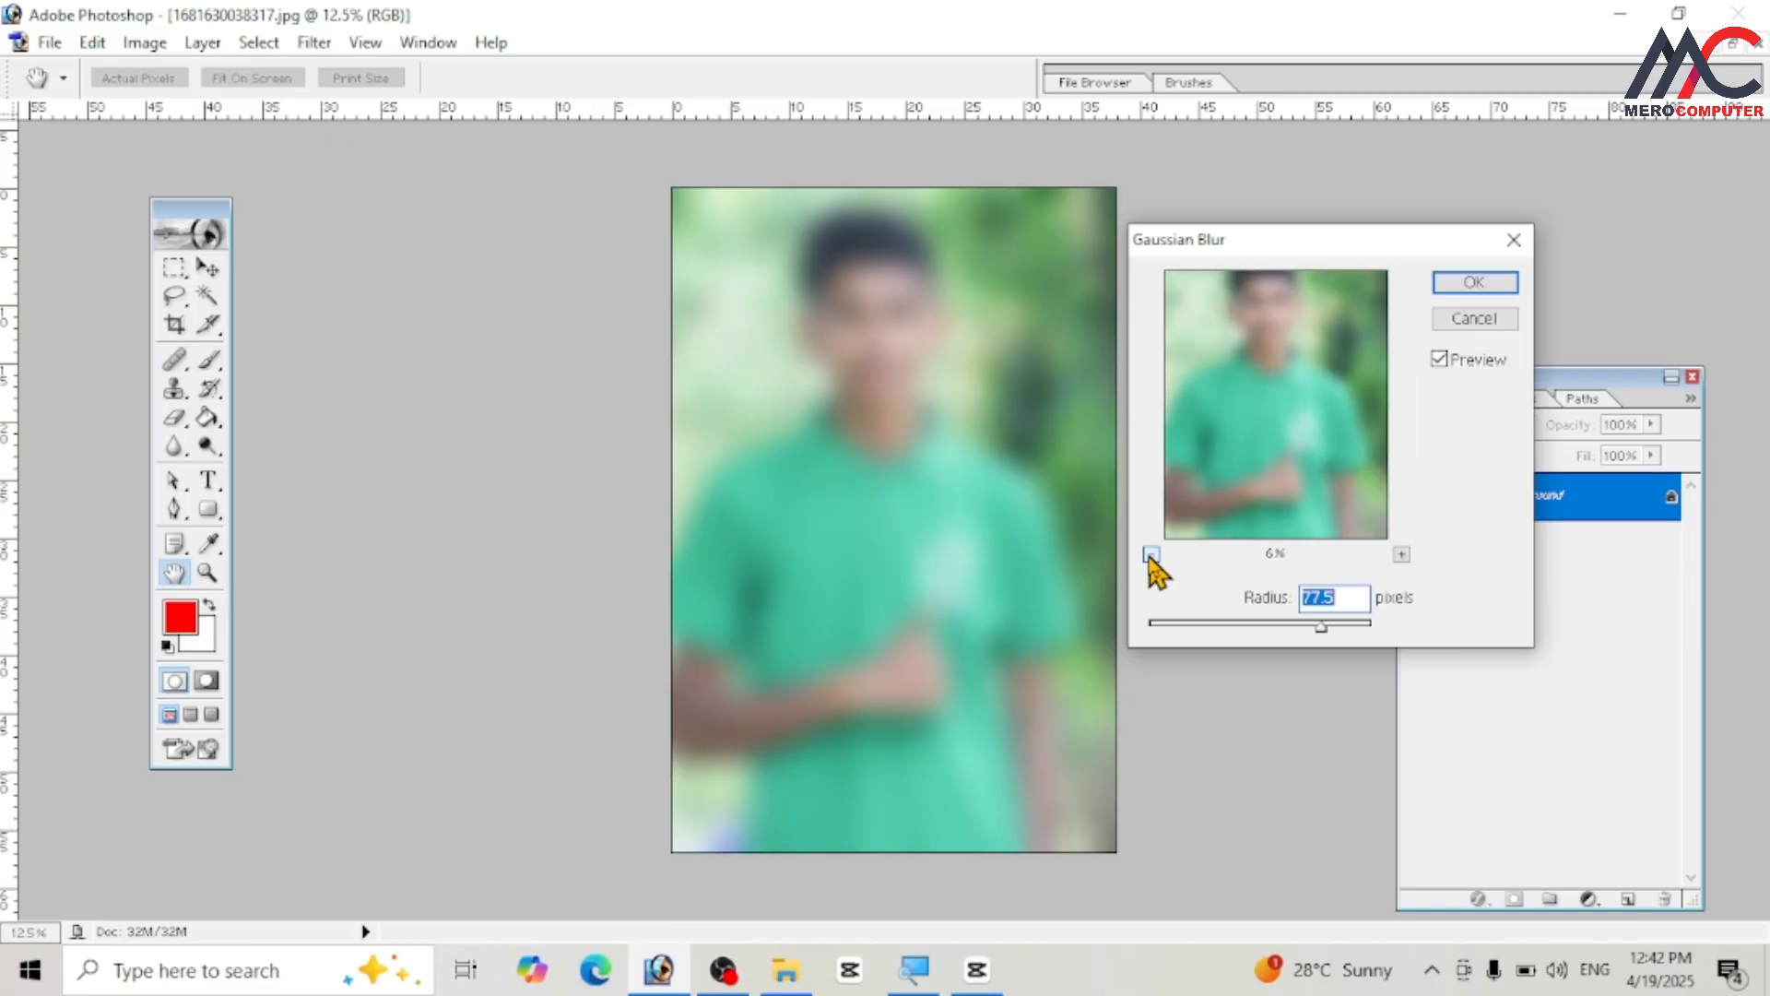
pyautogui.click(1152, 554)
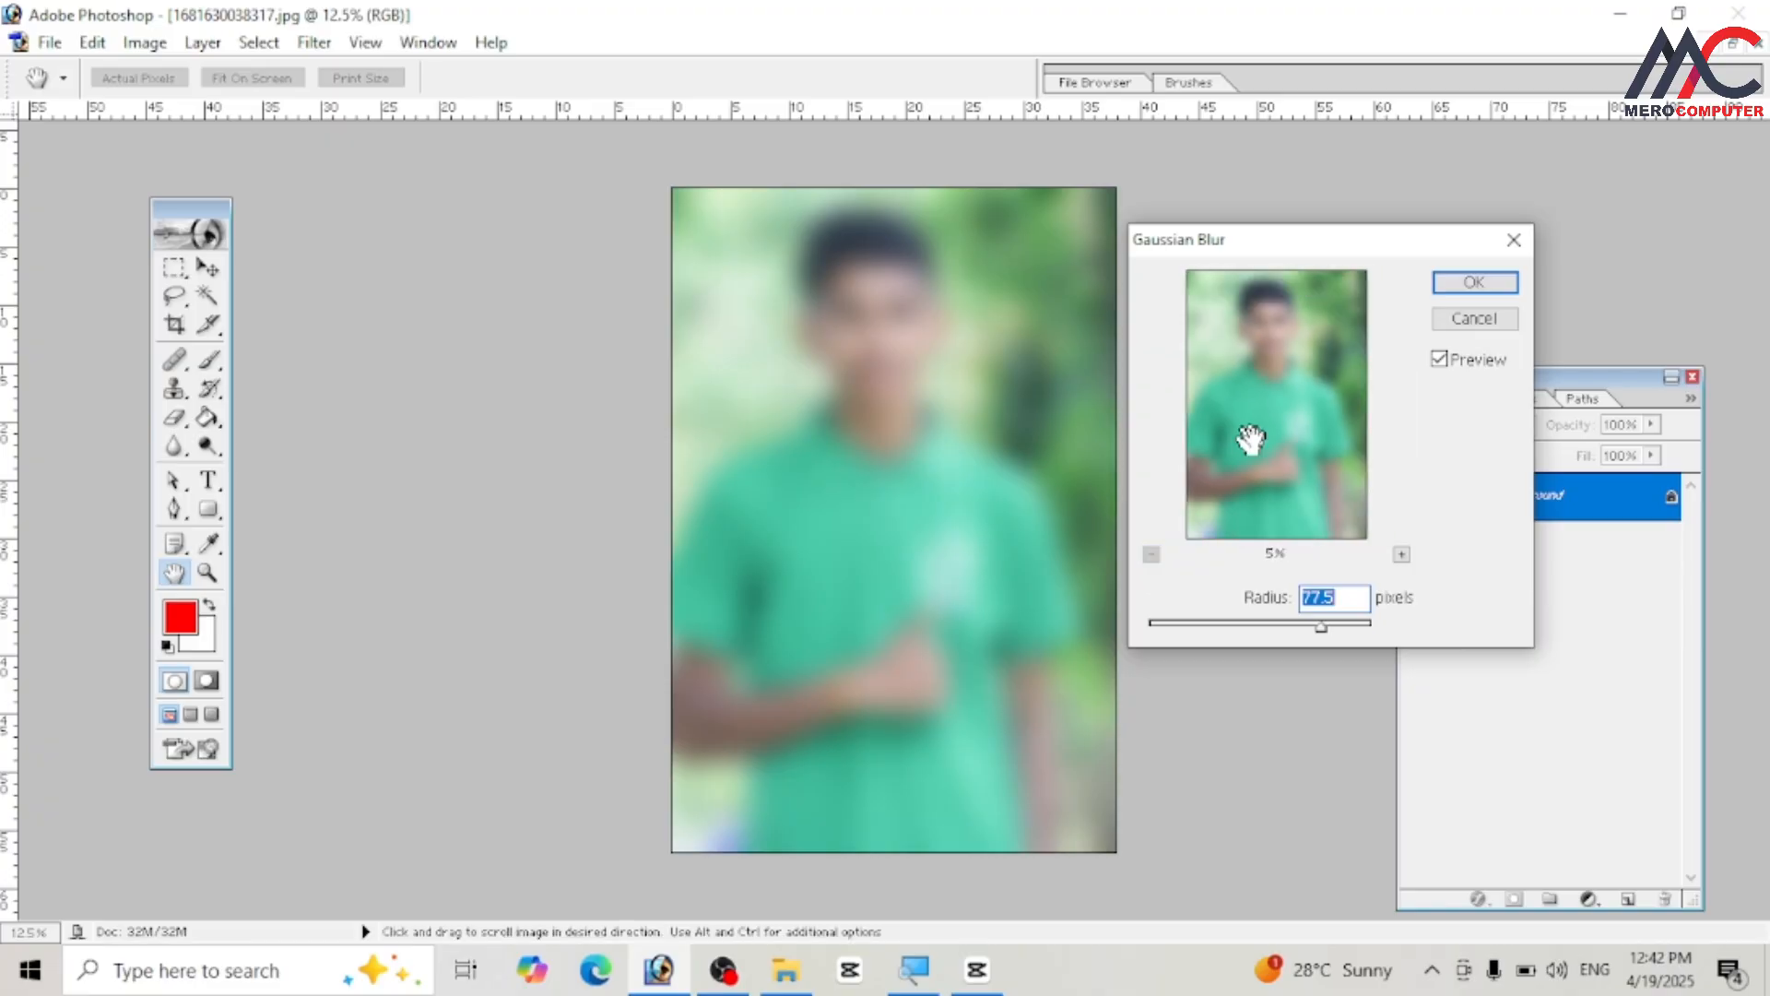
pyautogui.keyDown('ctrl'); pyautogui.click(1251, 440); pyautogui.keyUp('ctrl')
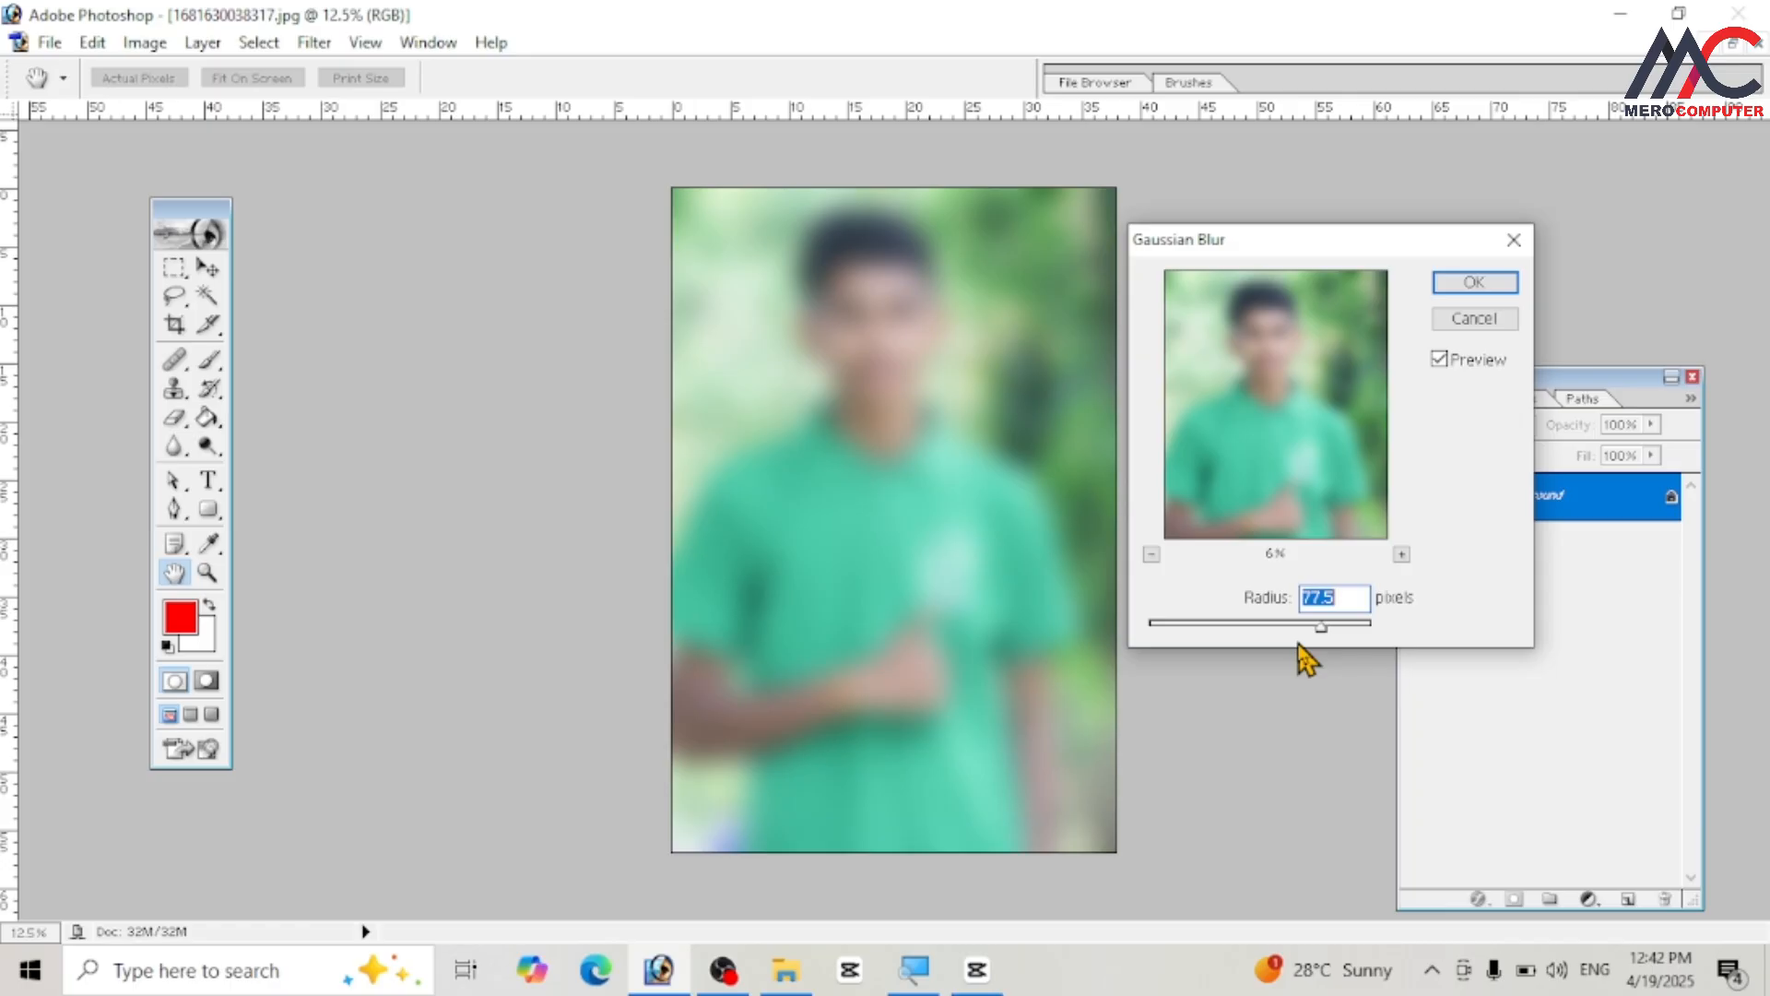
# - Try weaker Gaussian Blur settings down to a radius of 3.5 pixels, then close the dialog without applying the filter
pyautogui.moveTo(1321, 625); pyautogui.dragTo(1271, 626)
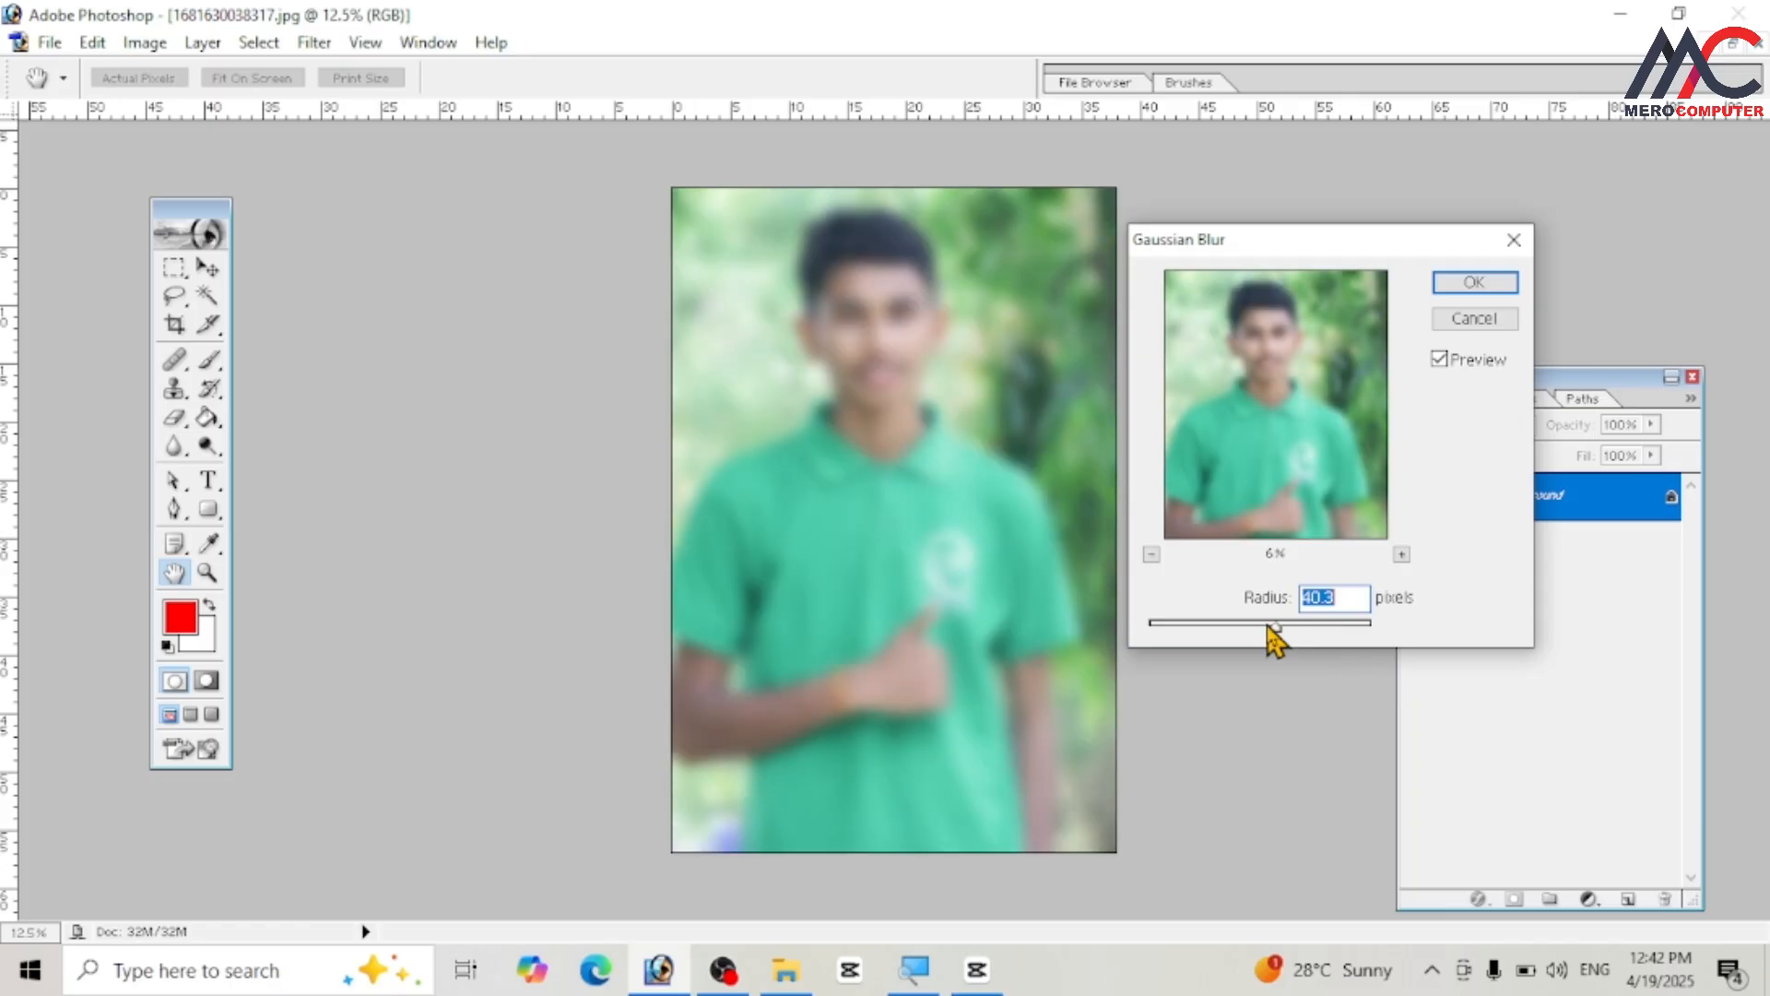
pyautogui.moveTo(1271, 627); pyautogui.dragTo(1215, 626)
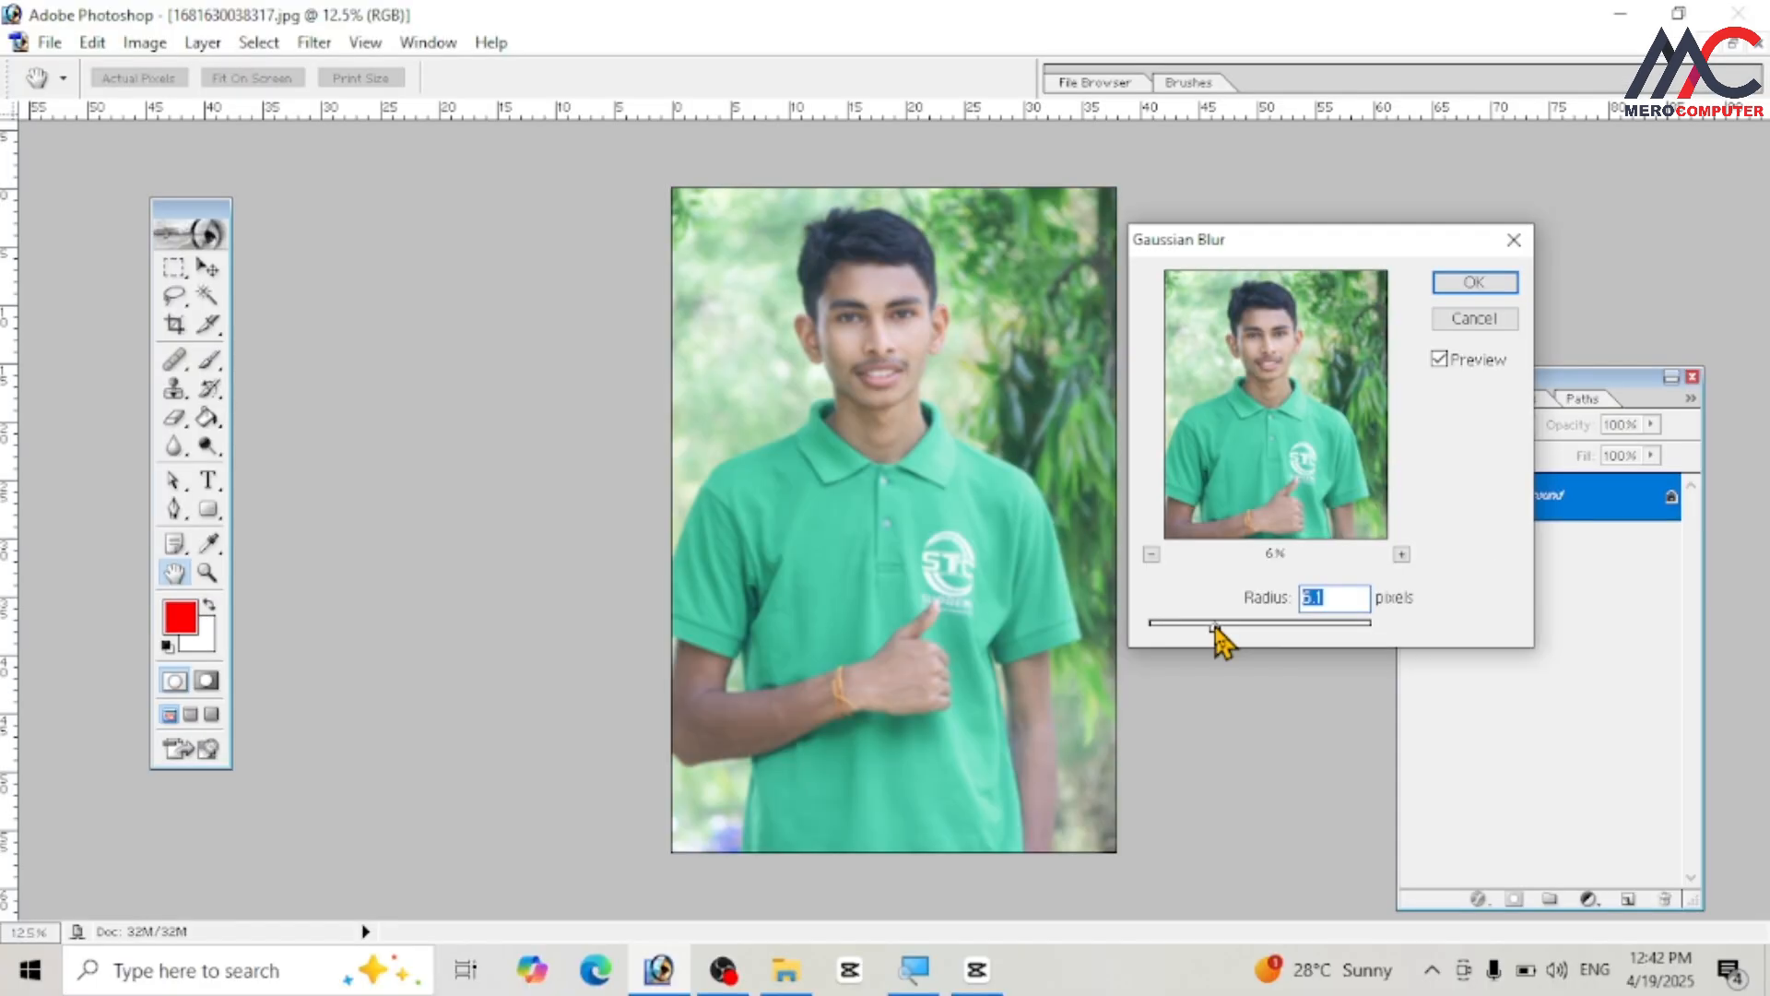
pyautogui.moveTo(1215, 627); pyautogui.dragTo(1191, 626)
pyautogui.moveTo(1249, 255); pyautogui.dragTo(1401, 212)
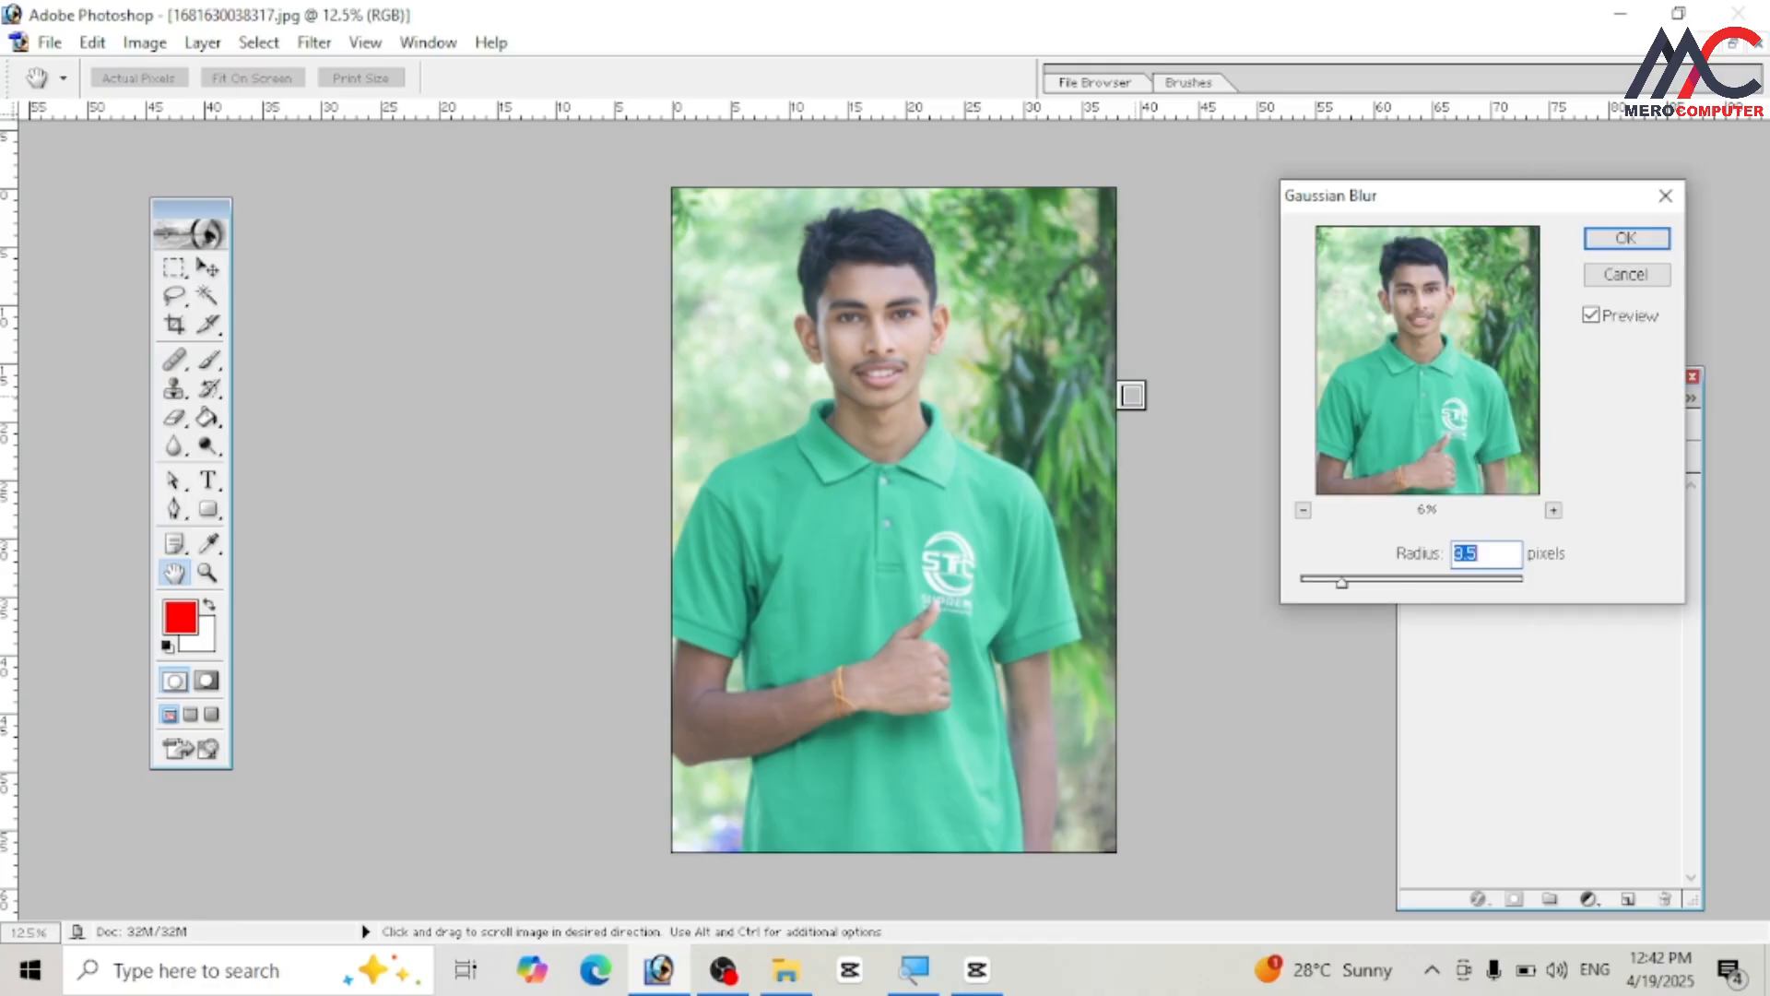
pyautogui.click(1625, 242)
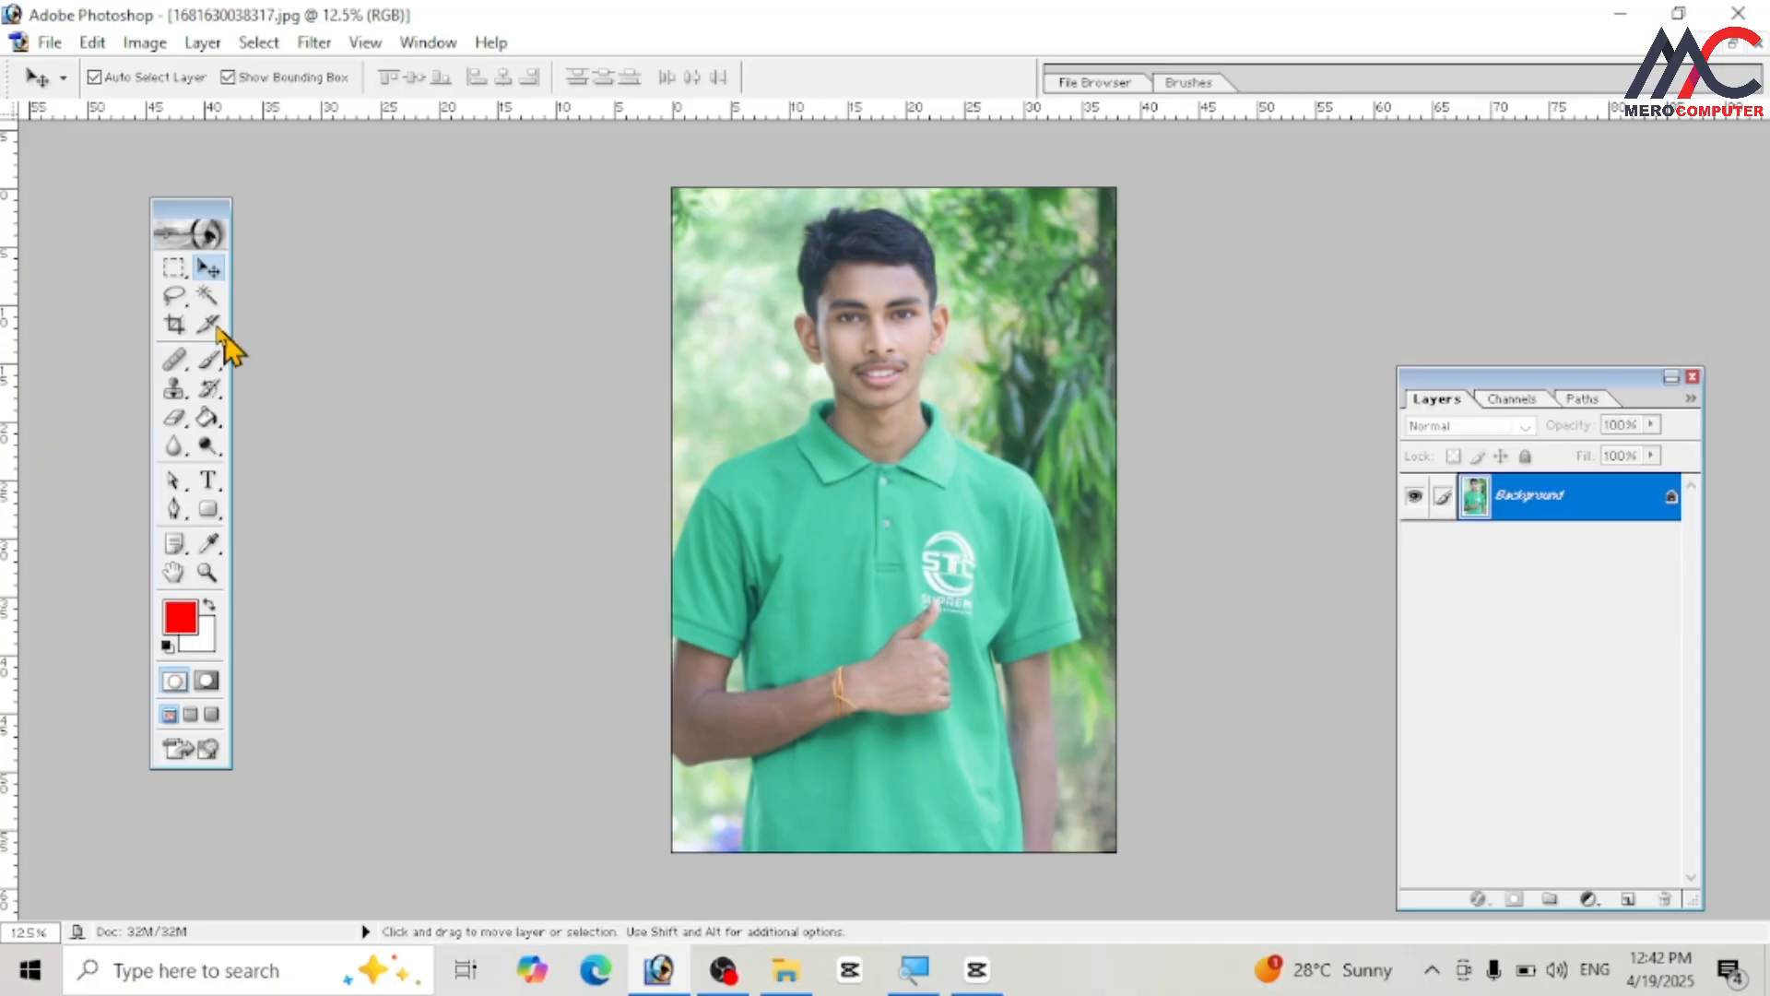
pyautogui.click(174, 509)
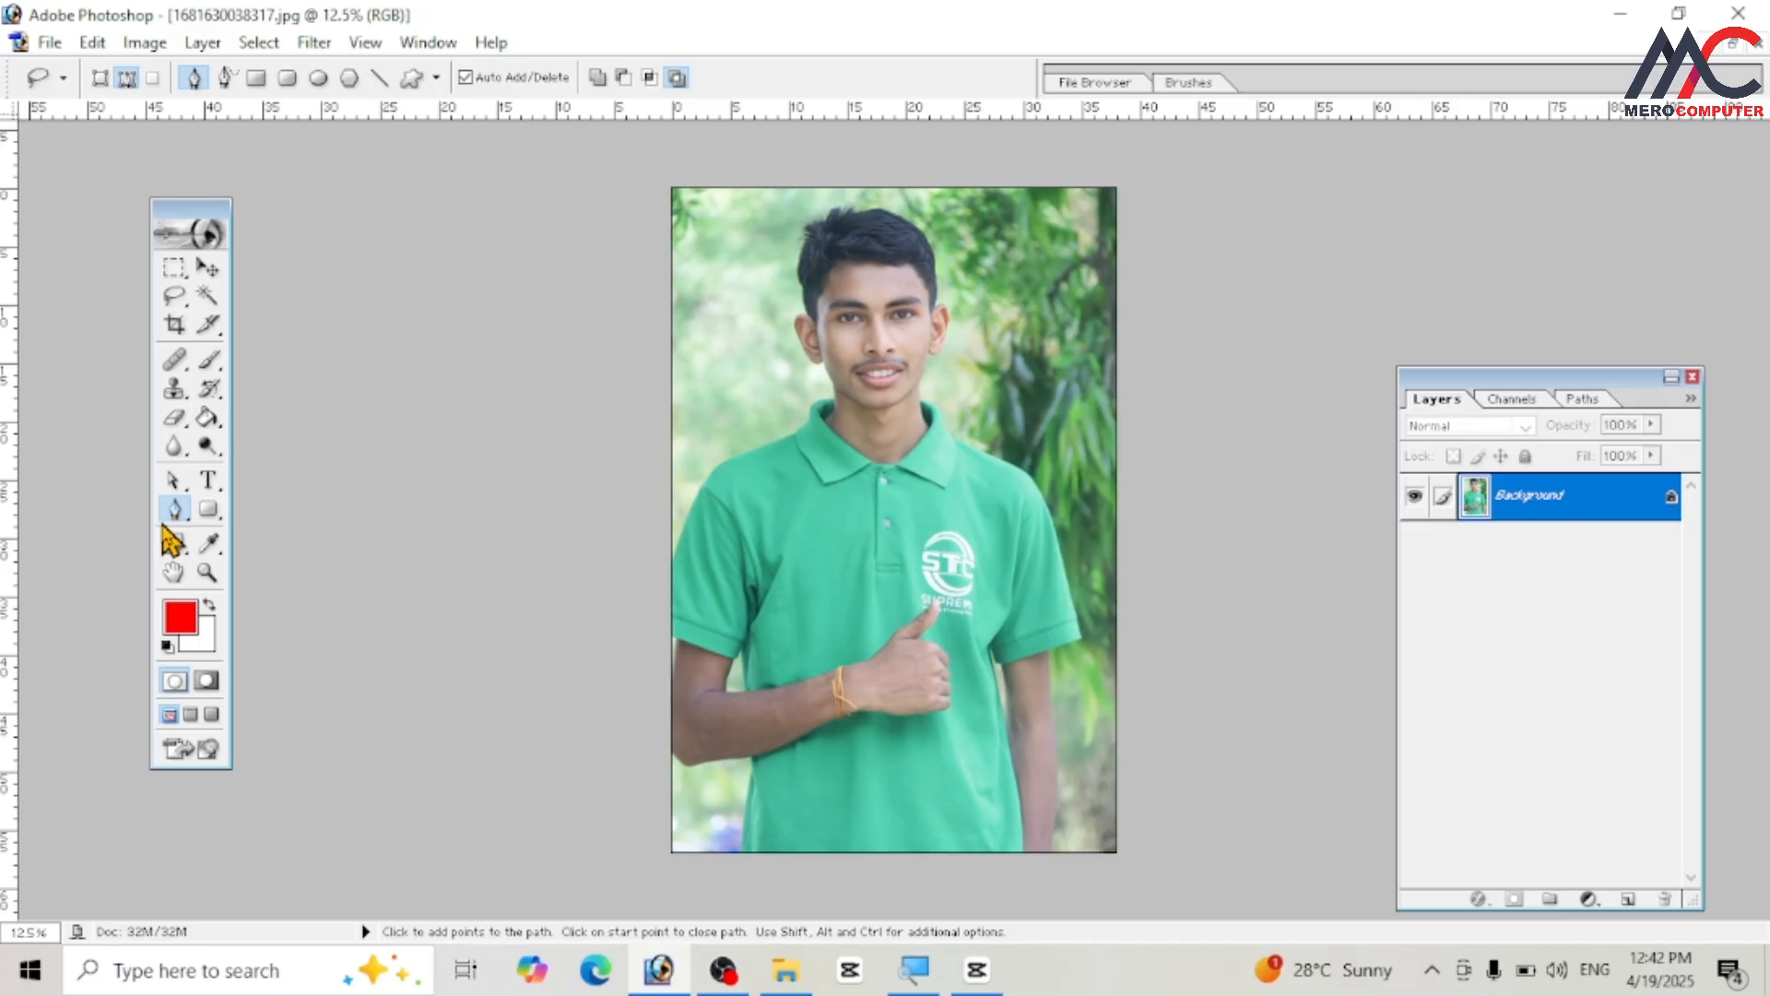
pyautogui.press('l')
# - Try a Motion Blur on the portrait at distances of 58, 134 and 172 pixels, then close the dialog without applying the filter
pyautogui.click(314, 43)
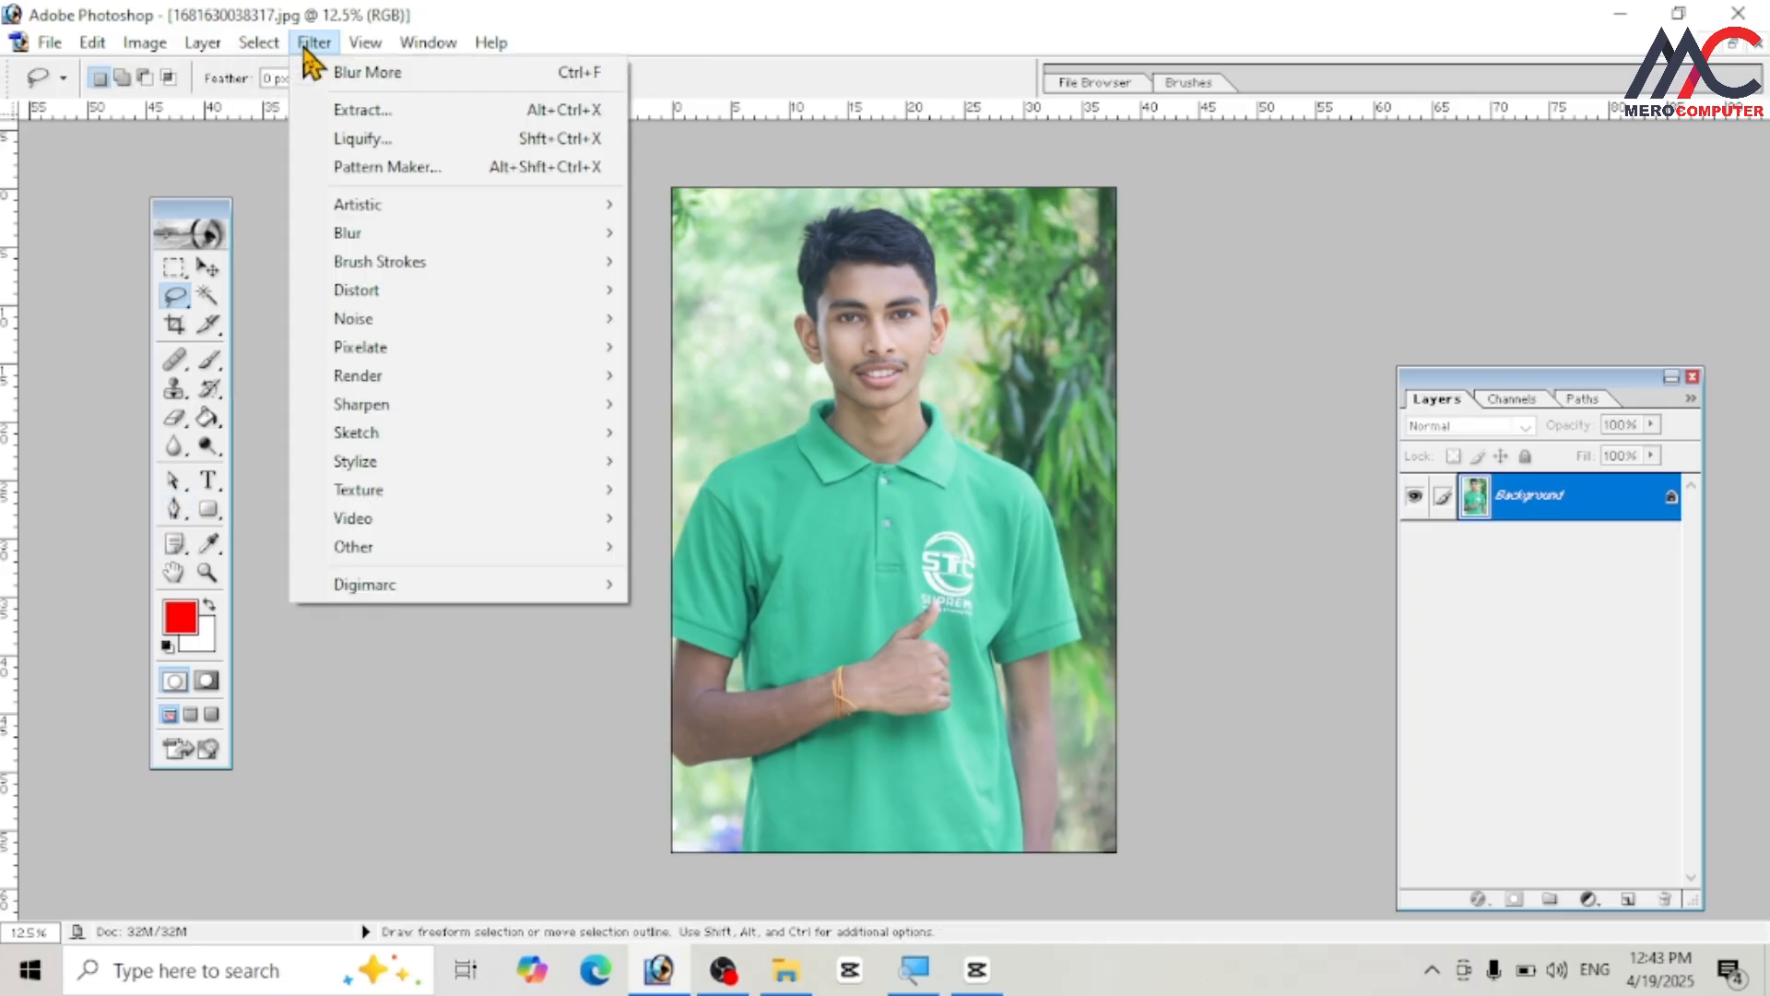
pyautogui.moveTo(364, 238)
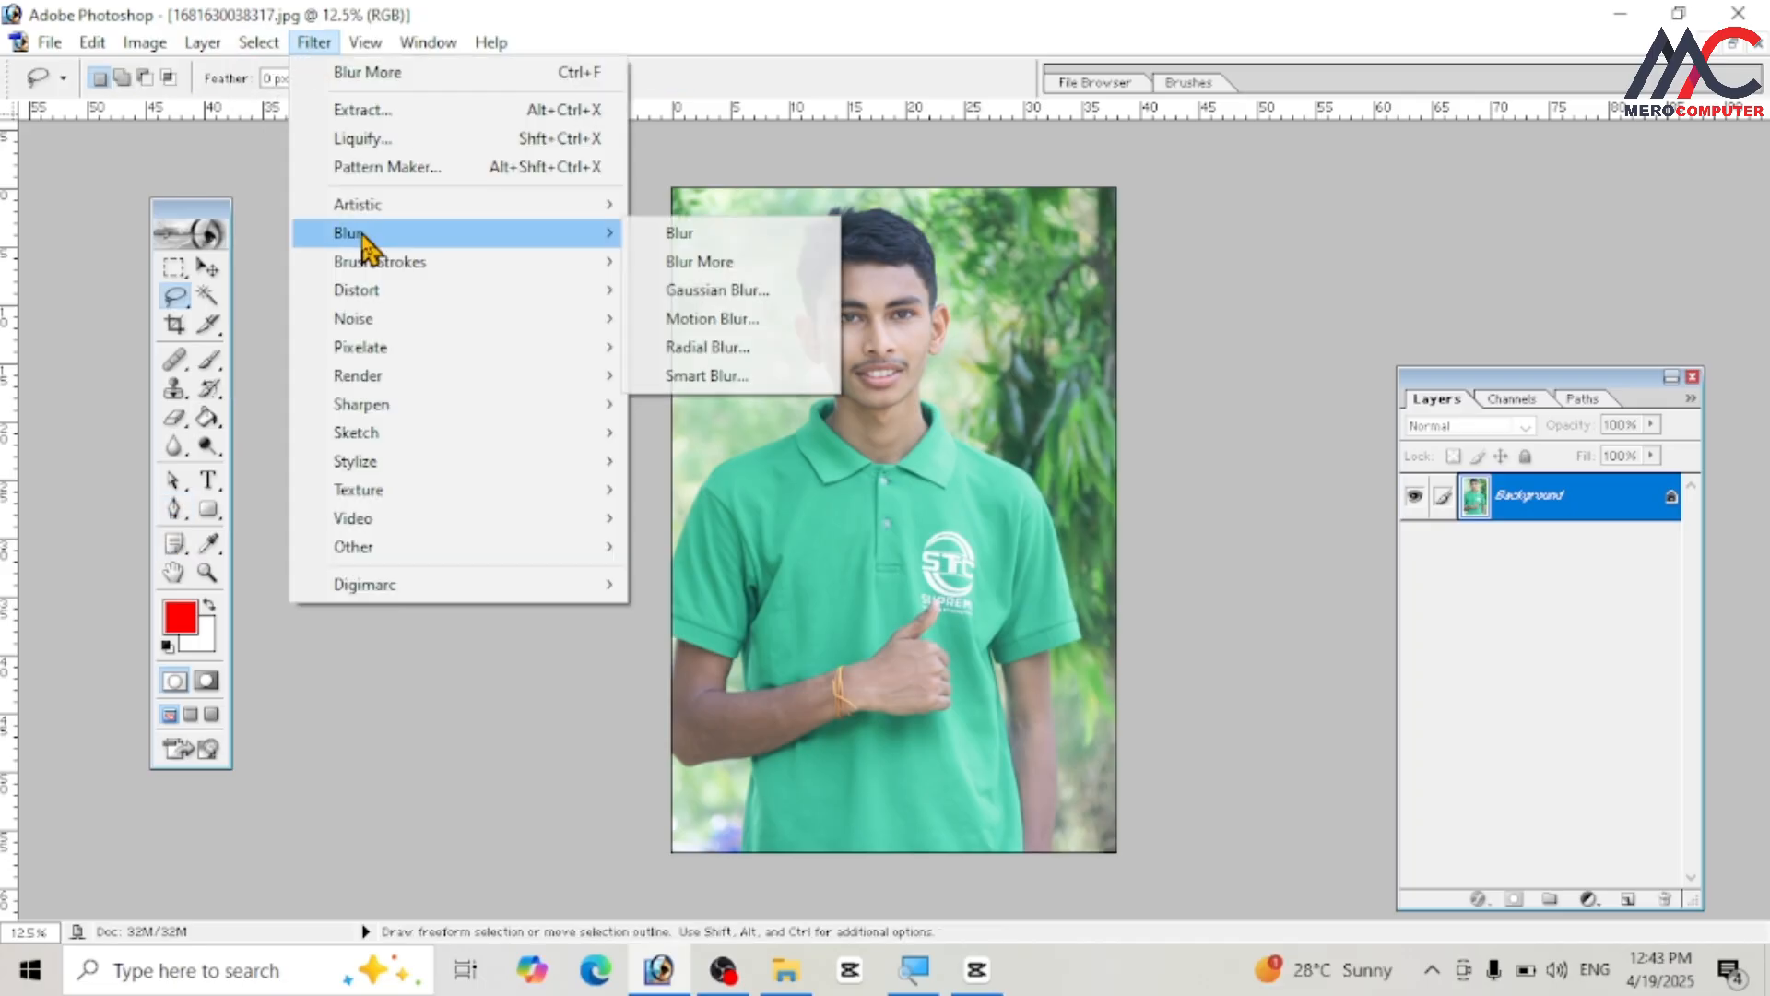
pyautogui.click(777, 324)
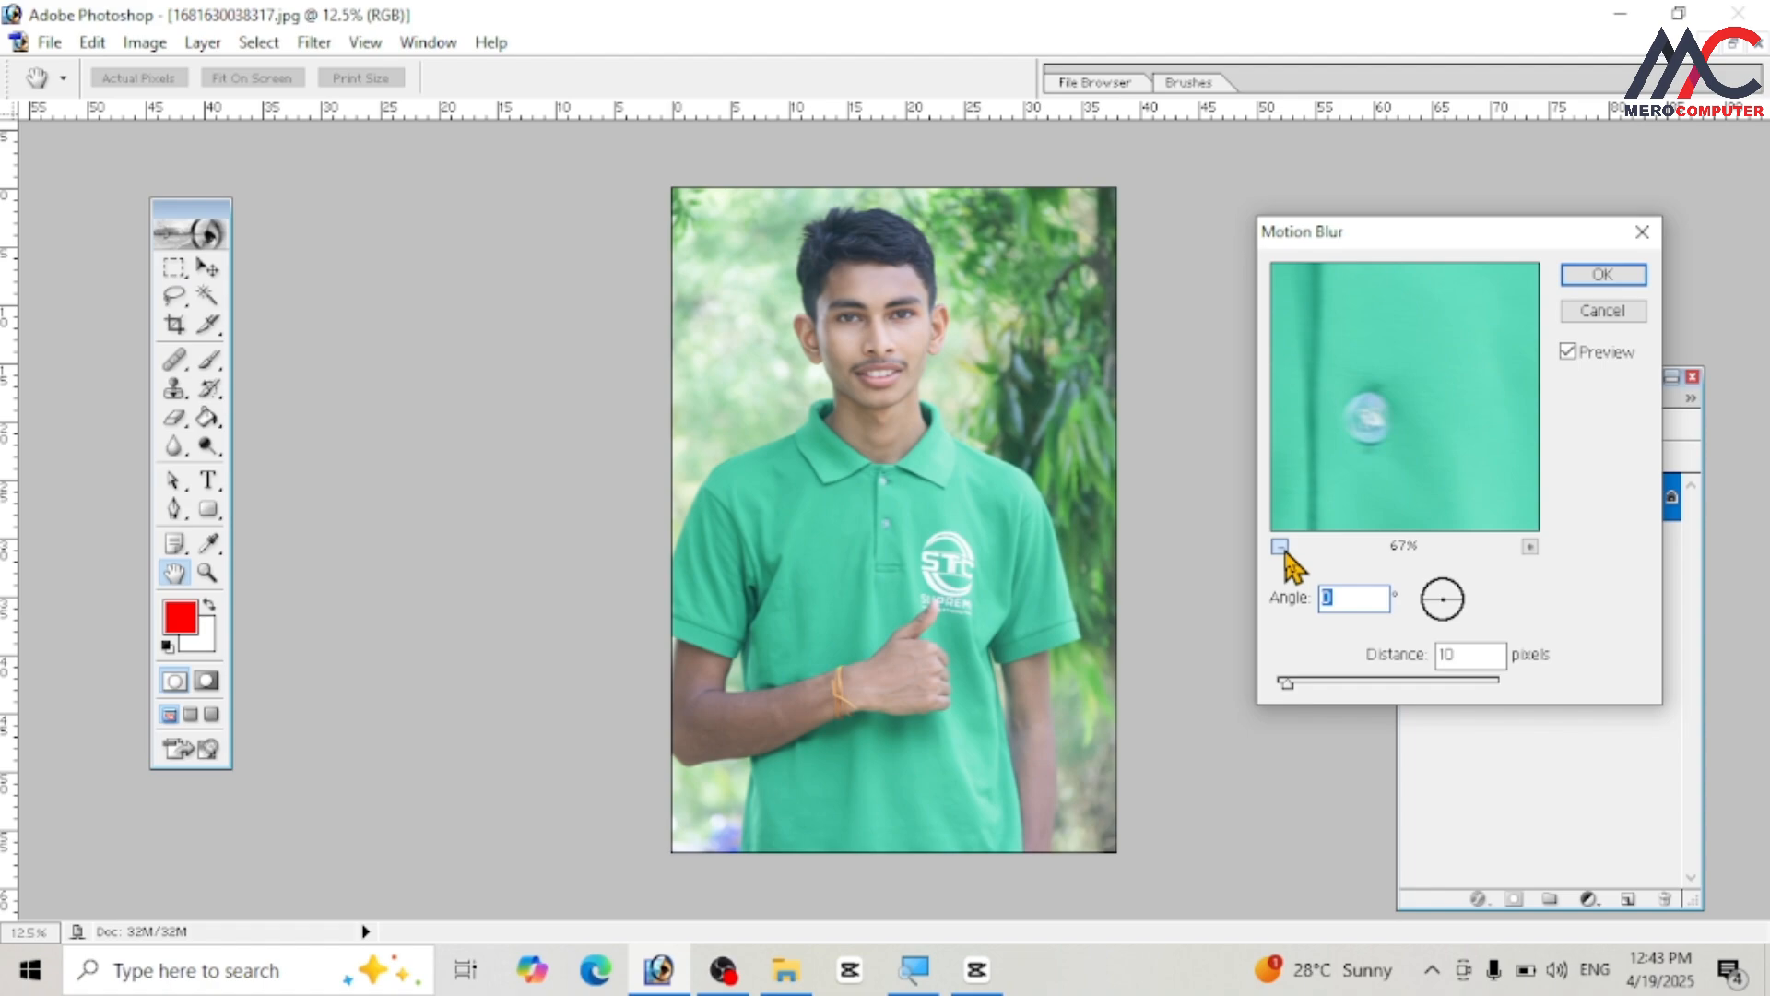
pyautogui.click(1280, 547)
pyautogui.click(1281, 549)
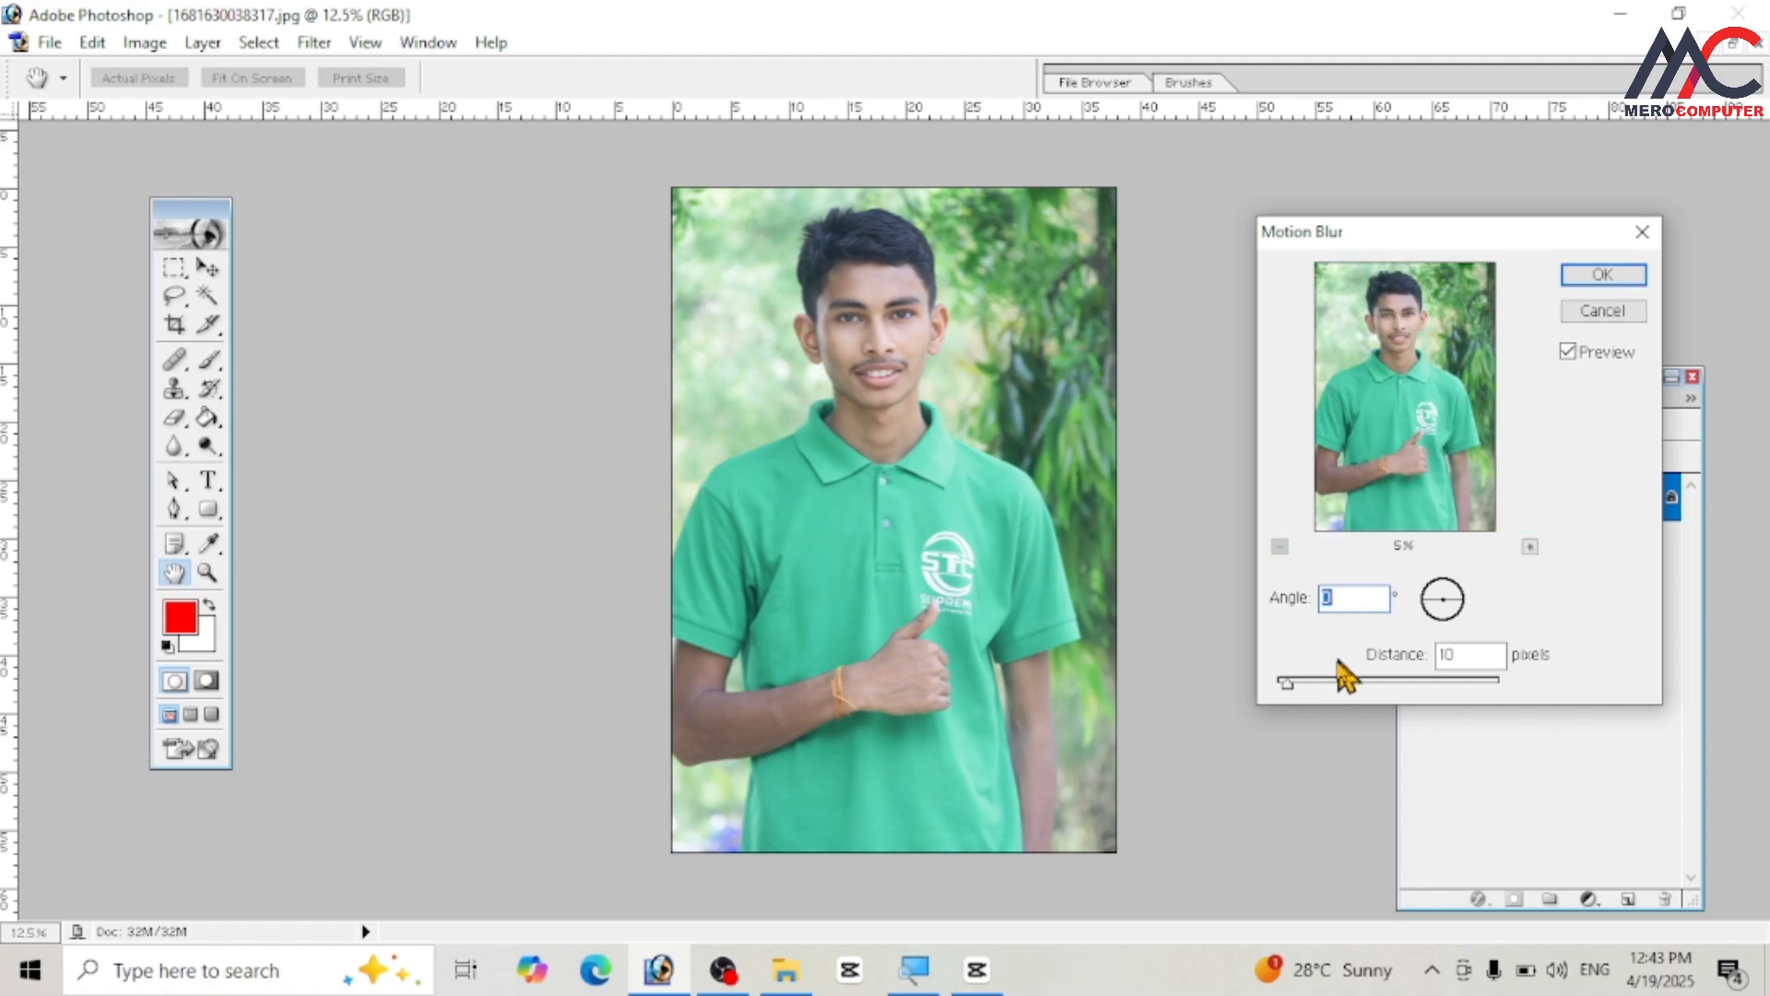
pyautogui.click(1341, 681)
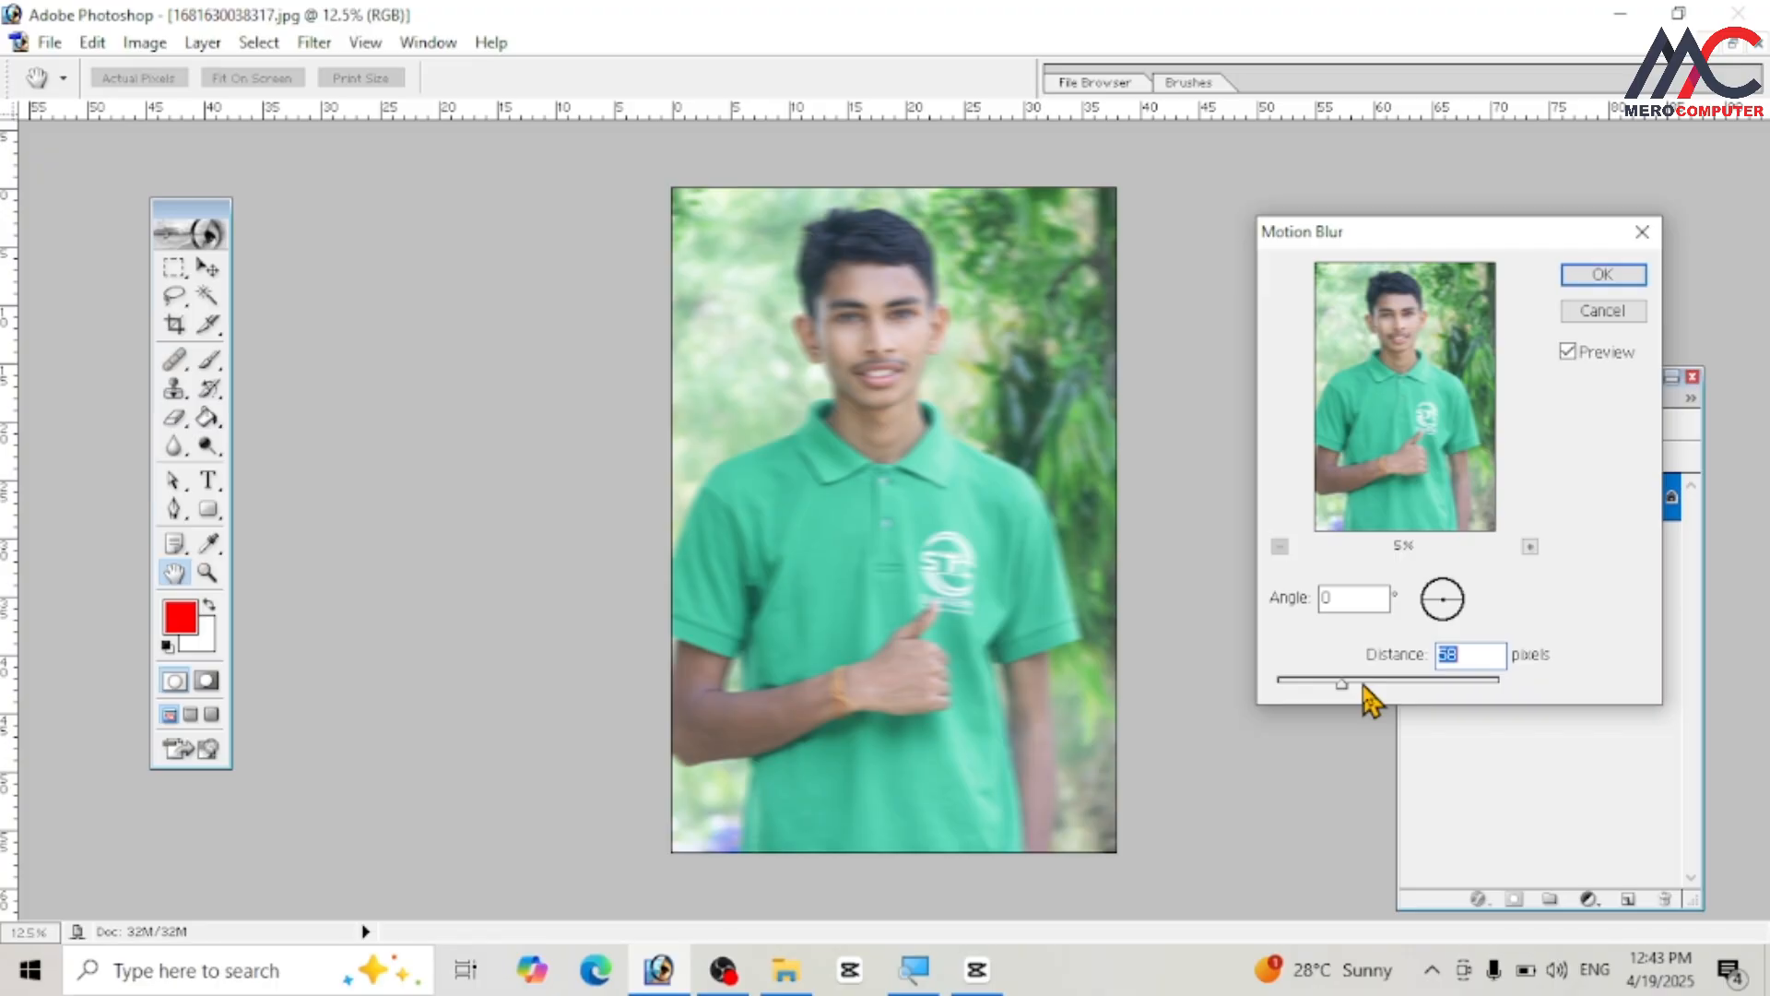
pyautogui.click(1375, 681)
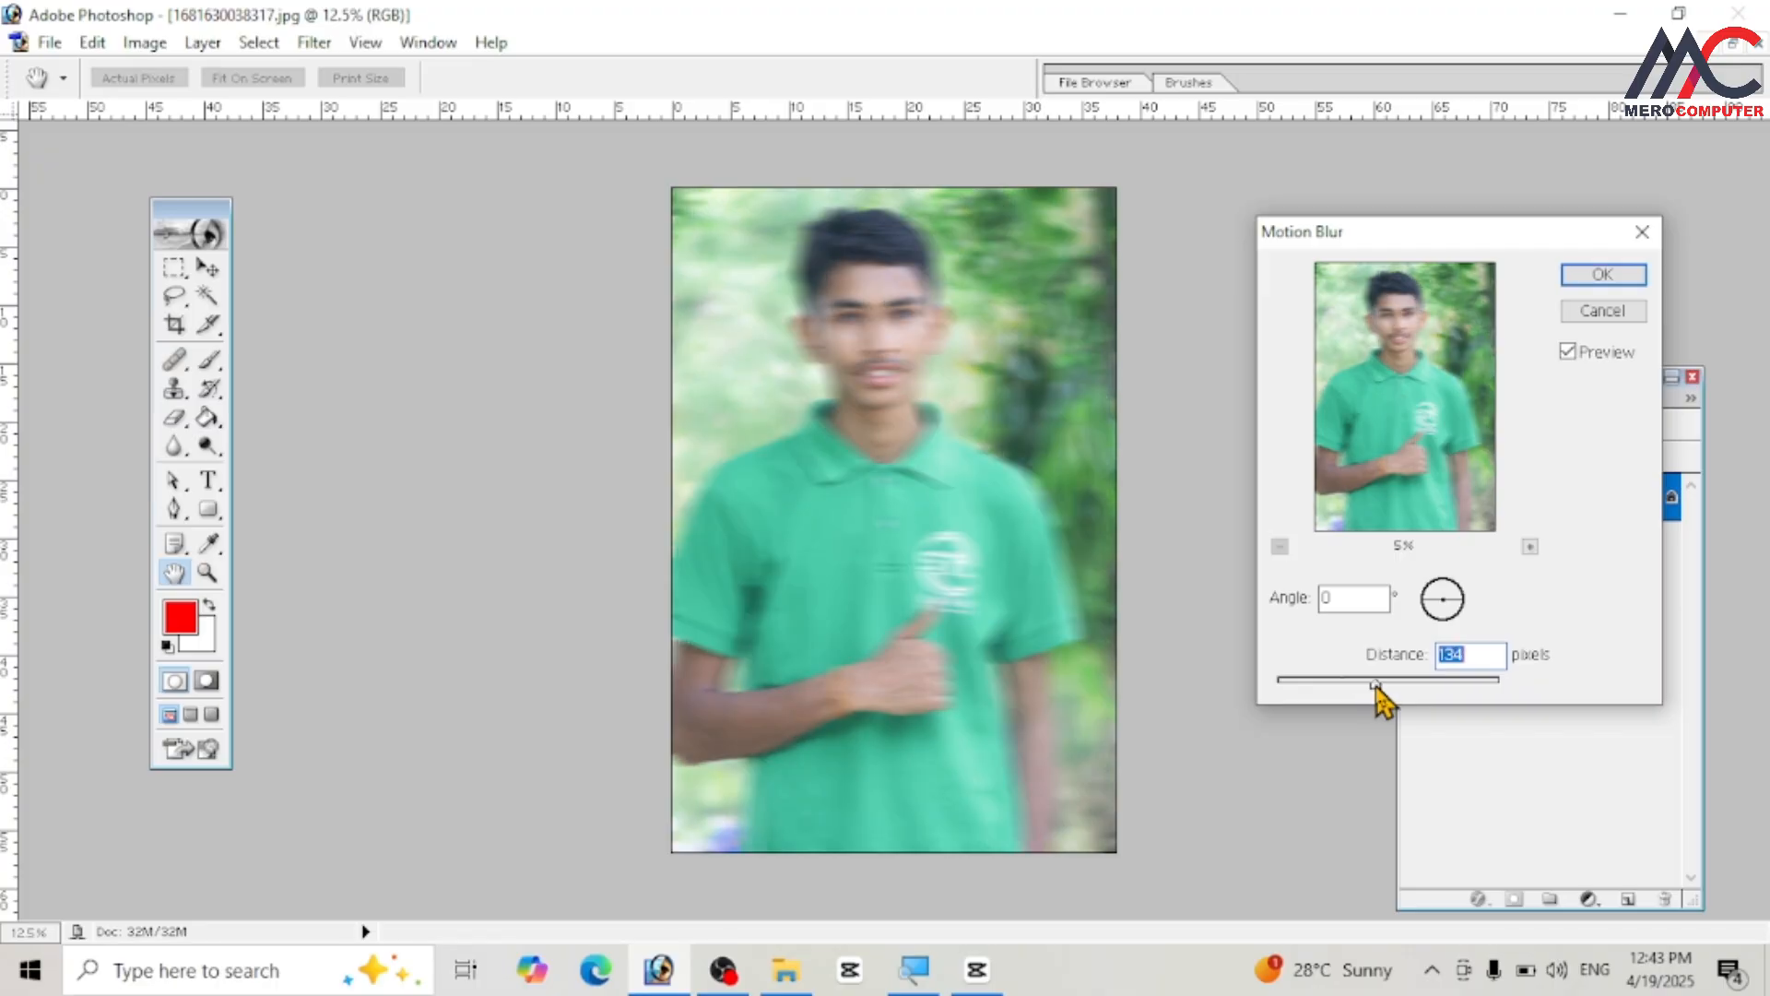
pyautogui.moveTo(1375, 683)
pyautogui.mouseDown()
pyautogui.moveTo(1440, 683)
pyautogui.moveTo(1386, 688)
pyautogui.mouseUp()
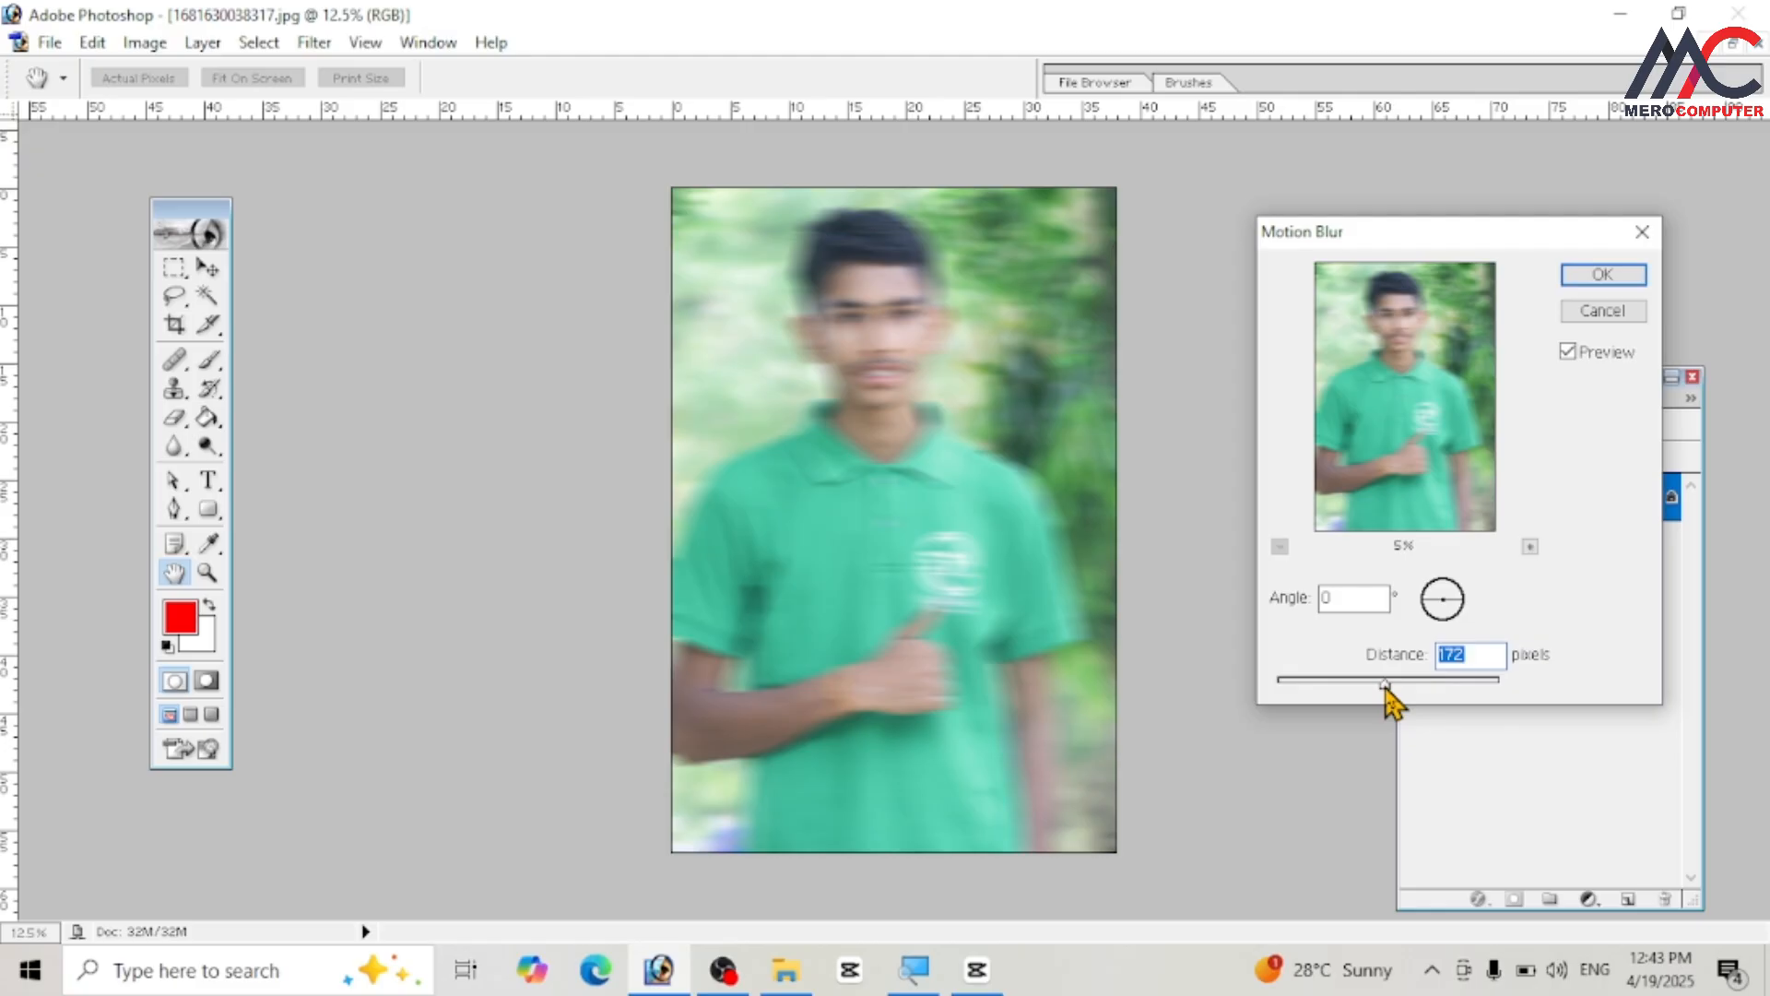
pyautogui.press('Escape')
pyautogui.press('l')
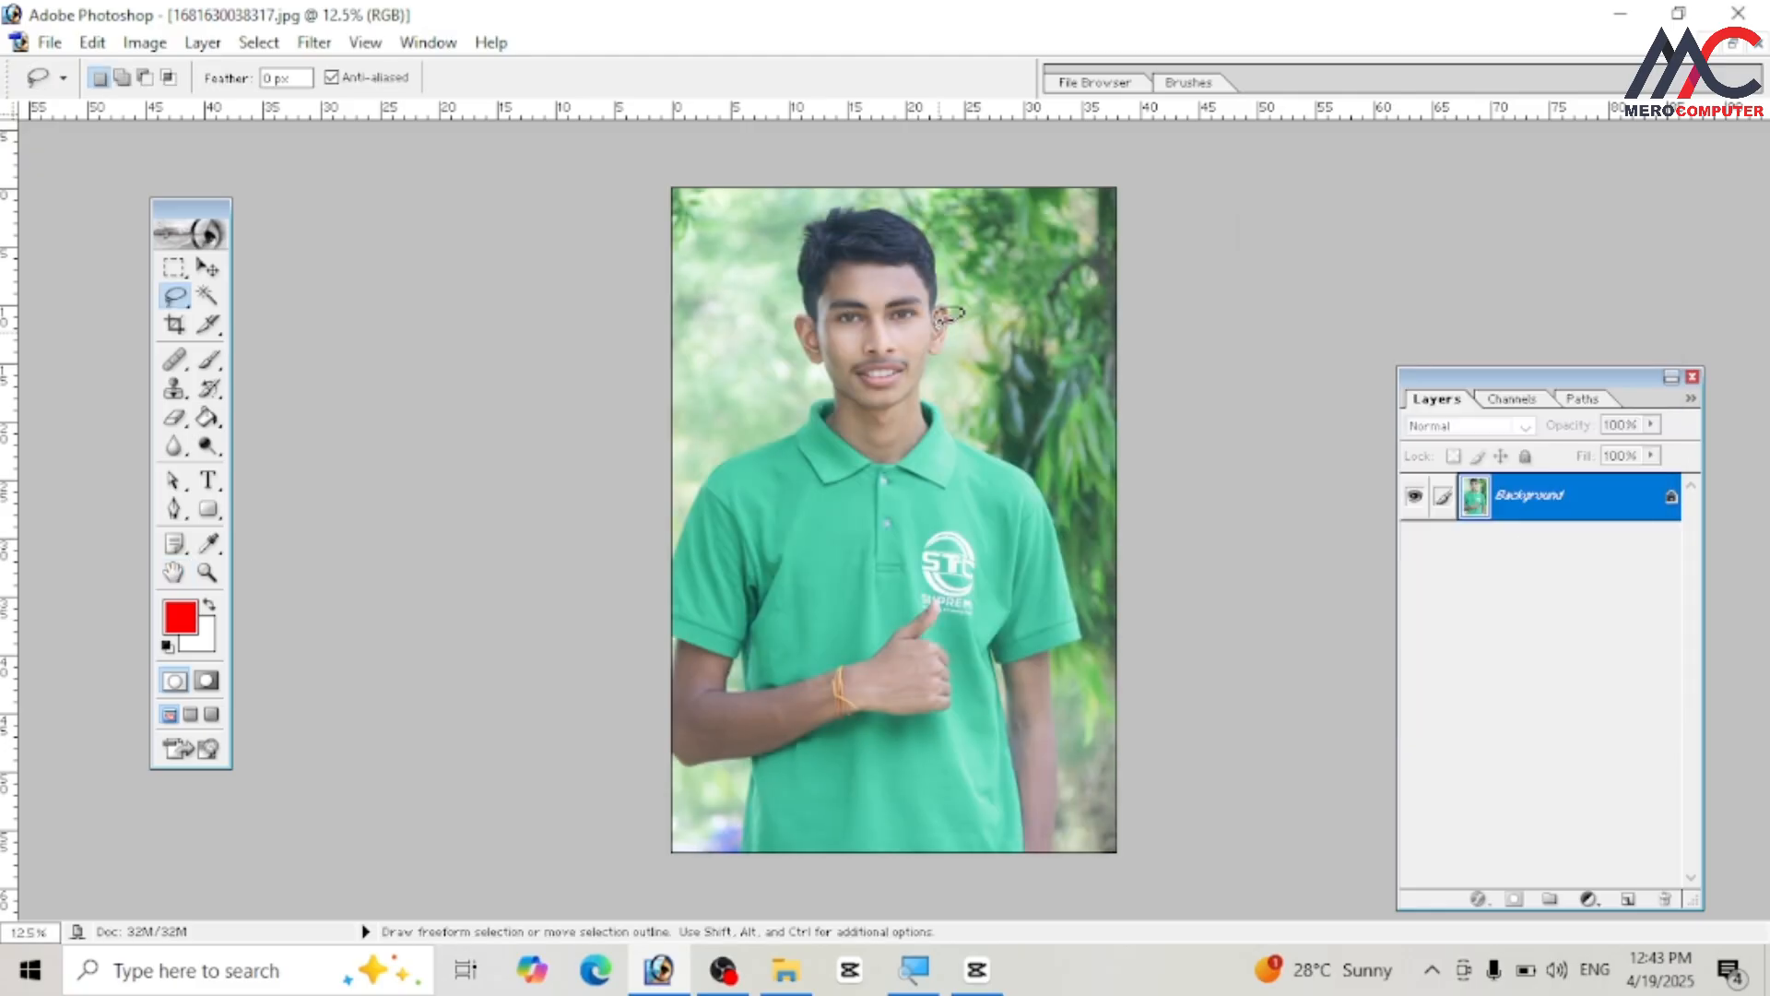
# - Apply a Radial Blur to the portrait with an amount of 66 and the Spin method
pyautogui.click(313, 43)
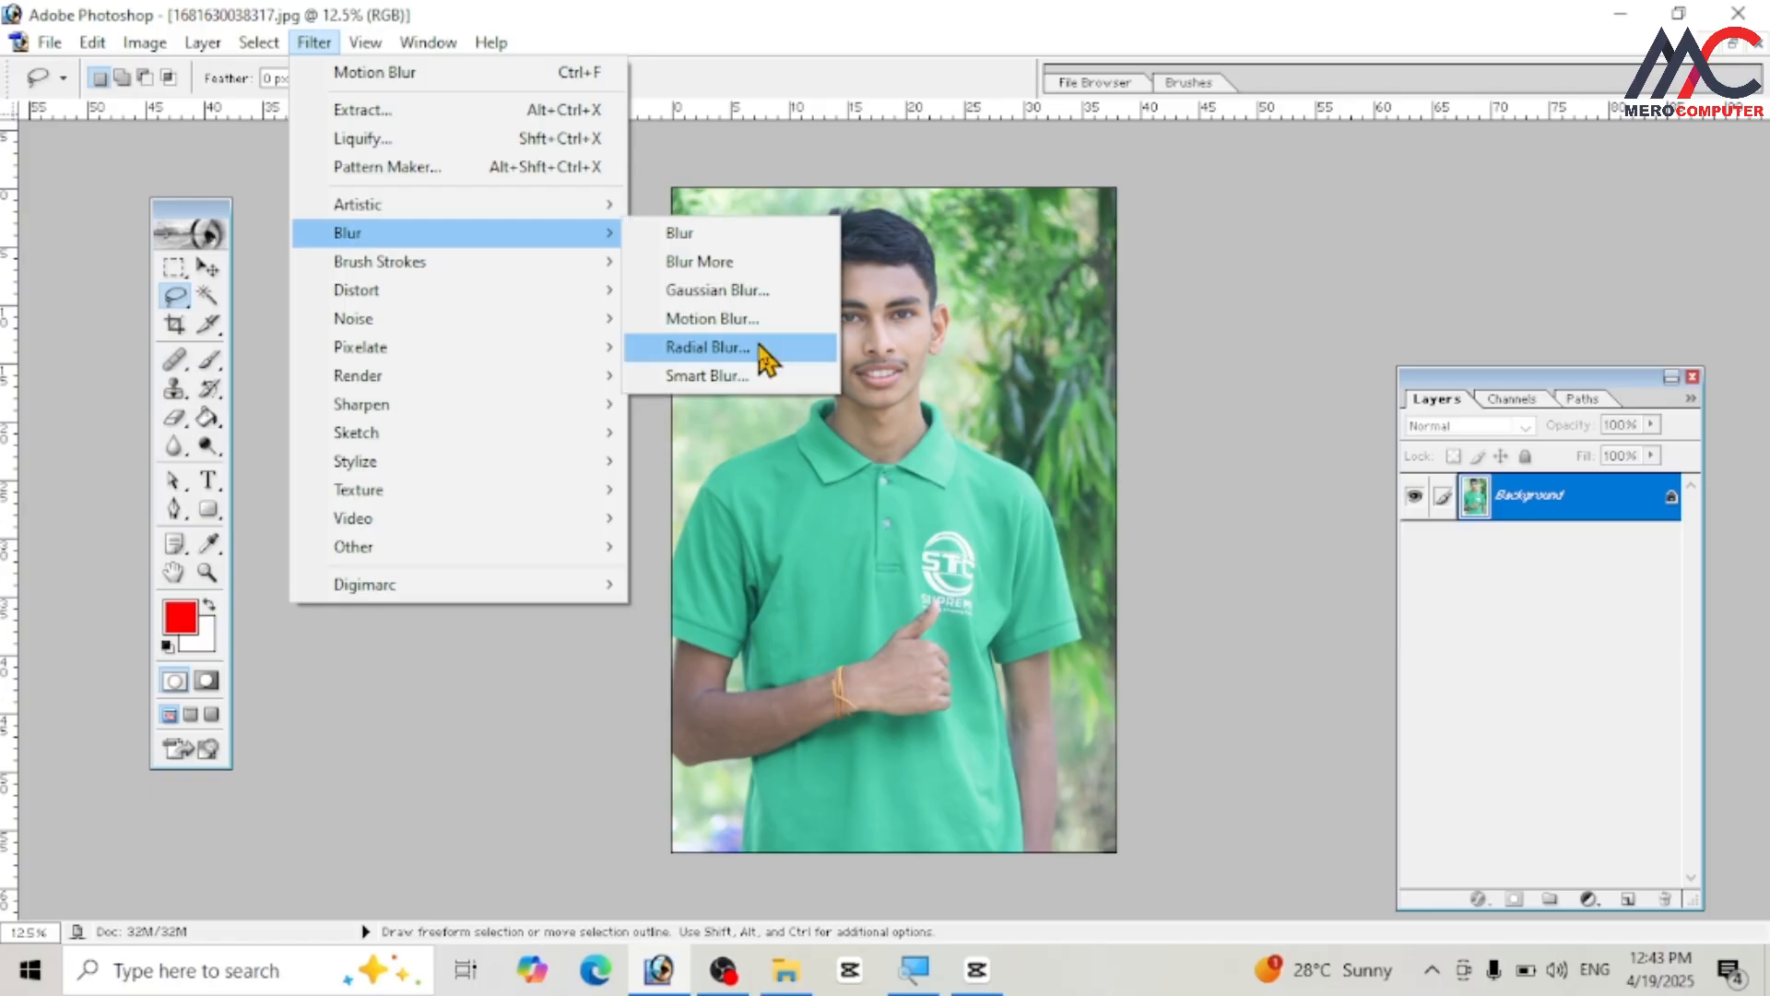
pyautogui.click(764, 355)
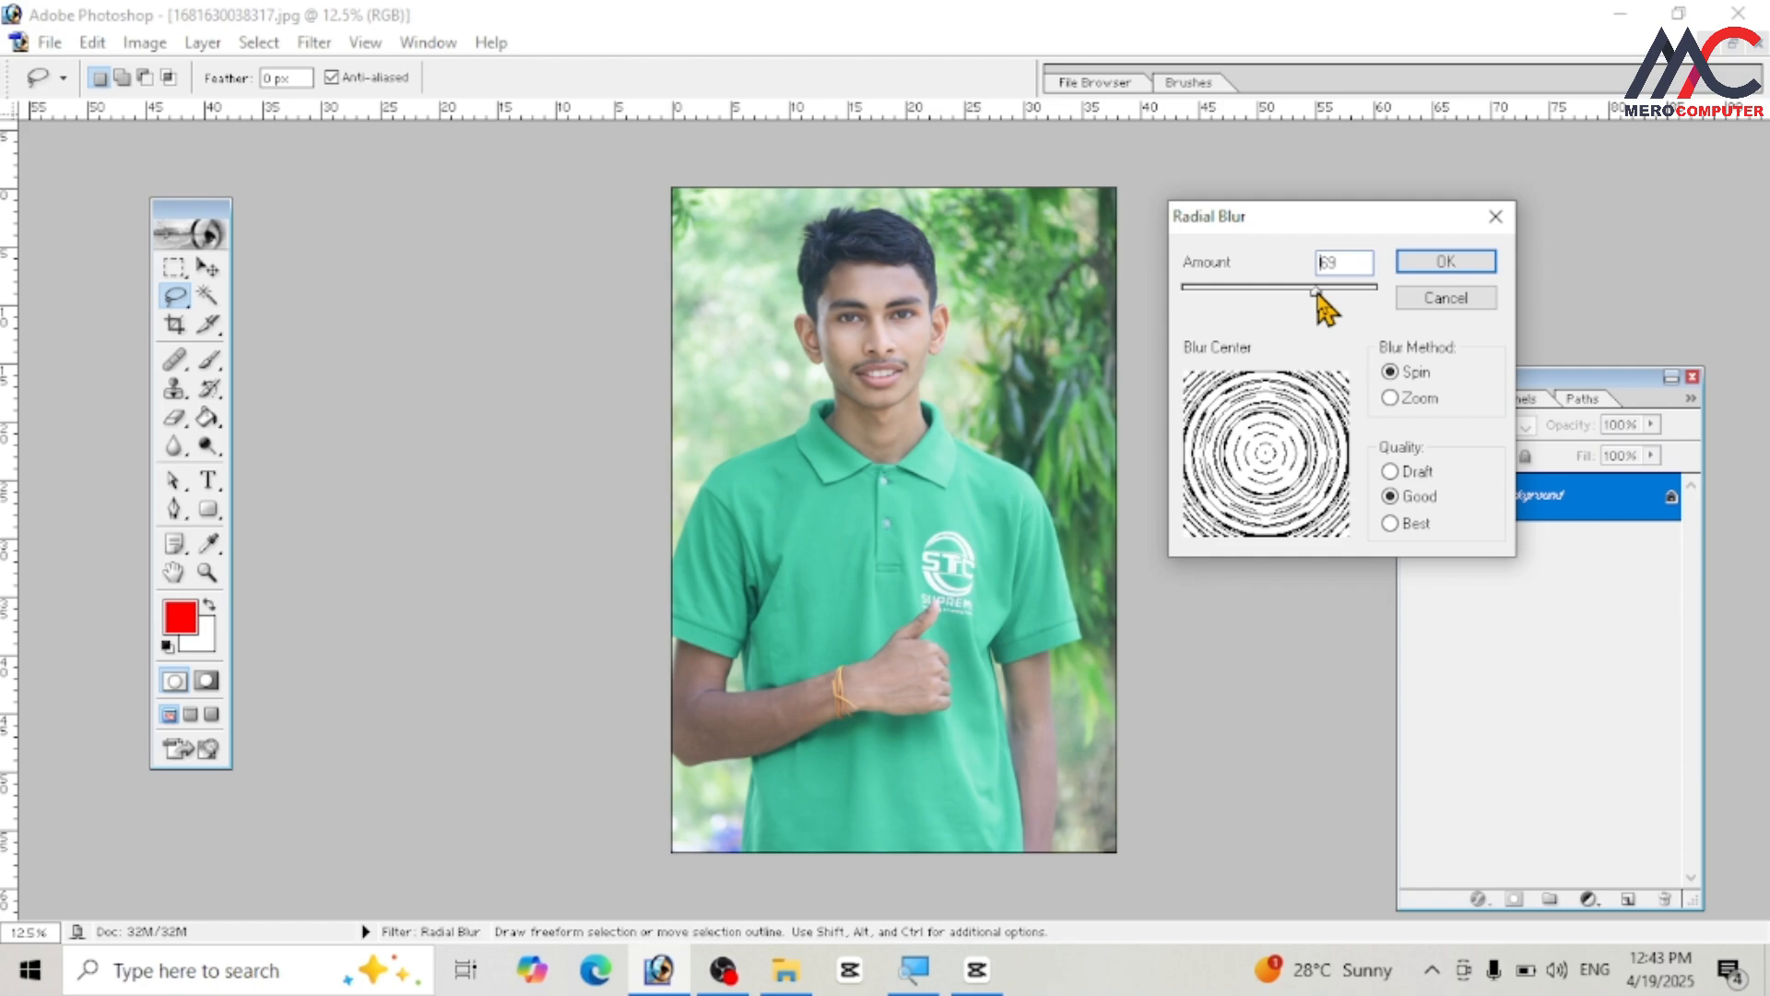
pyautogui.moveTo(1317, 293); pyautogui.dragTo(1353, 293)
pyautogui.moveTo(1357, 295); pyautogui.dragTo(1311, 290)
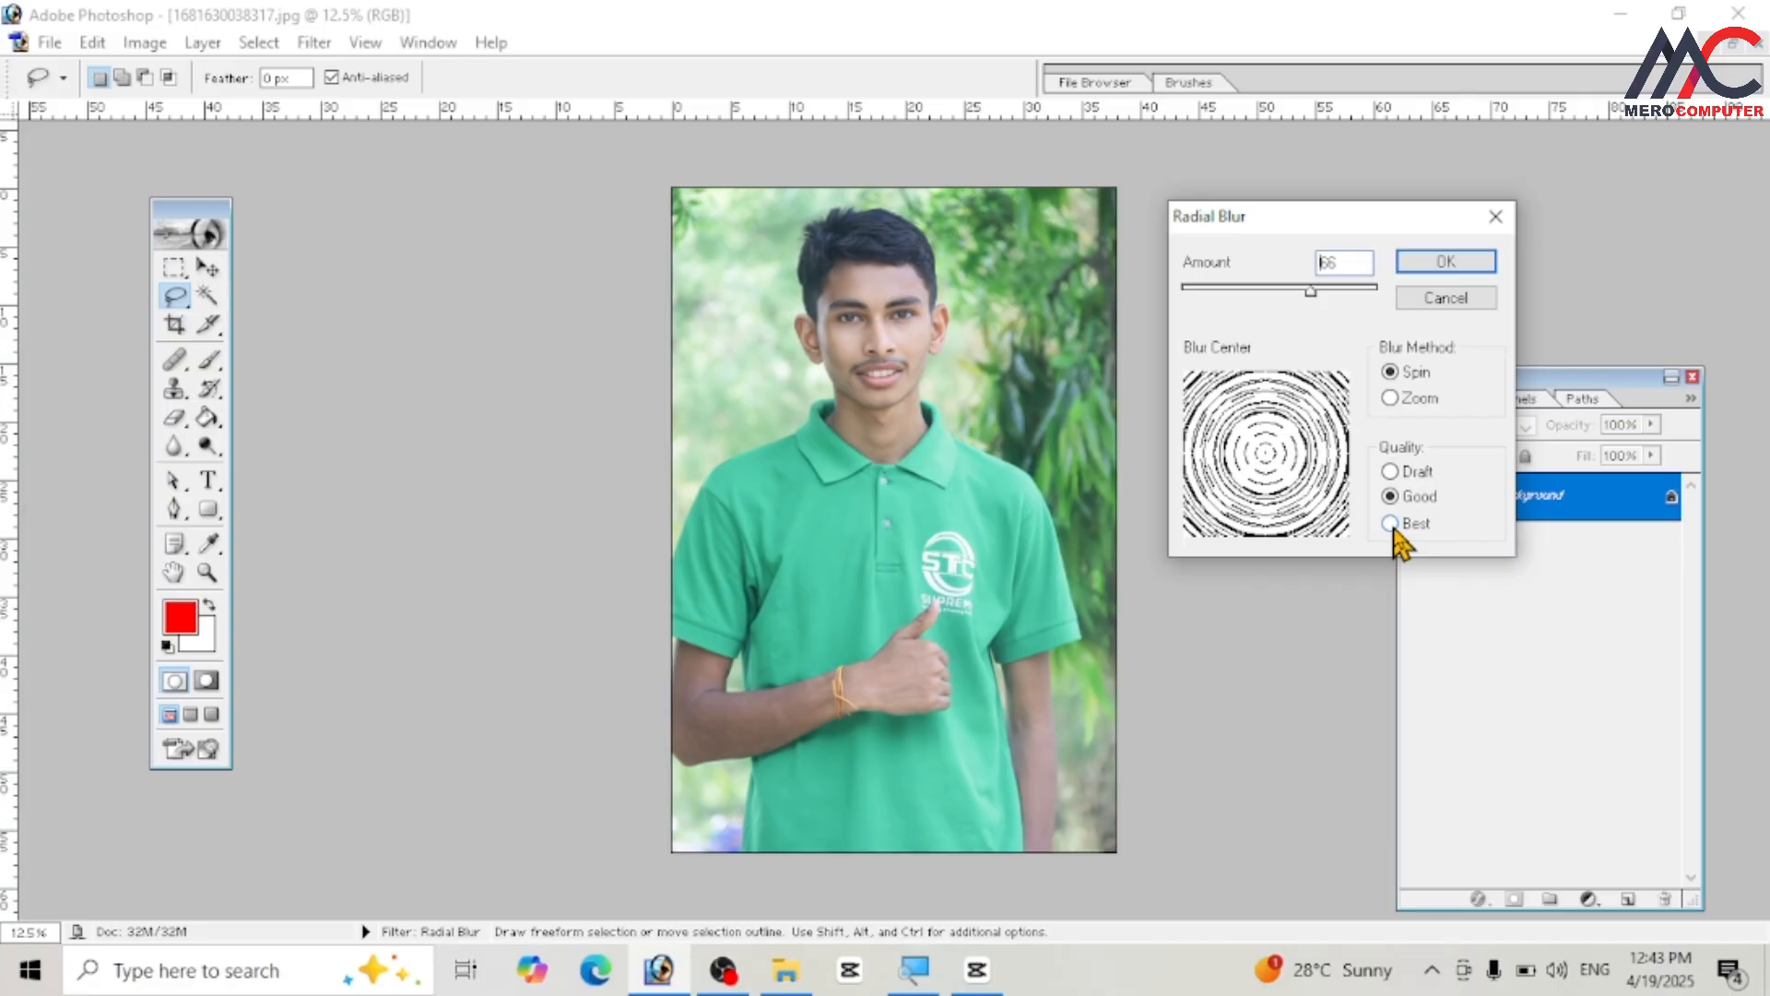
pyautogui.click(1441, 263)
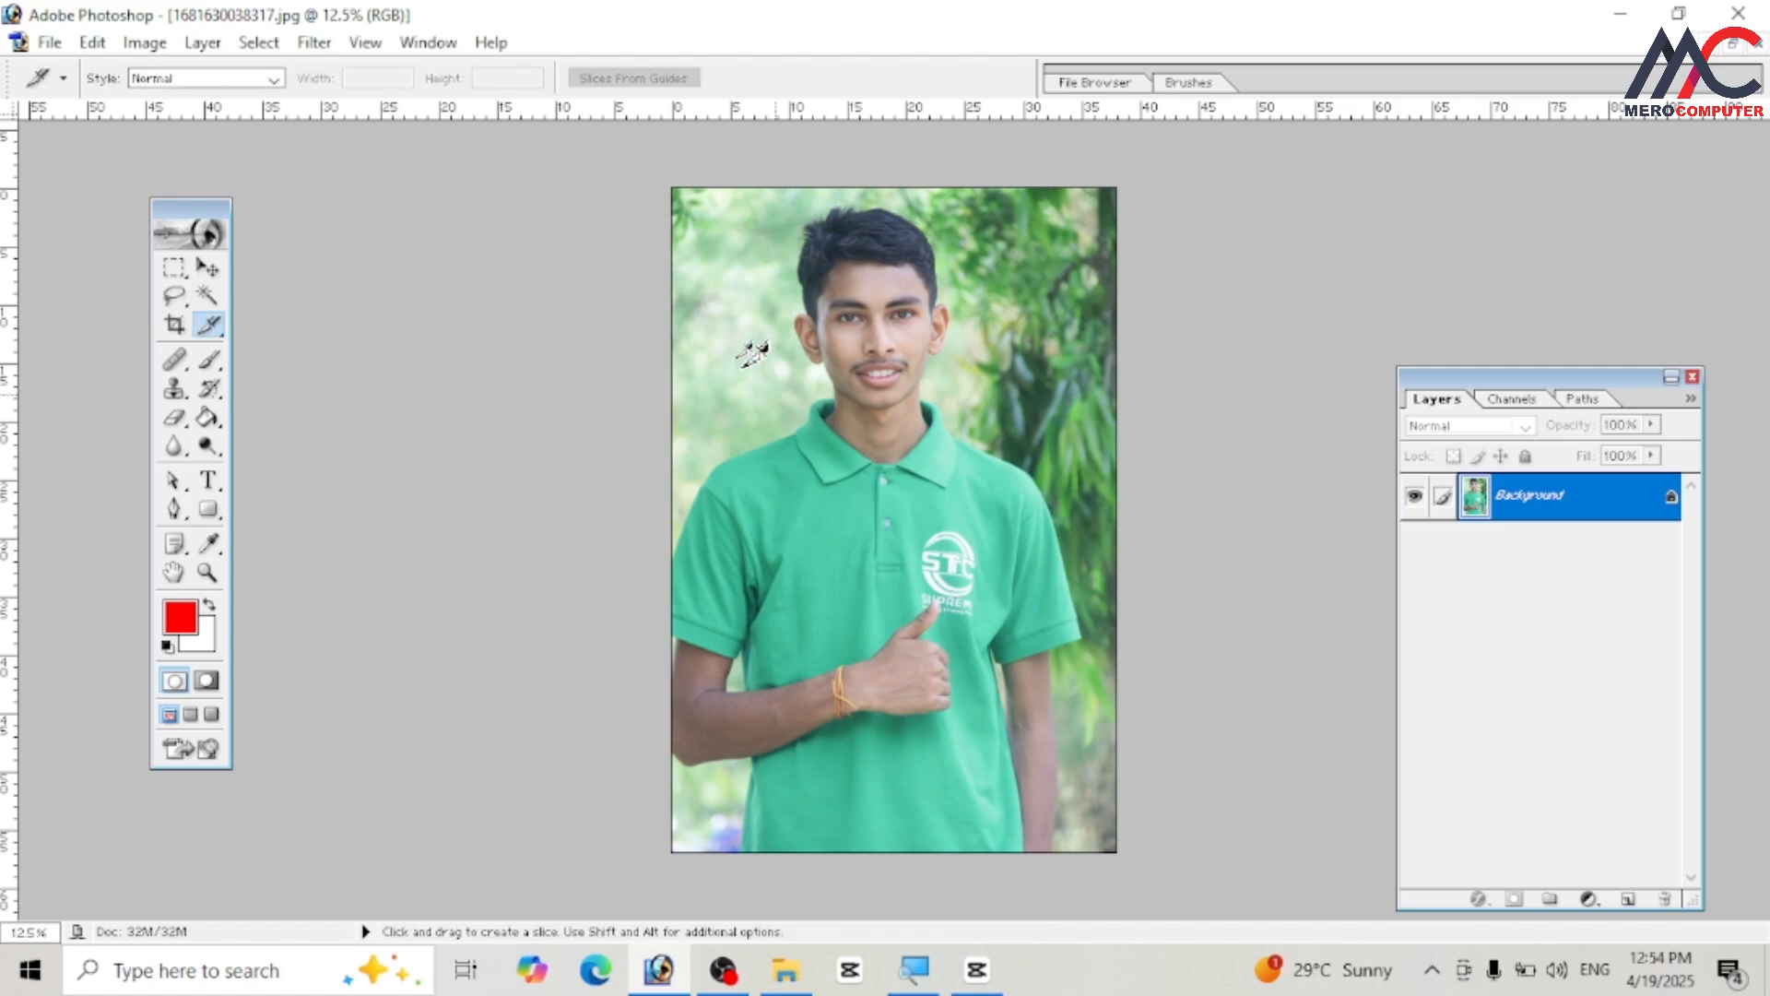
# - Apply a Smart Blur with a radius of 36.7 and a threshold of 29.2 to the portrait, previewing the face at 7%
pyautogui.click(314, 42)
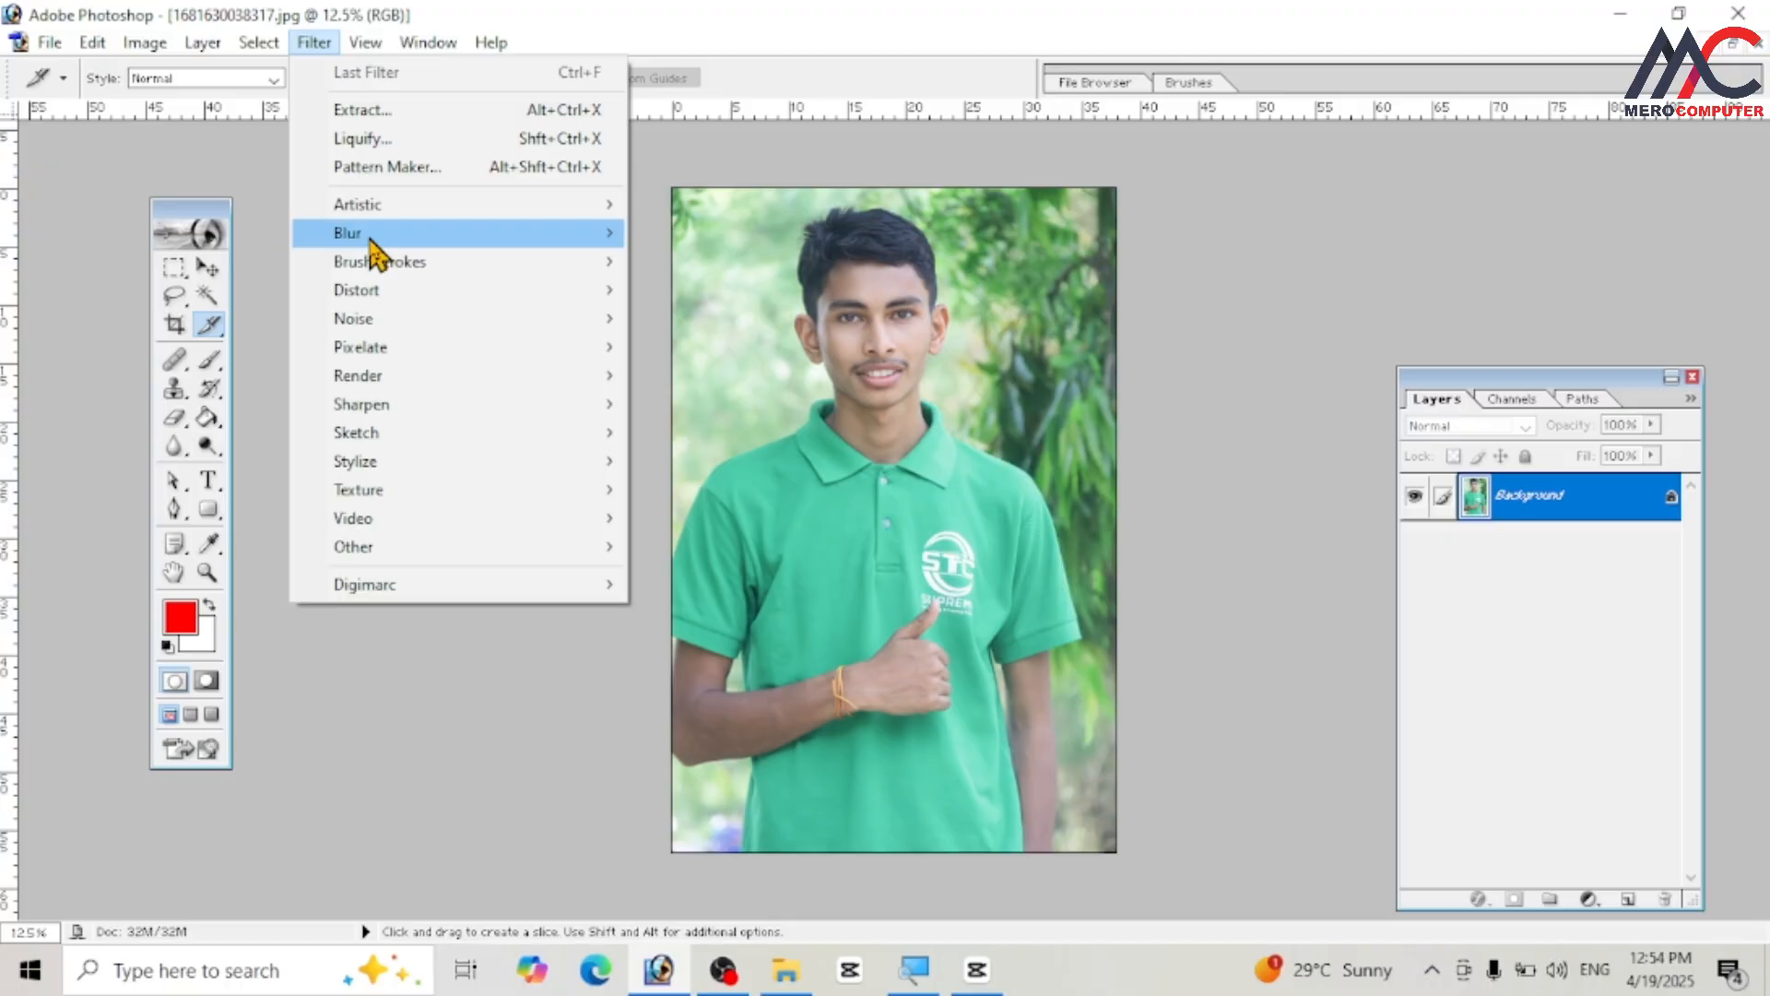
pyautogui.moveTo(526, 241)
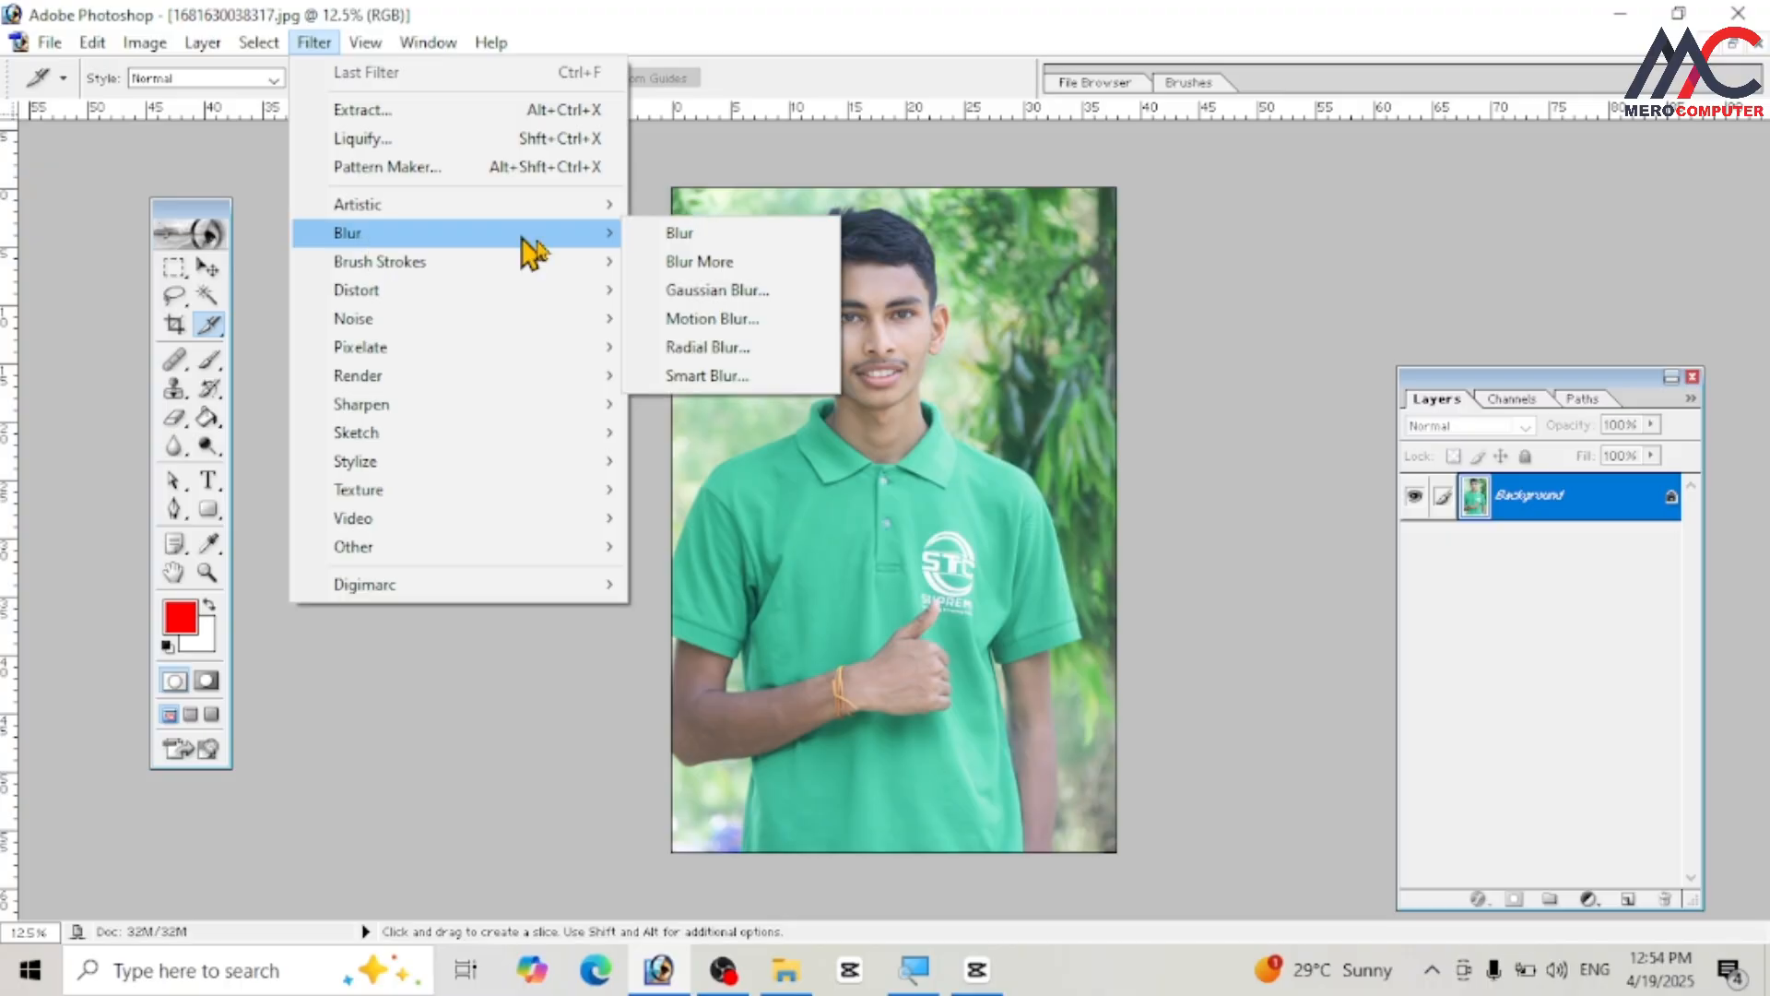
pyautogui.click(747, 397)
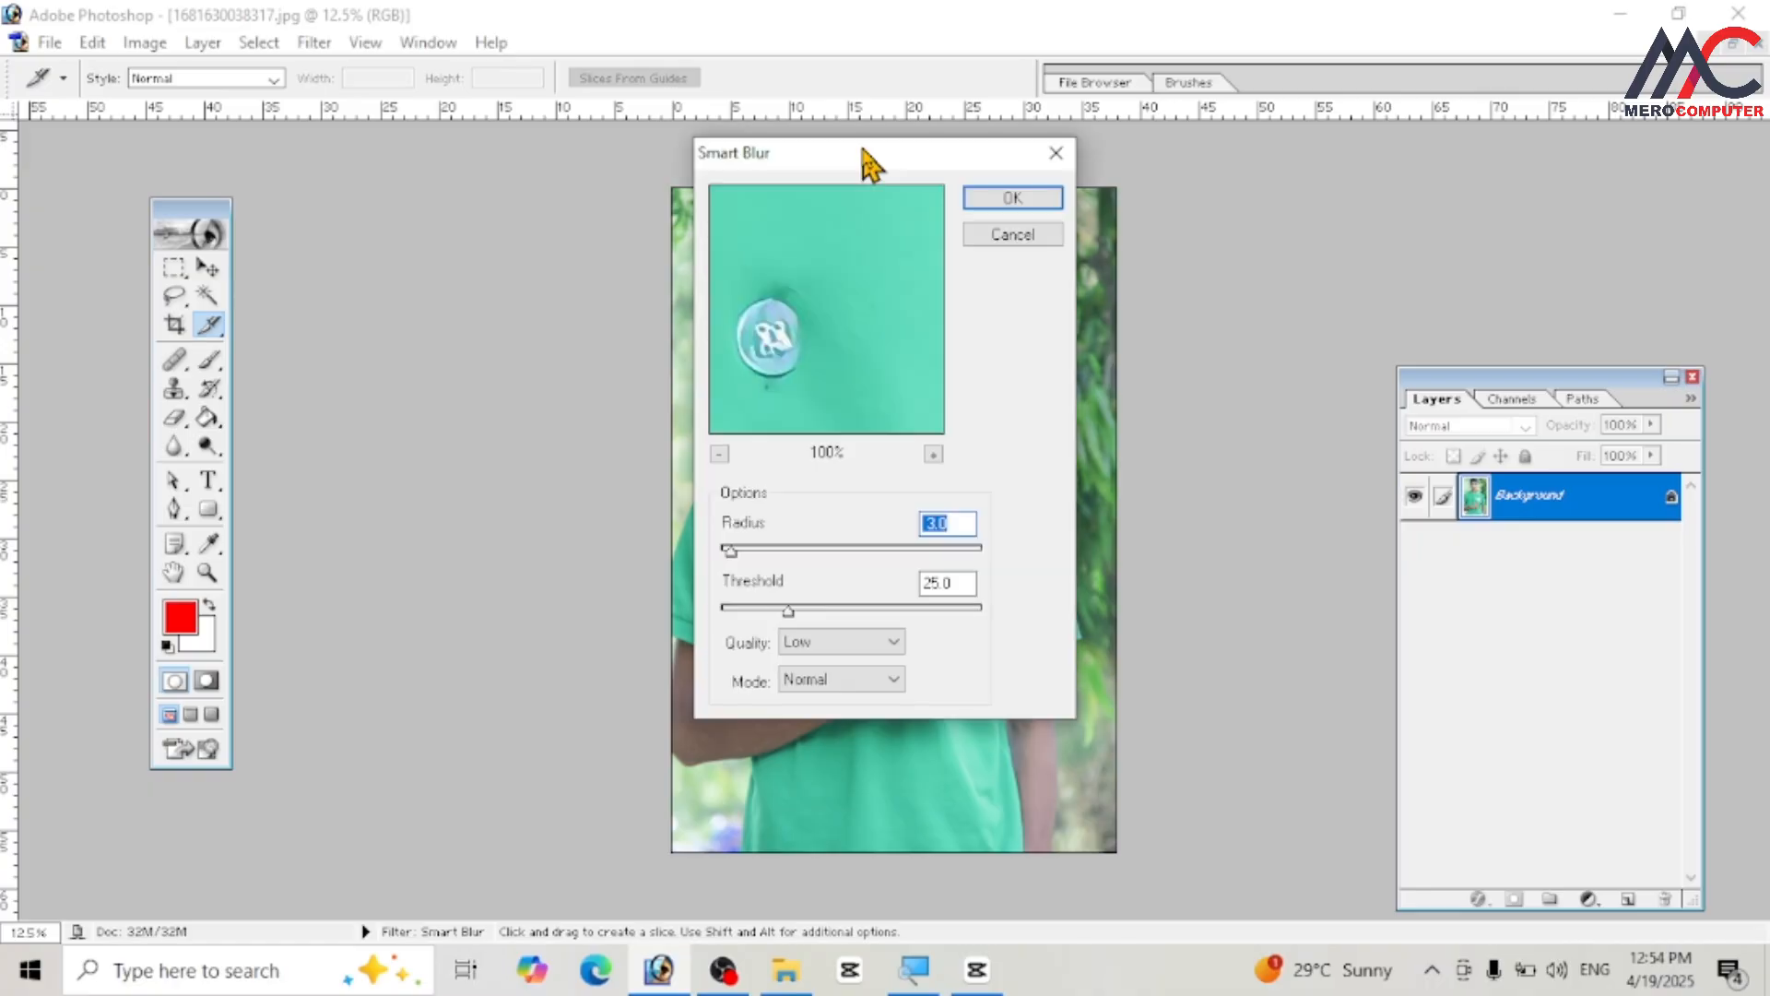
pyautogui.moveTo(865, 152); pyautogui.dragTo(1338, 226)
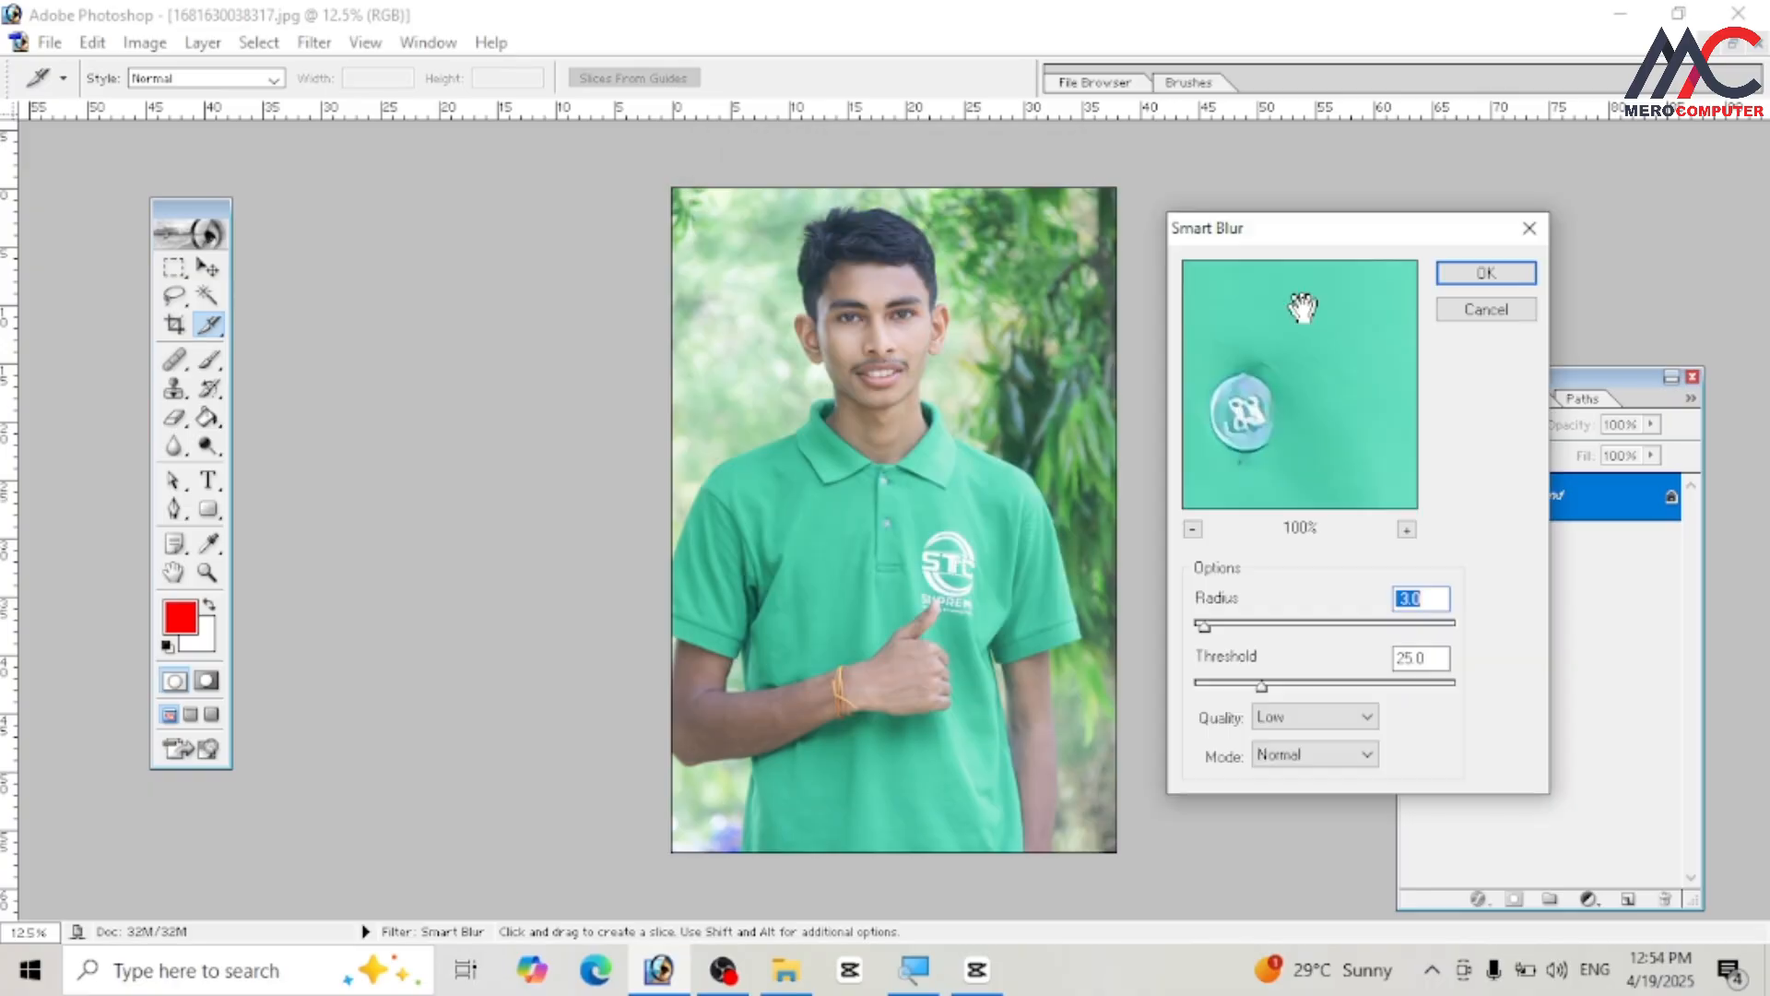
pyautogui.click(1192, 531)
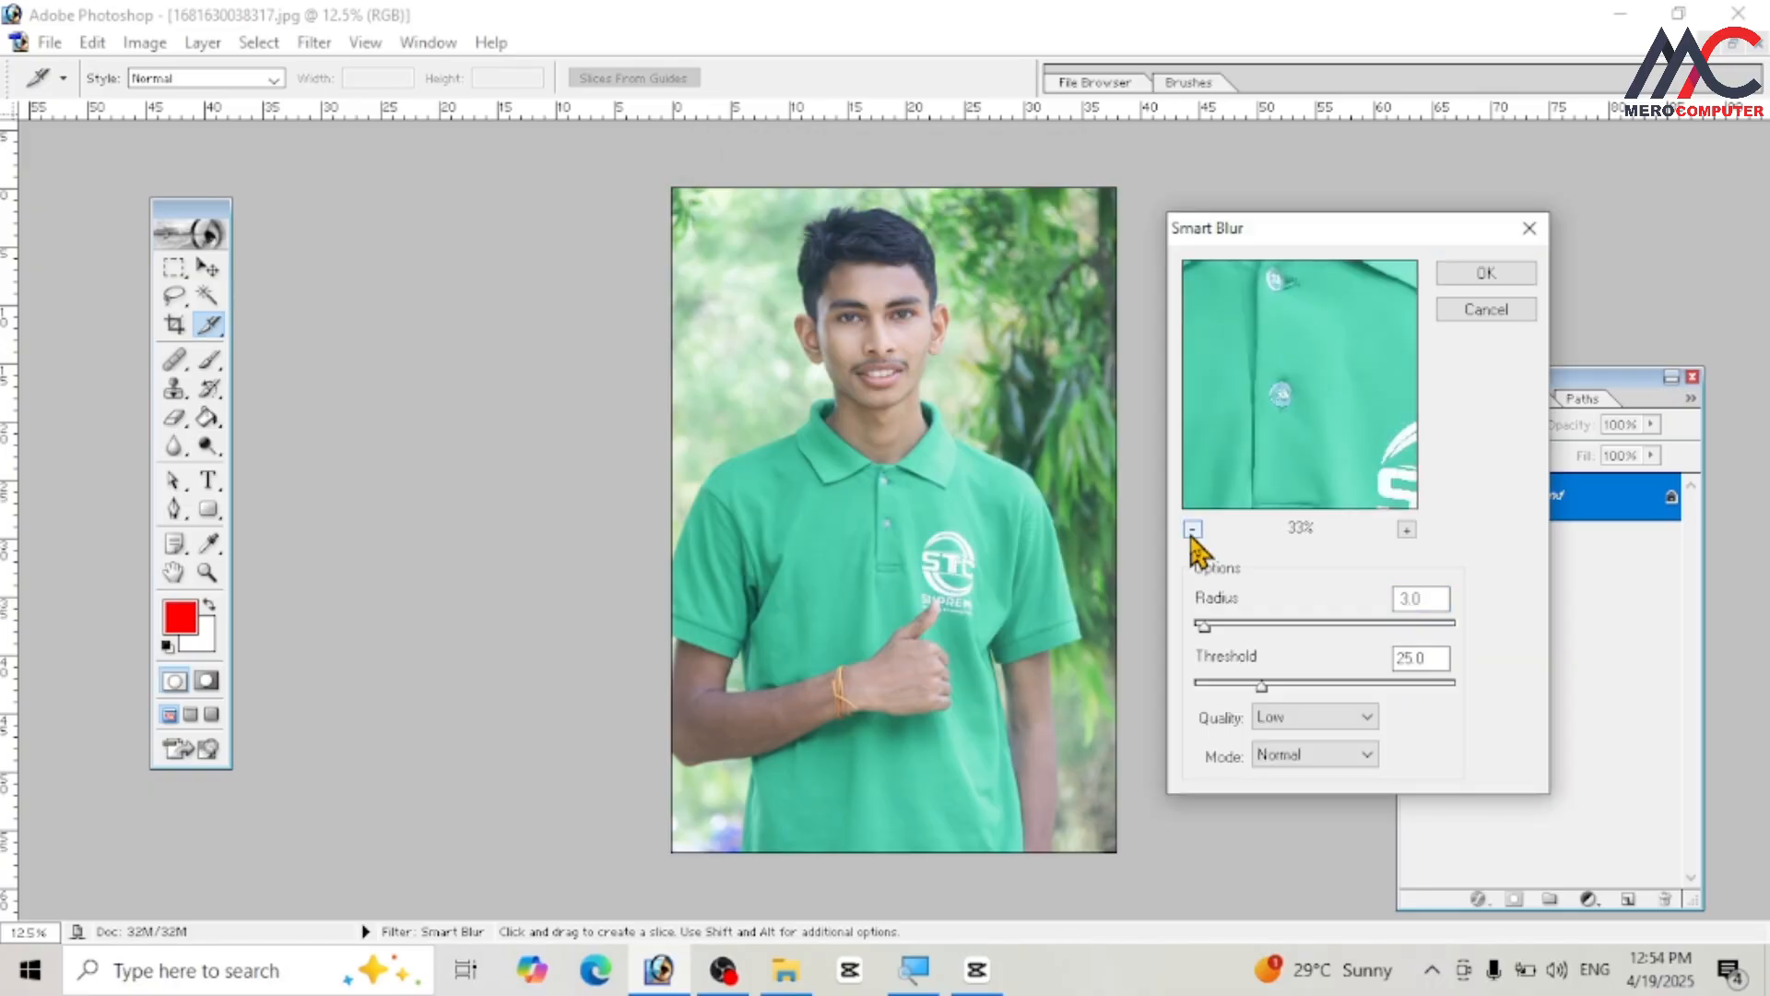
pyautogui.click(1192, 530)
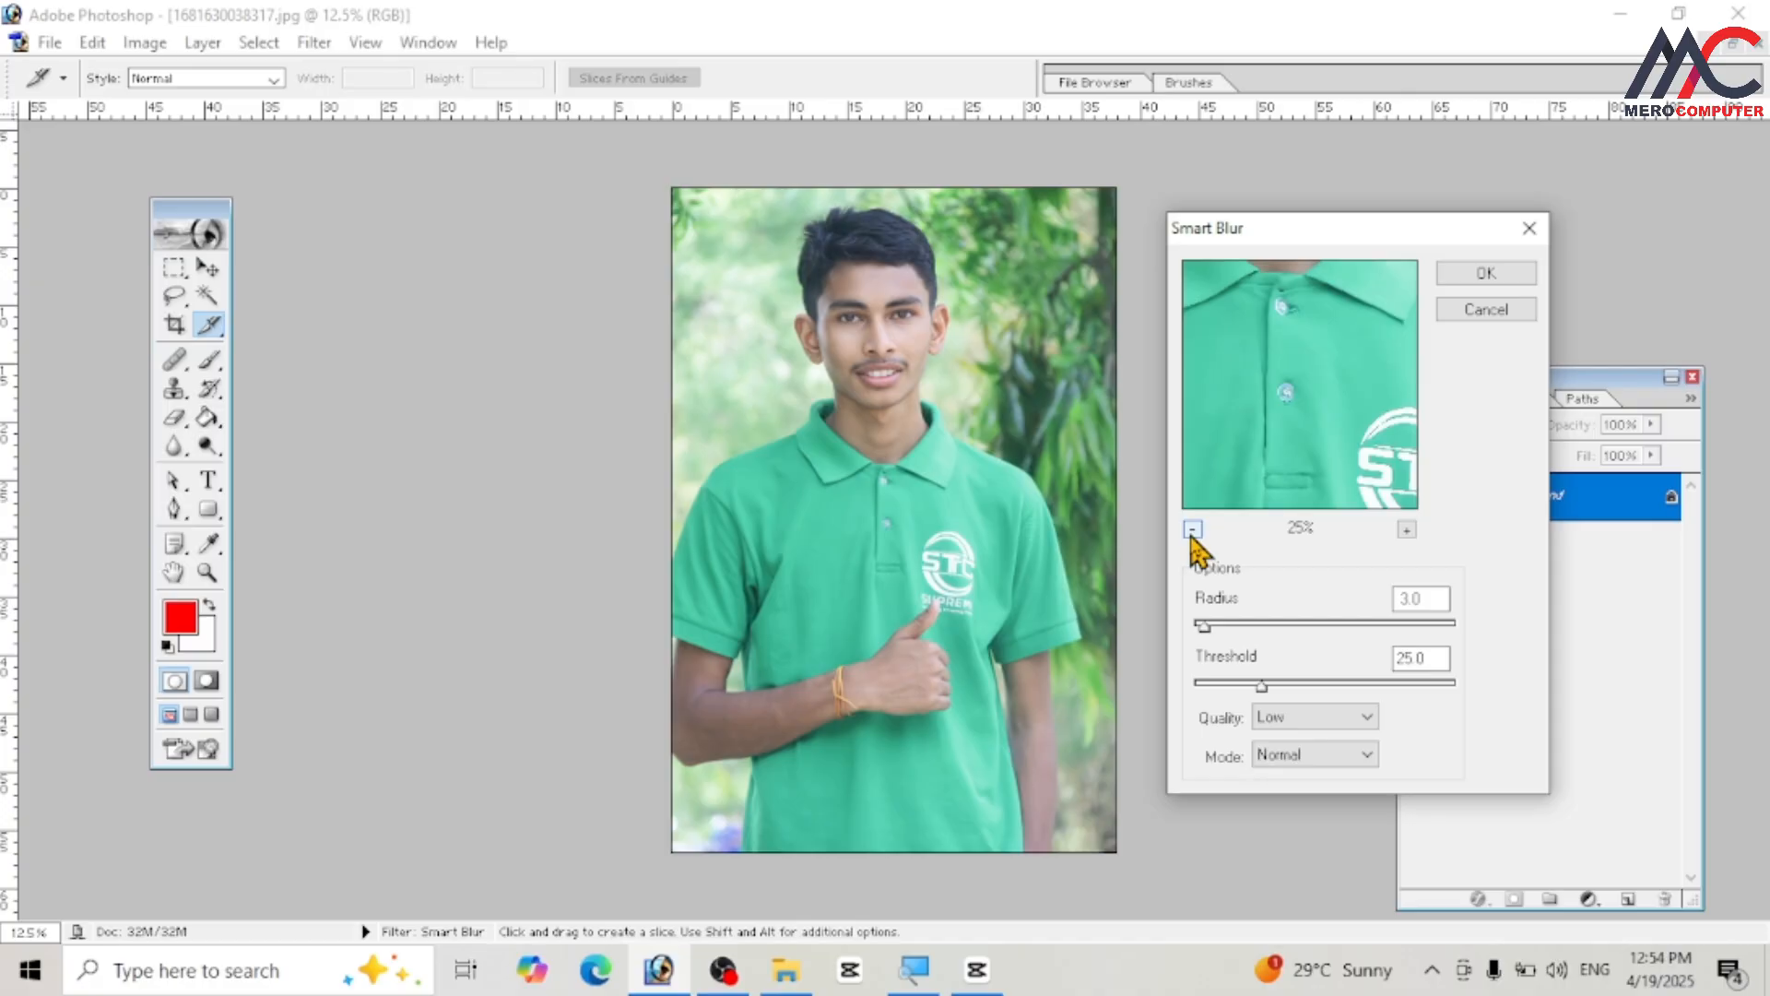
pyautogui.click(1192, 530)
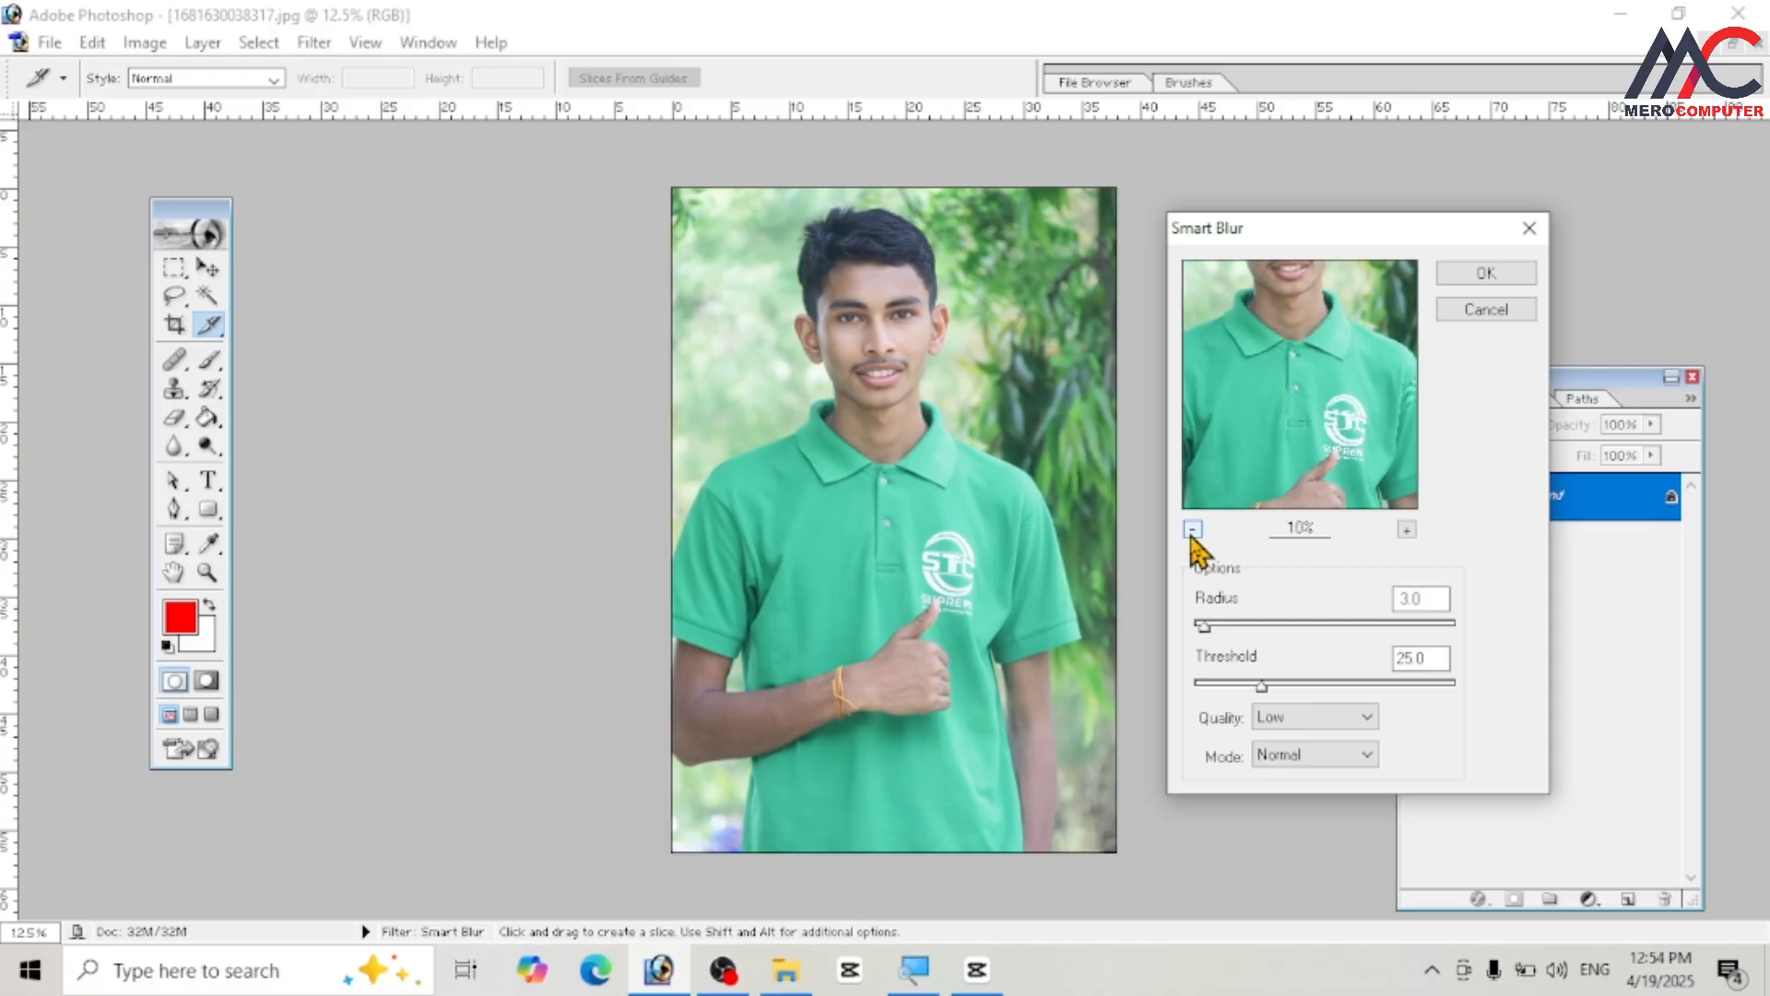
pyautogui.click(1192, 531)
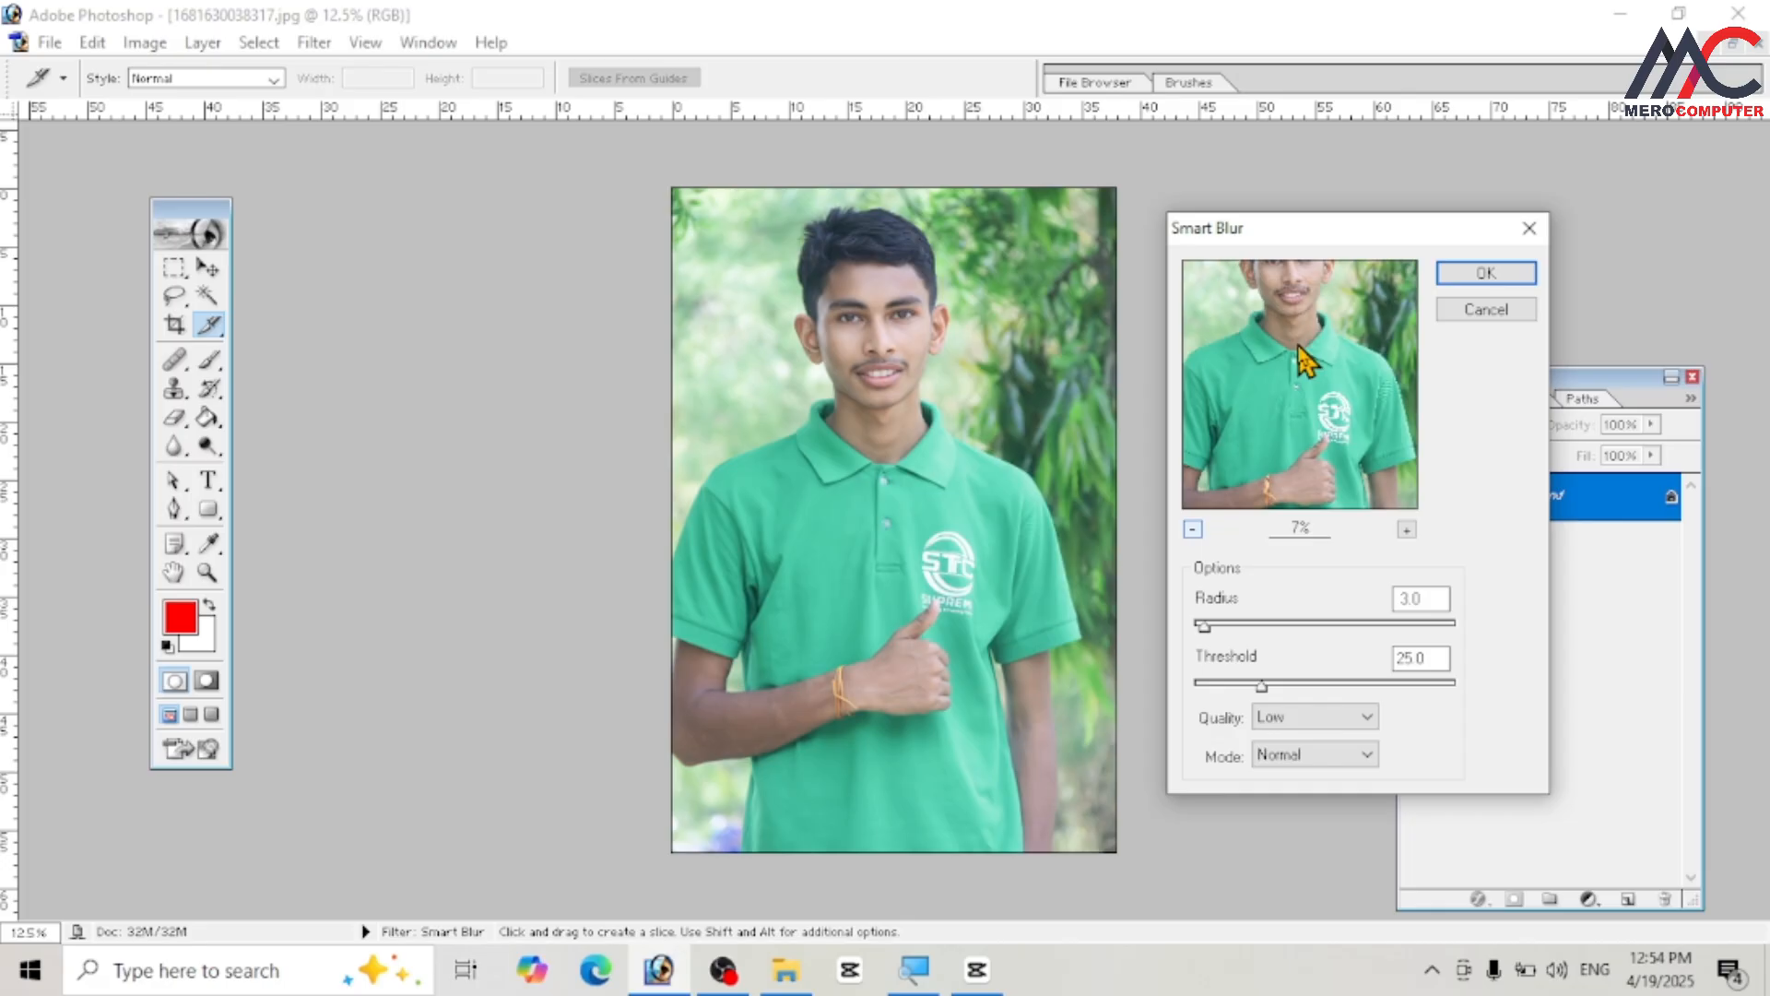
pyautogui.moveTo(1299, 348); pyautogui.dragTo(1297, 405)
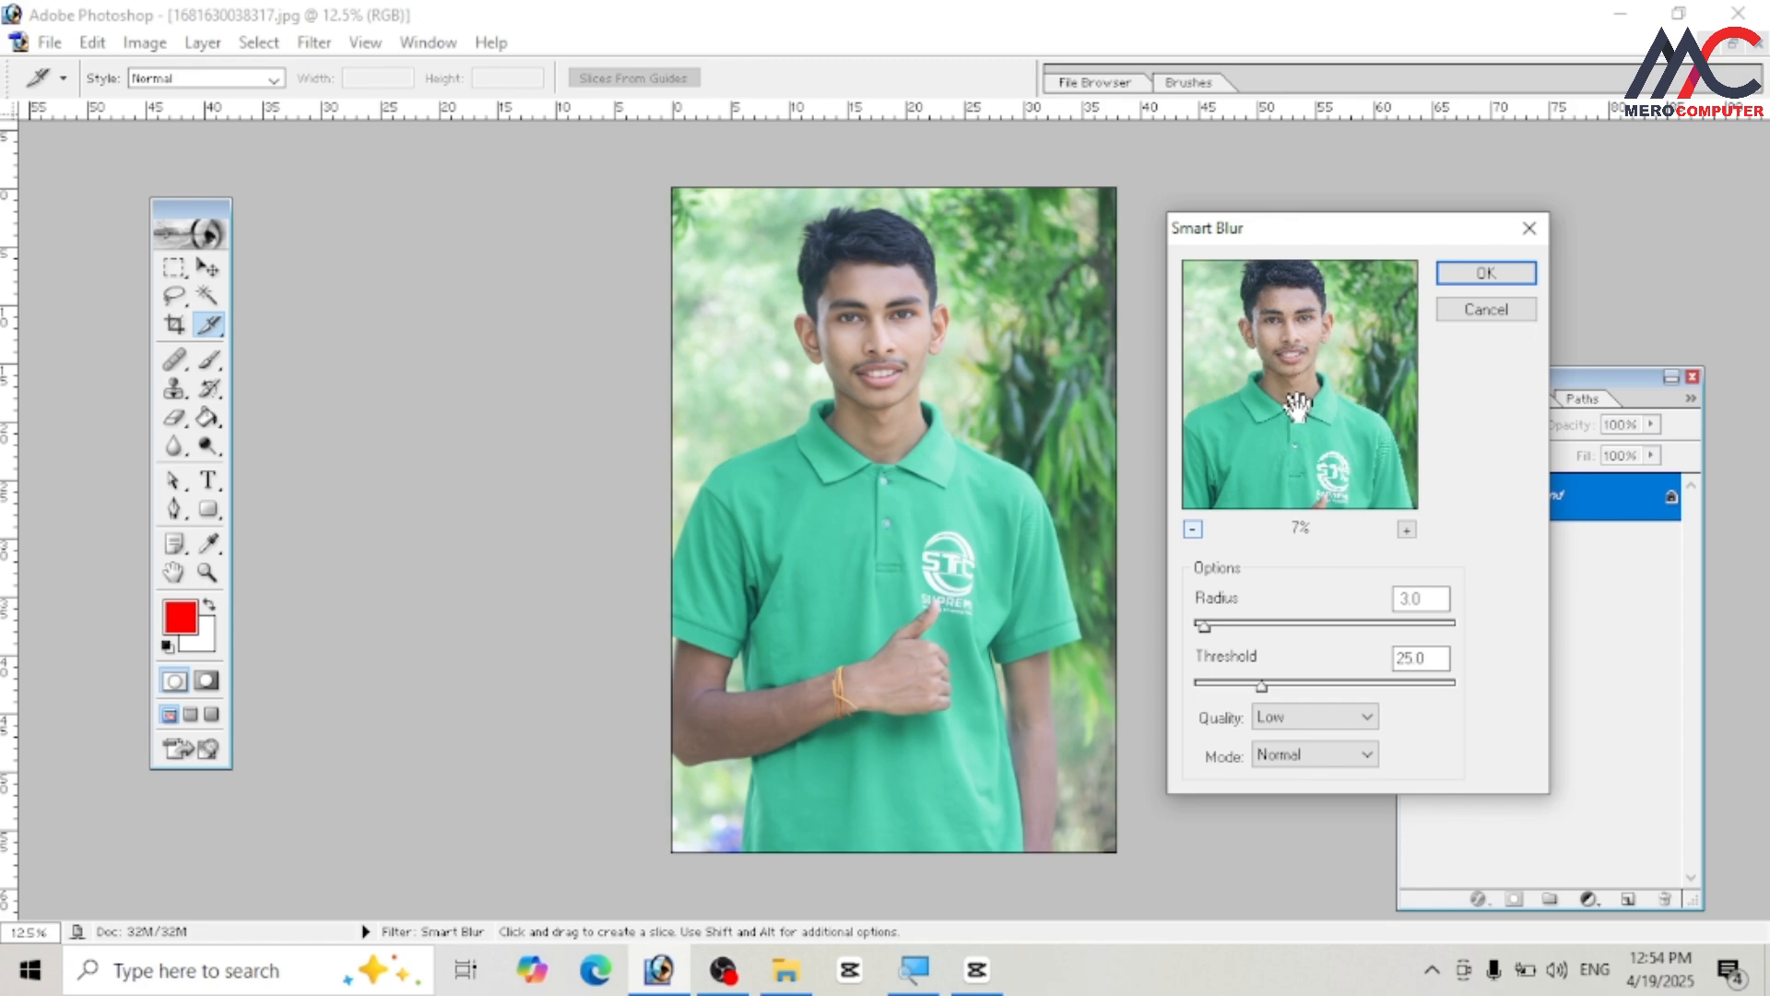
pyautogui.moveTo(1203, 625); pyautogui.dragTo(1291, 625)
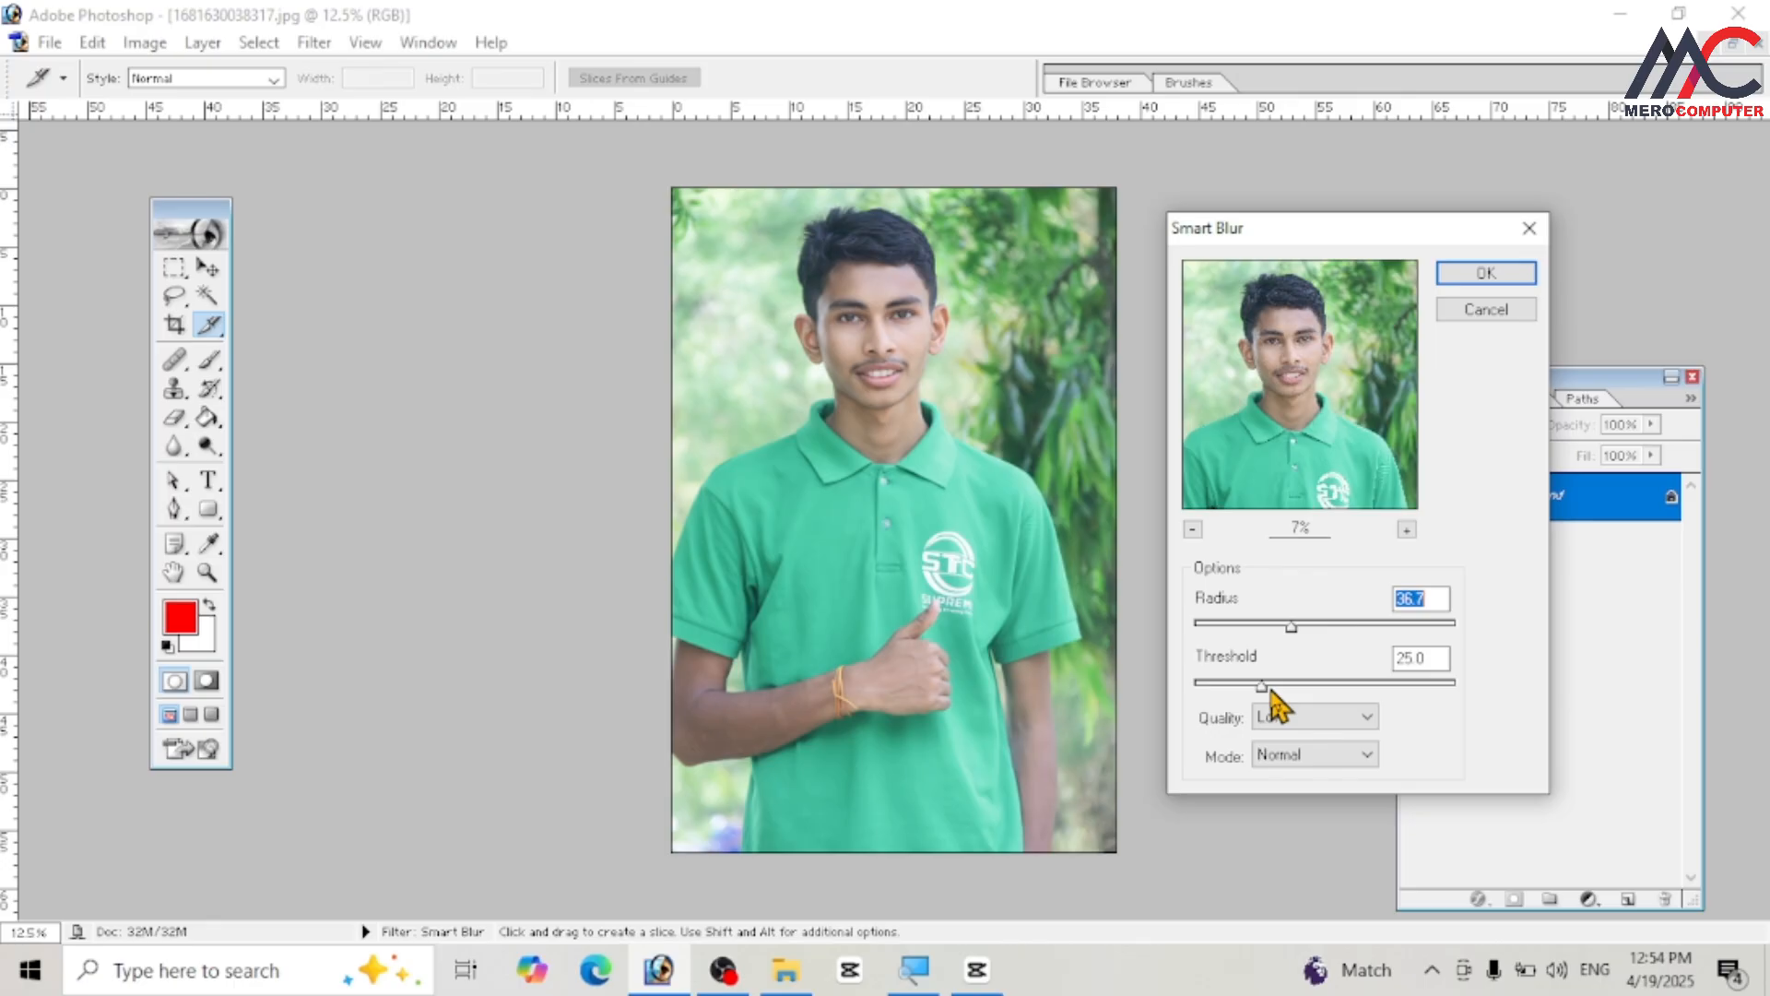
pyautogui.moveTo(1272, 691); pyautogui.dragTo(1274, 688)
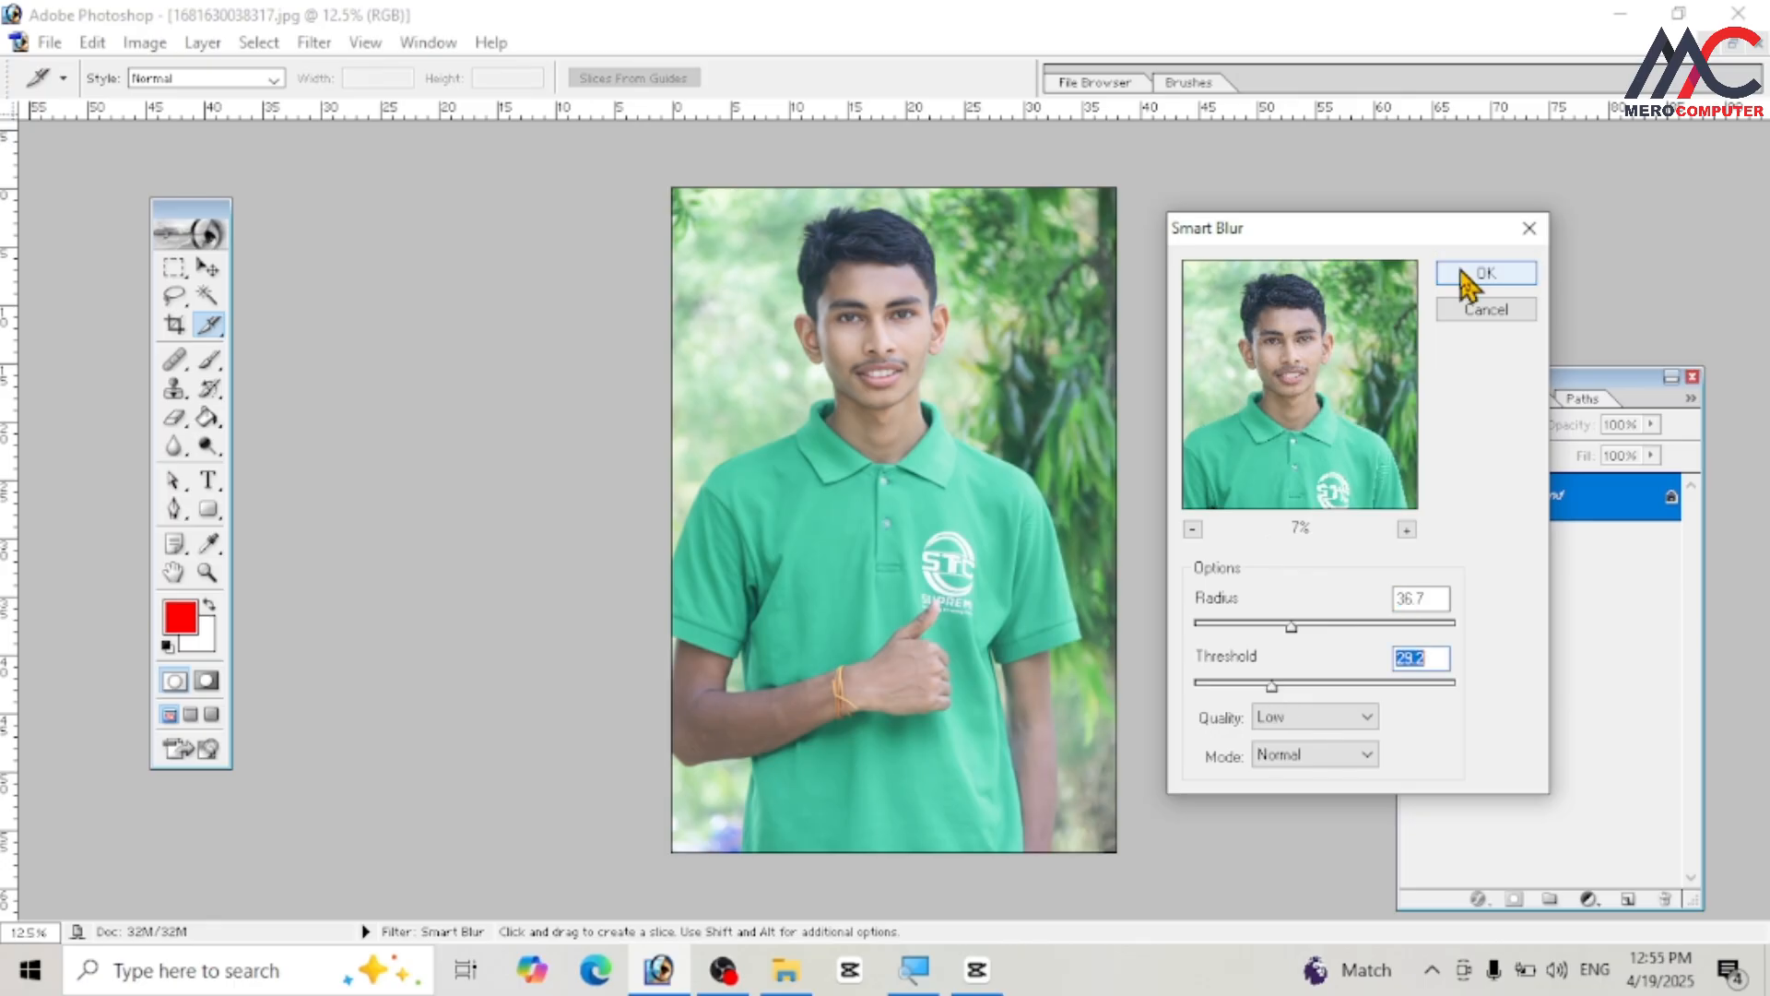
pyautogui.click(1476, 272)
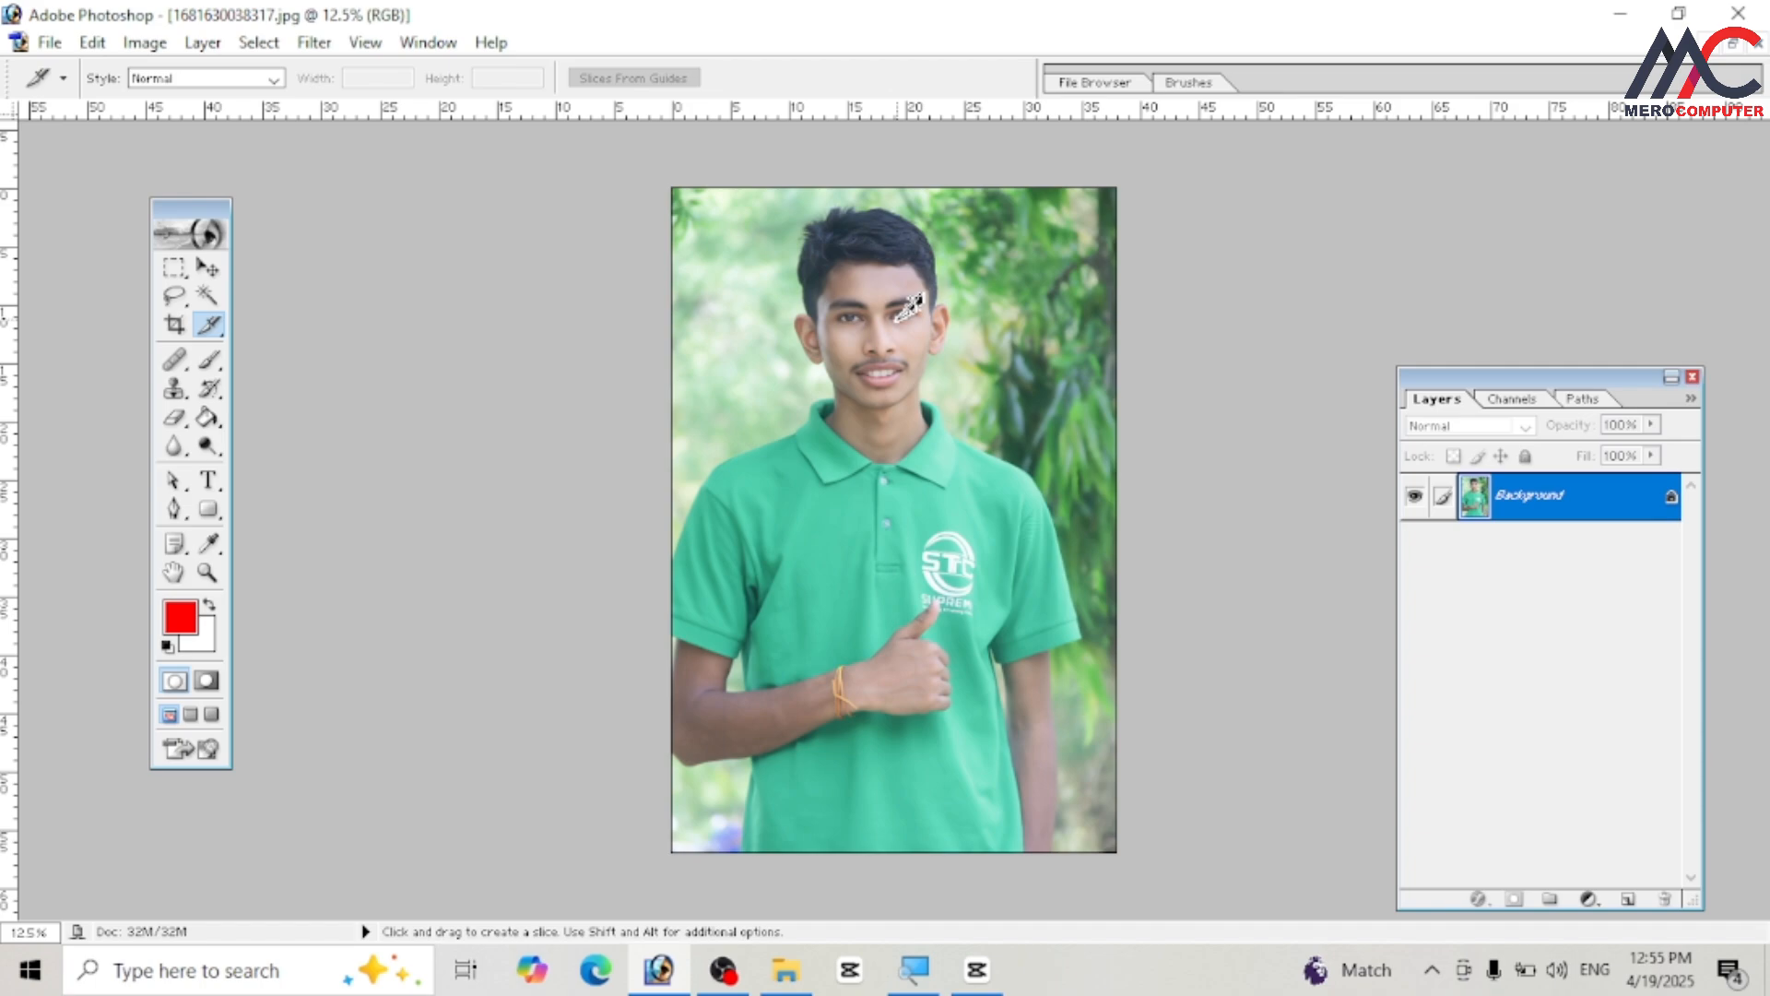
# - Apply the Accented Edges filter with edge width 9, edge brightness 15 and smoothness 7, and inspect the portrait up close
pyautogui.click(313, 43)
pyautogui.moveTo(369, 232)
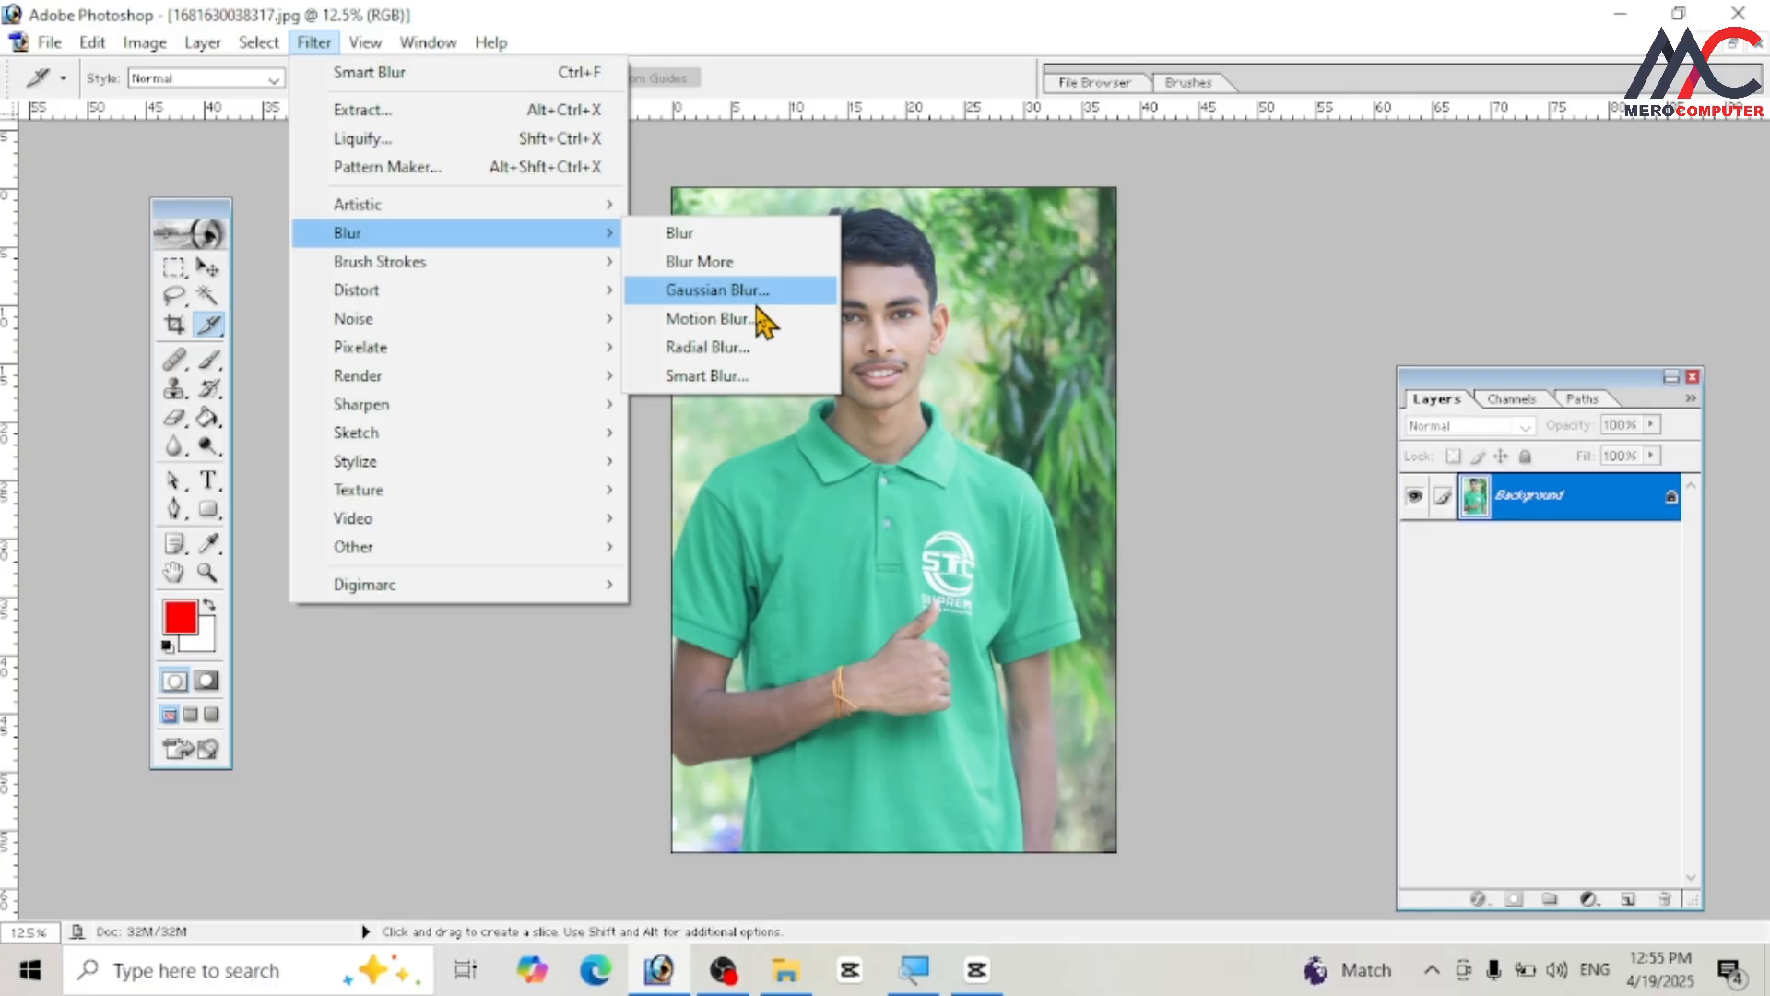
pyautogui.moveTo(436, 269)
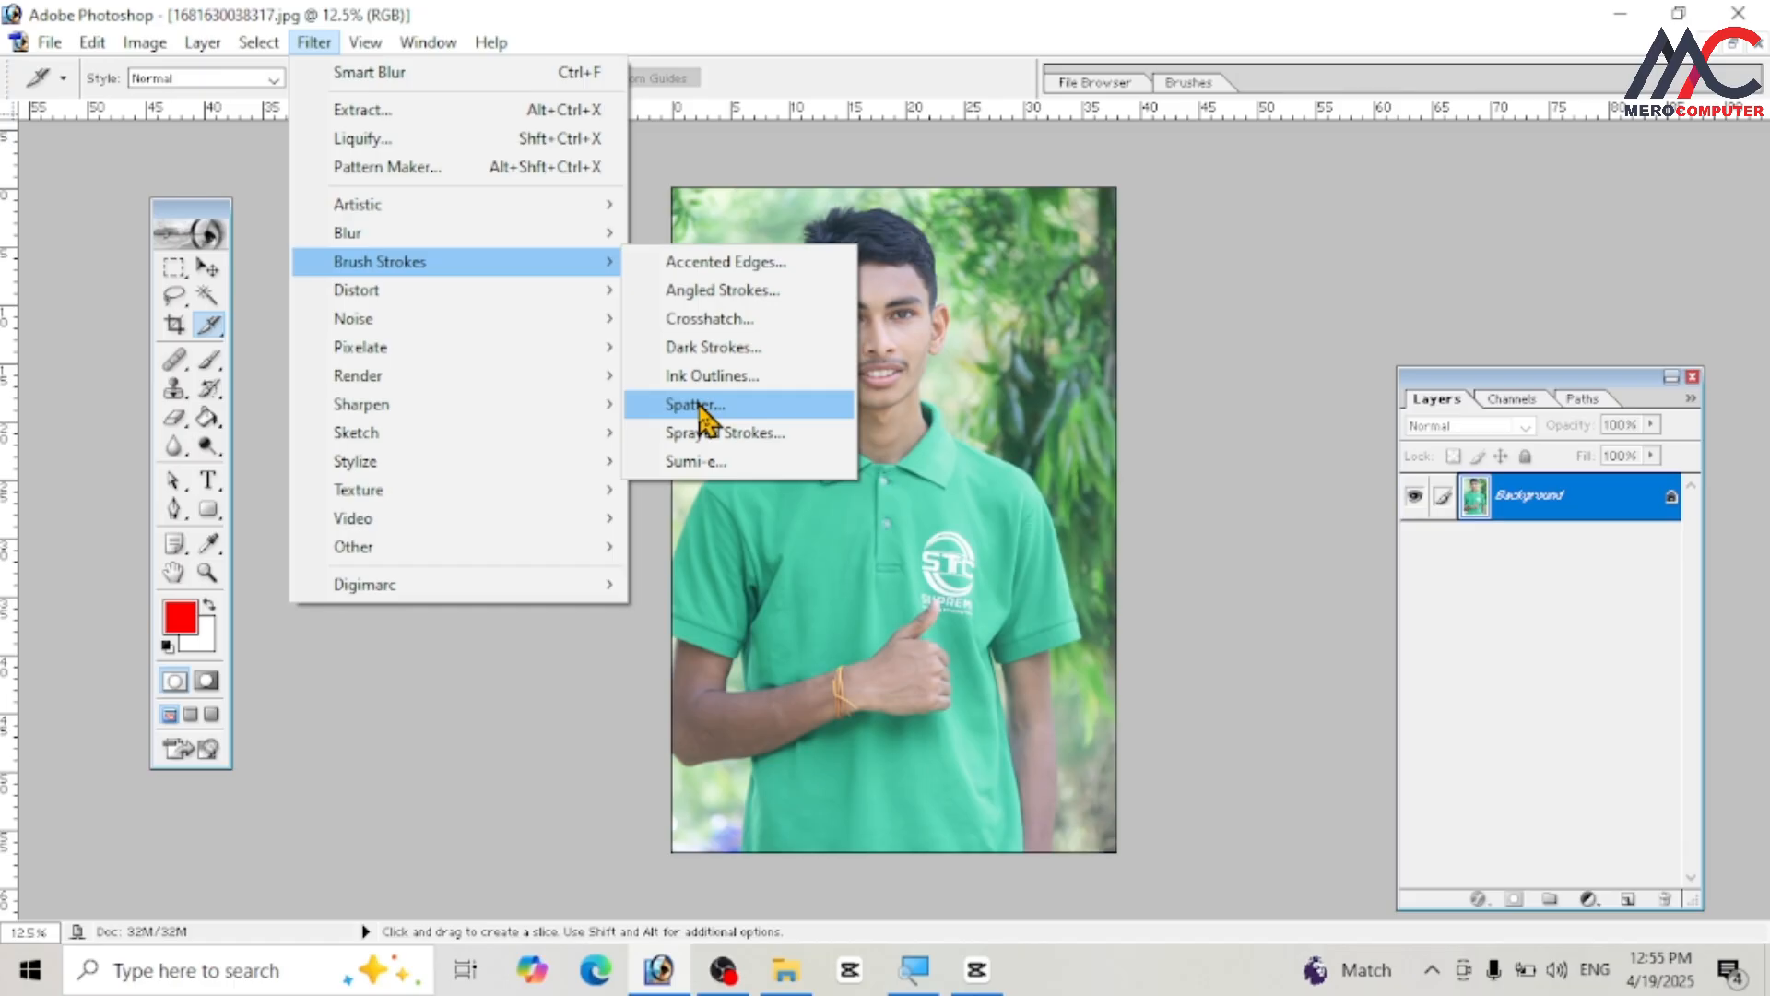
pyautogui.click(726, 262)
pyautogui.click(1129, 481)
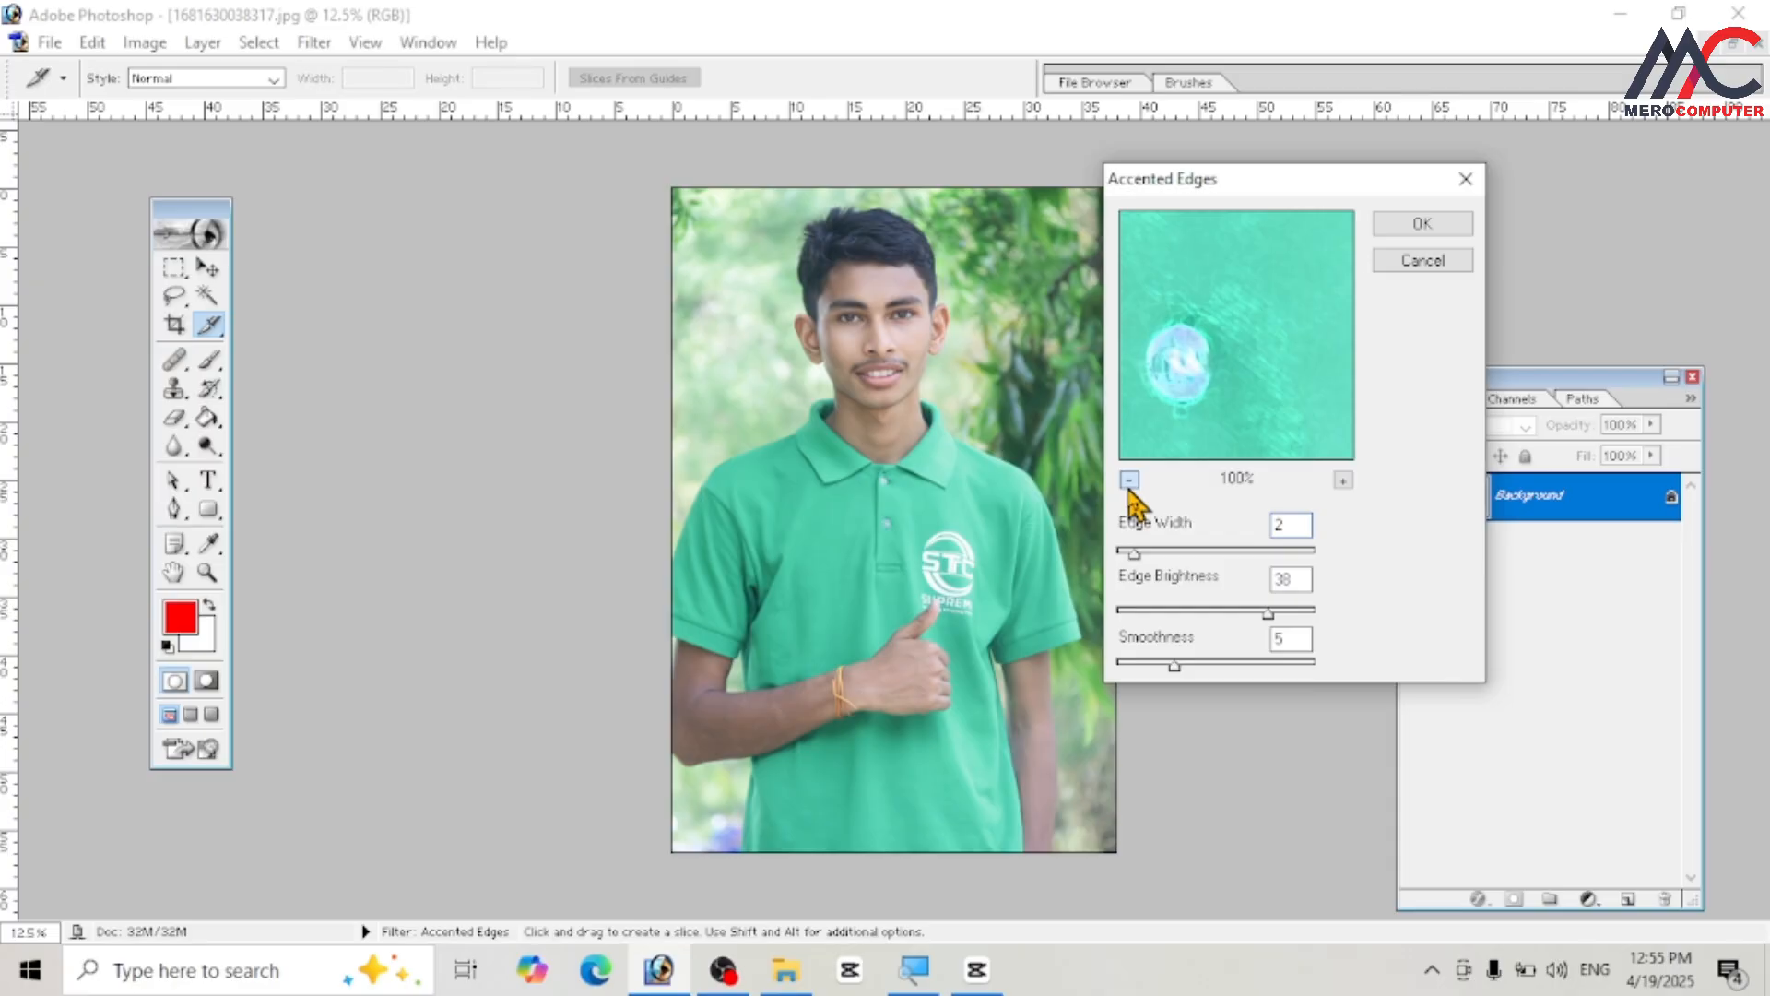
pyautogui.click(1129, 481)
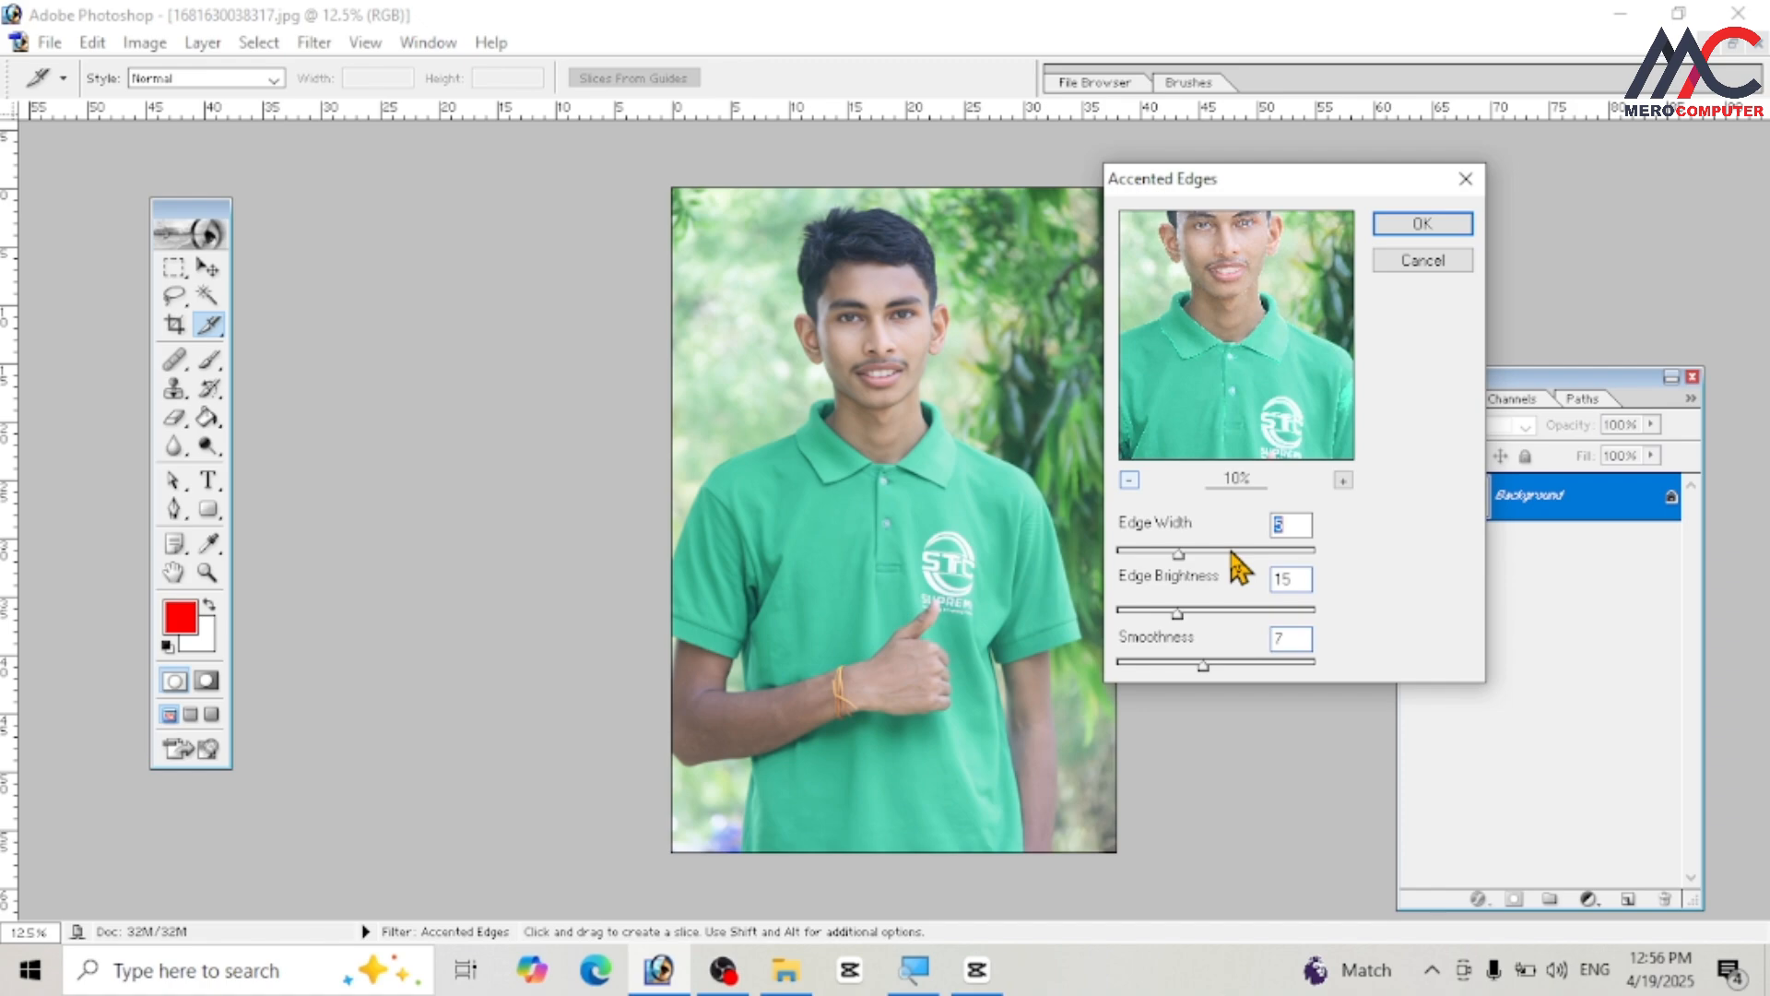
pyautogui.click(1235, 551)
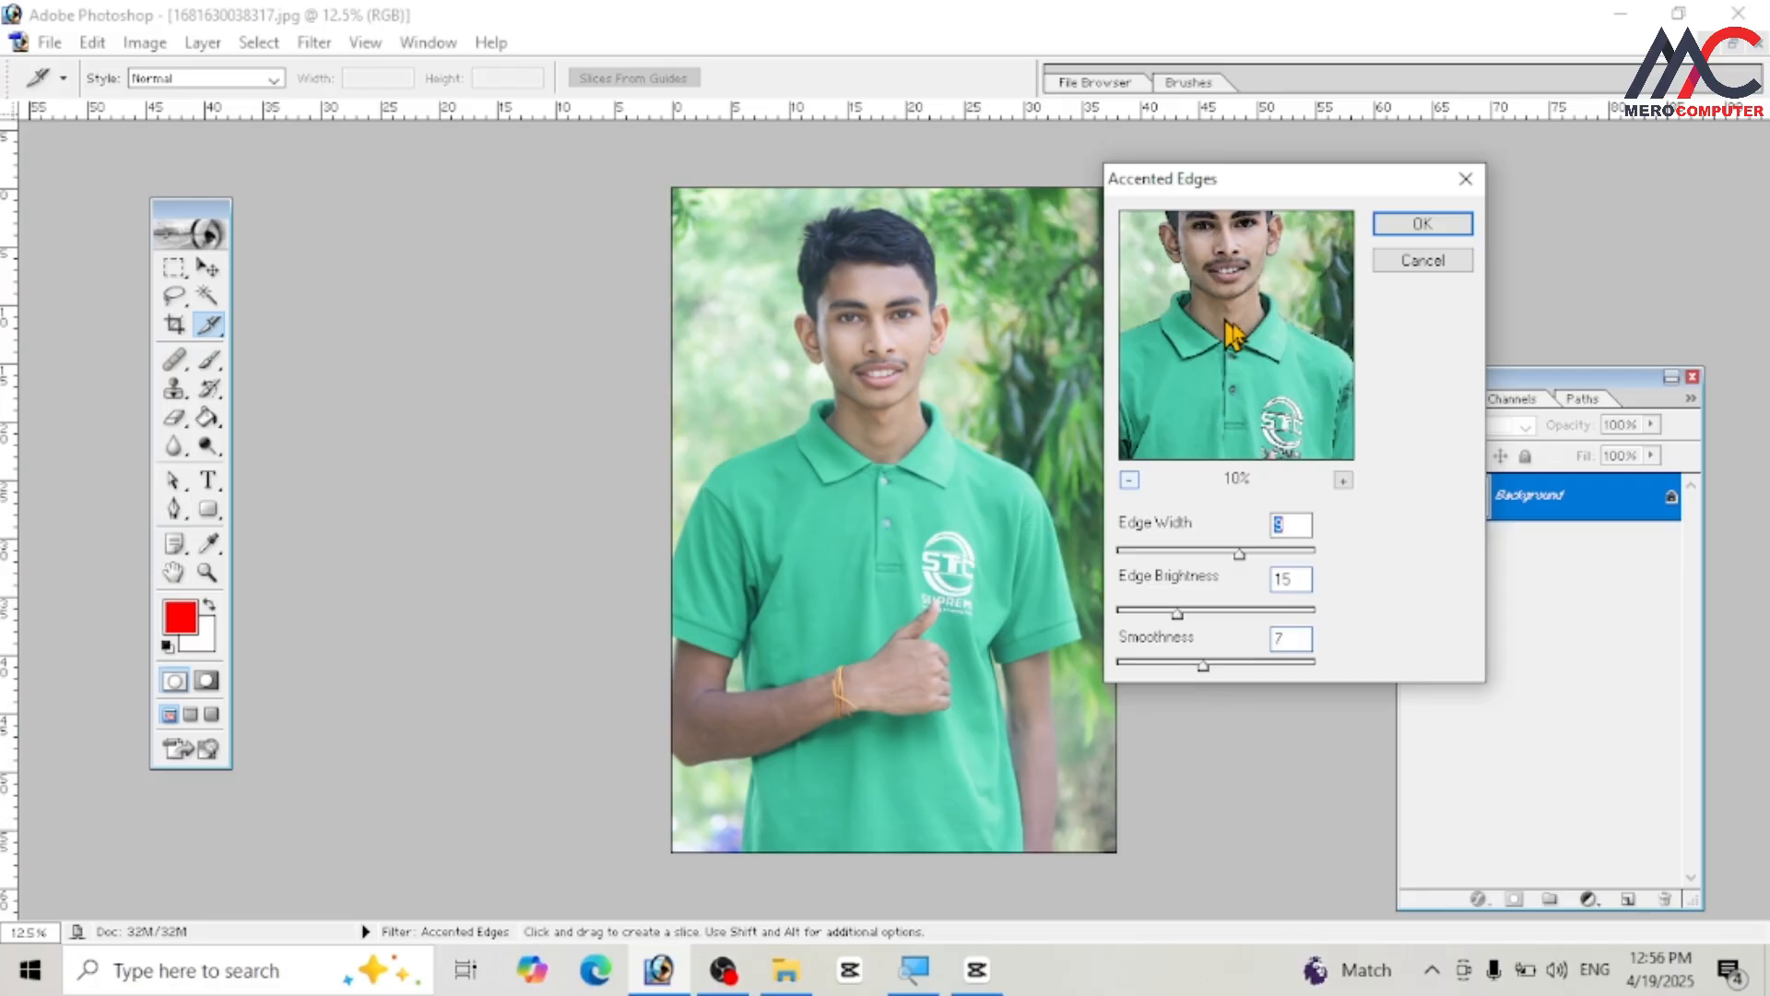
pyautogui.press('Return')
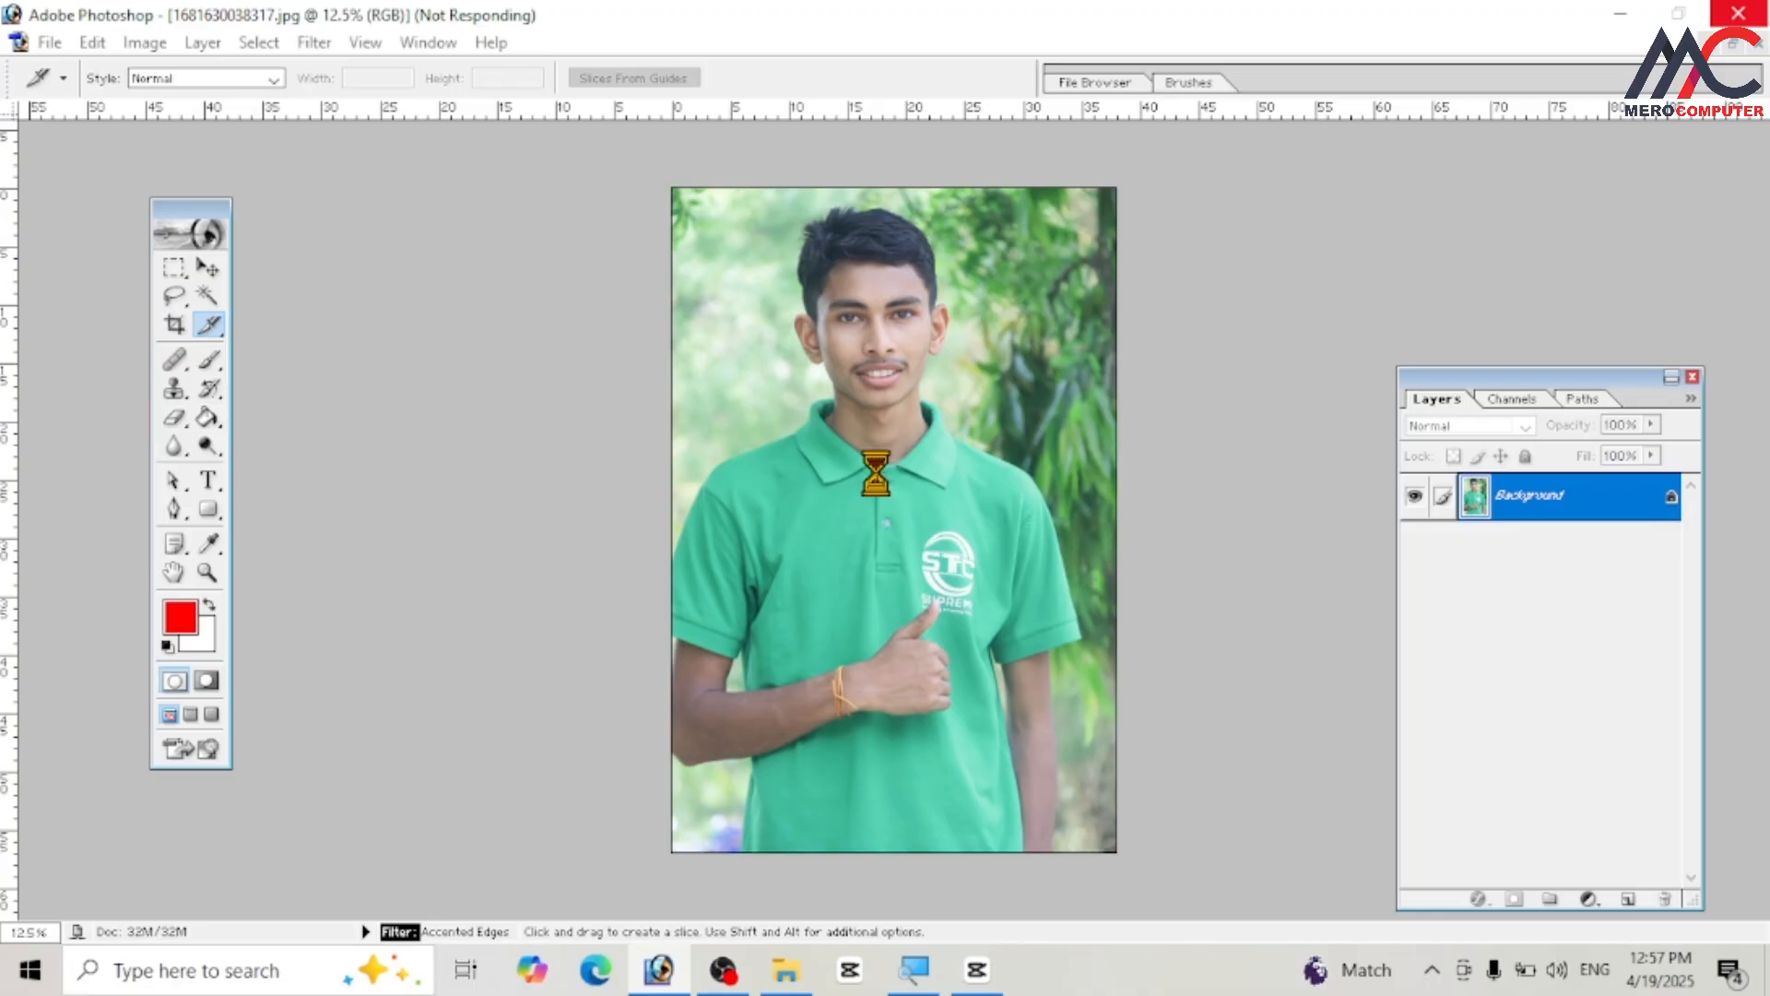
pyautogui.hotkey('ctrl', '+')
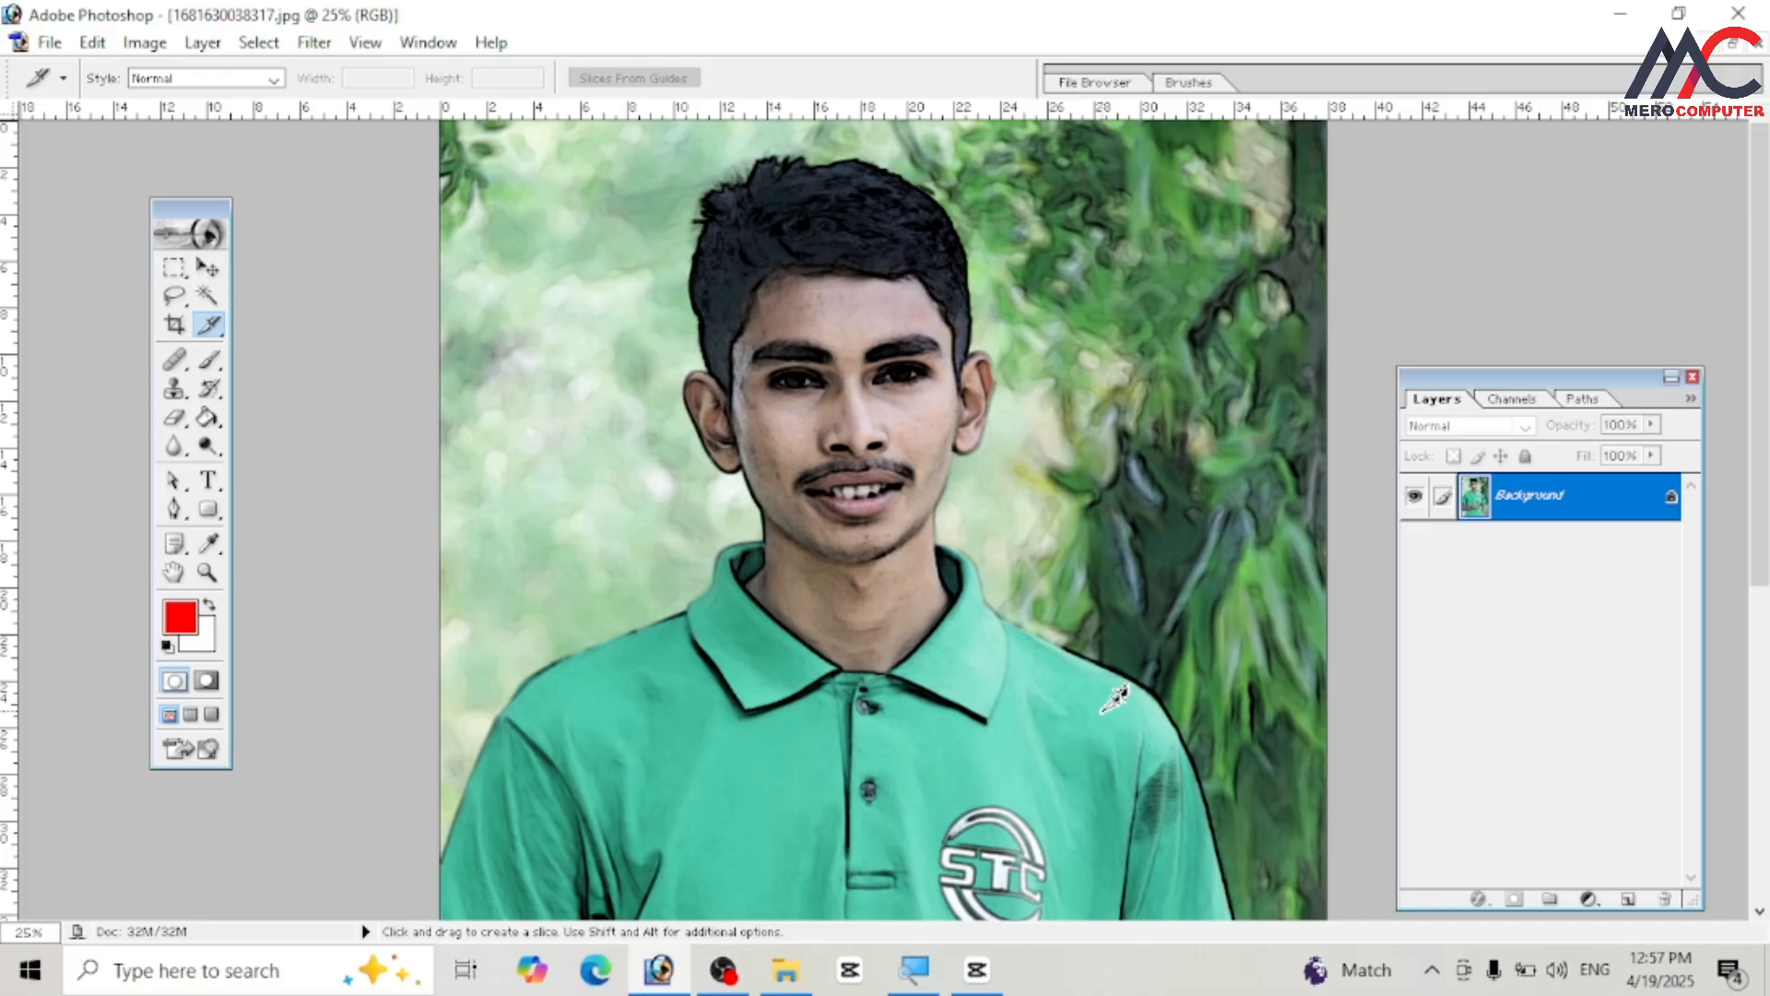
pyautogui.hotkey('ctrl', '-')
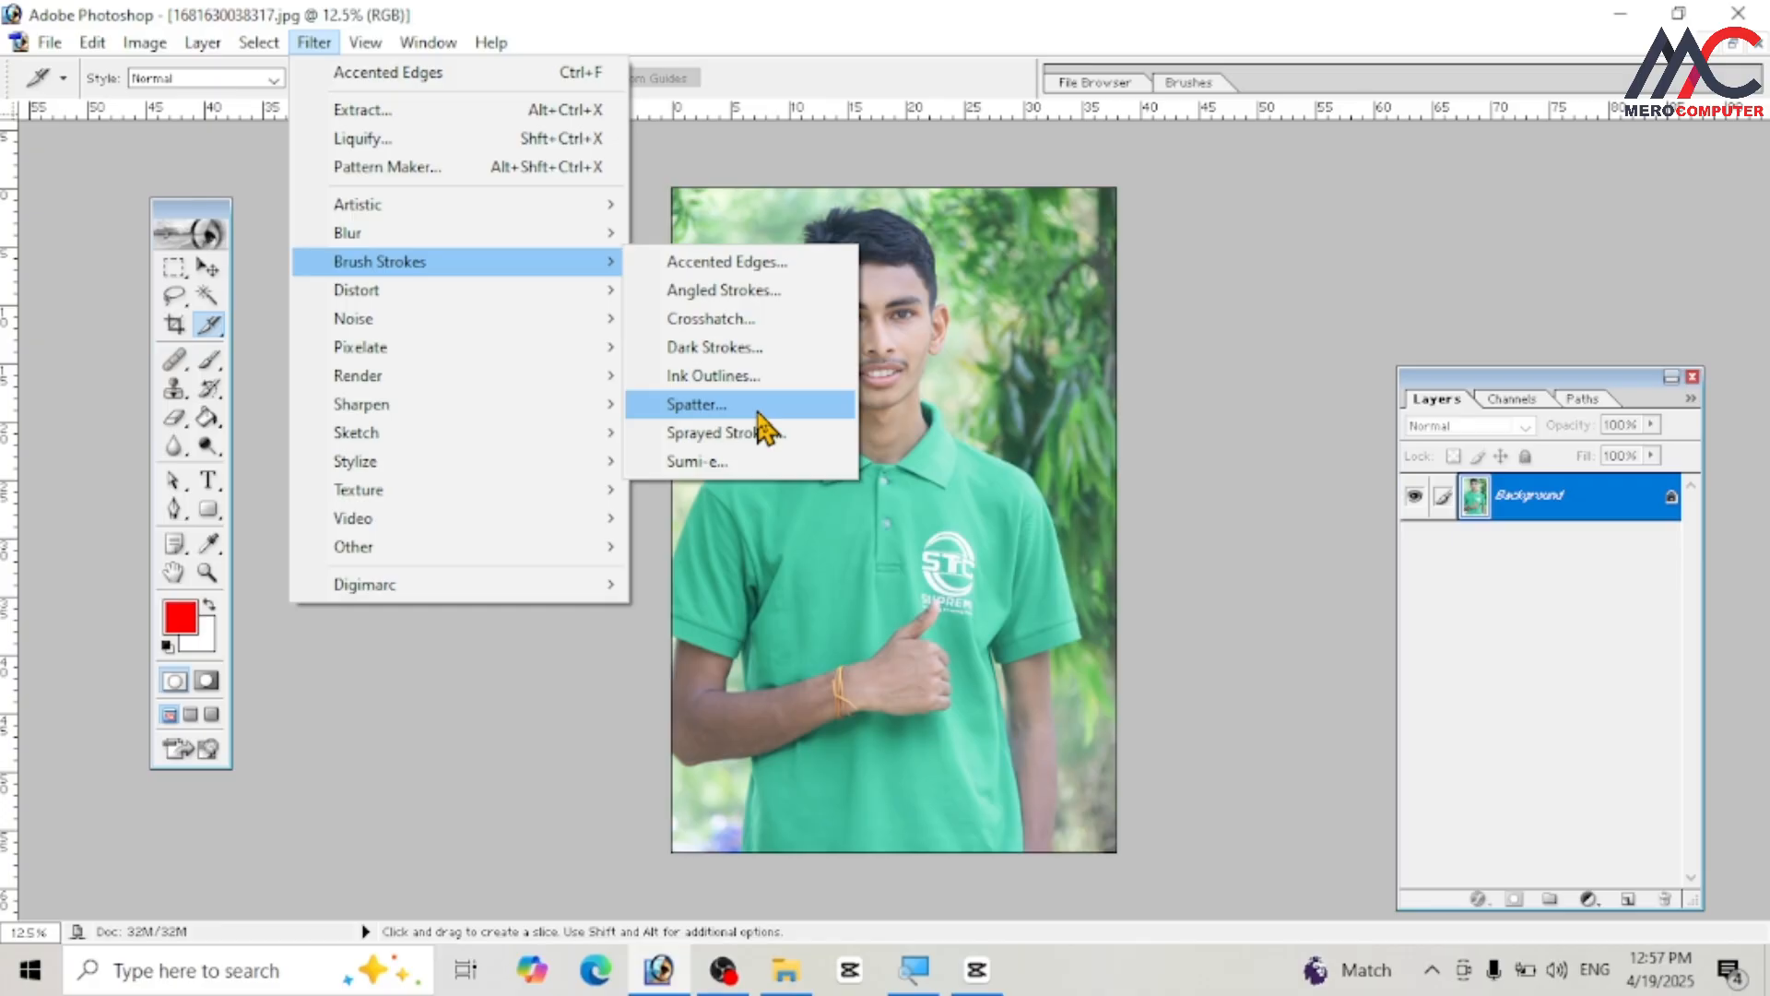
# - Preview the Dark Strokes filter on the portrait's face at 14%, then close the dialog without applying it
pyautogui.click(714, 347)
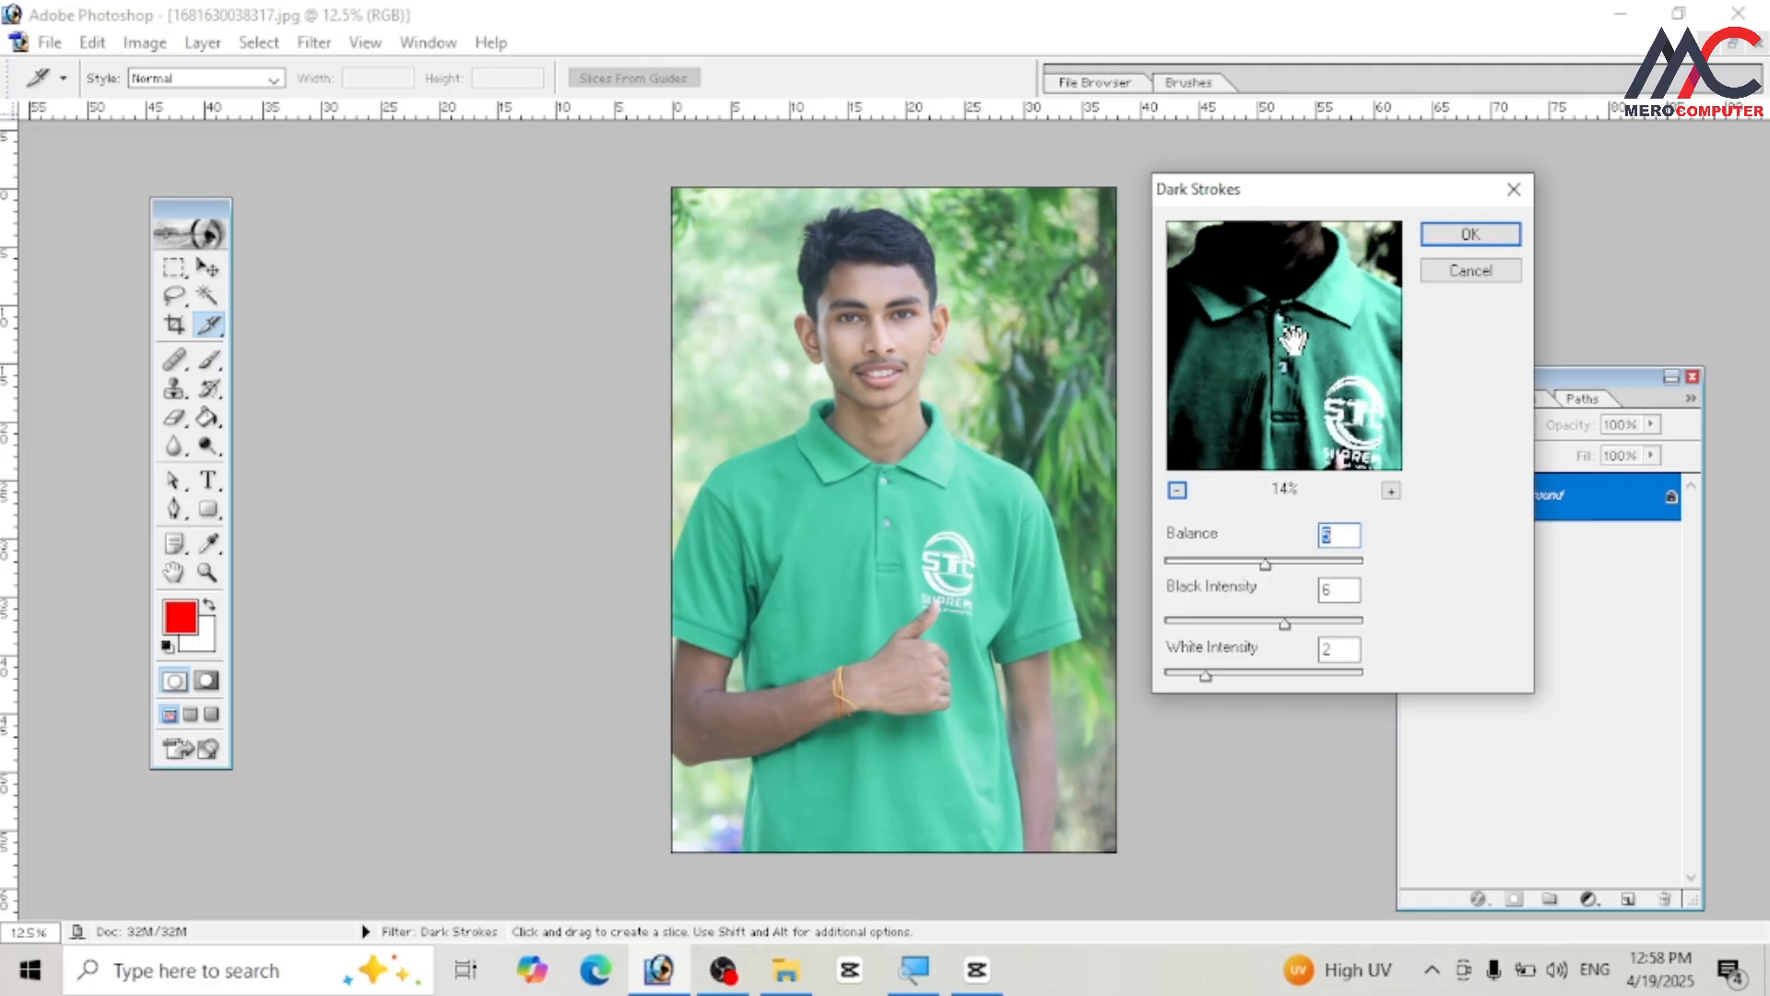
pyautogui.moveTo(1294, 339); pyautogui.dragTo(1306, 349)
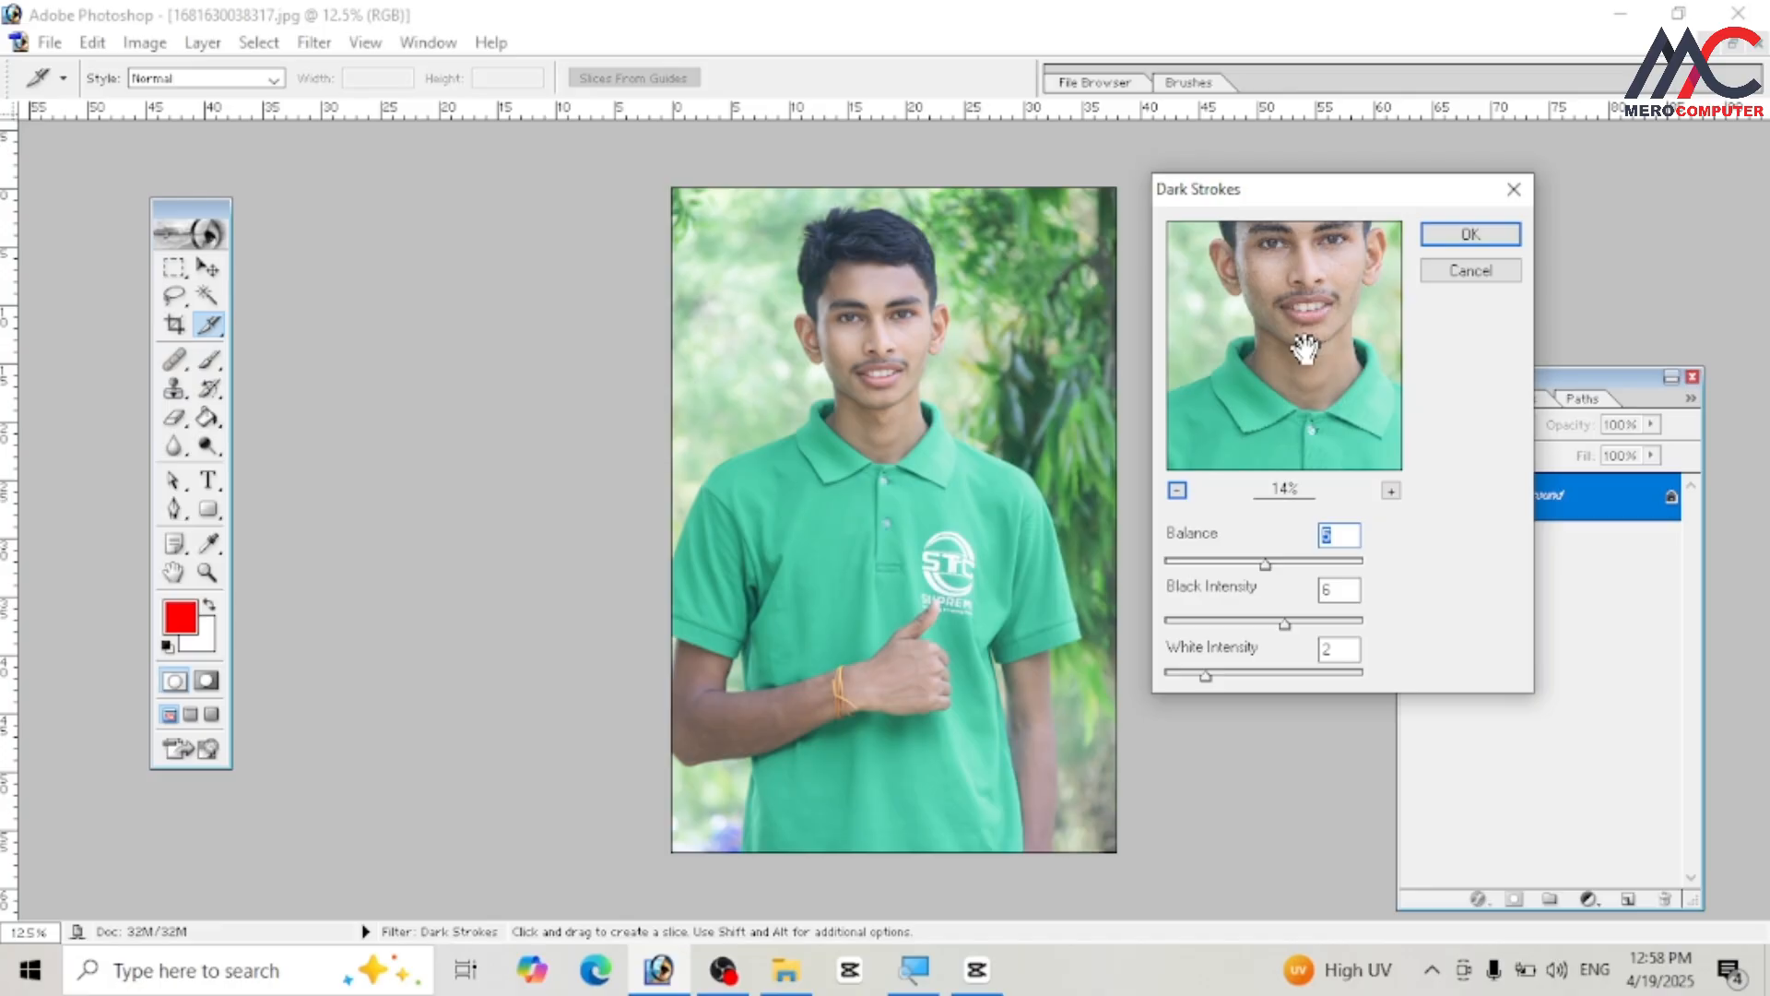
pyautogui.press('Escape')
# - Apply the Diffuse Glow distortion with glow amount 10 and clear amount 18, and inspect the portrait up close
pyautogui.click(313, 43)
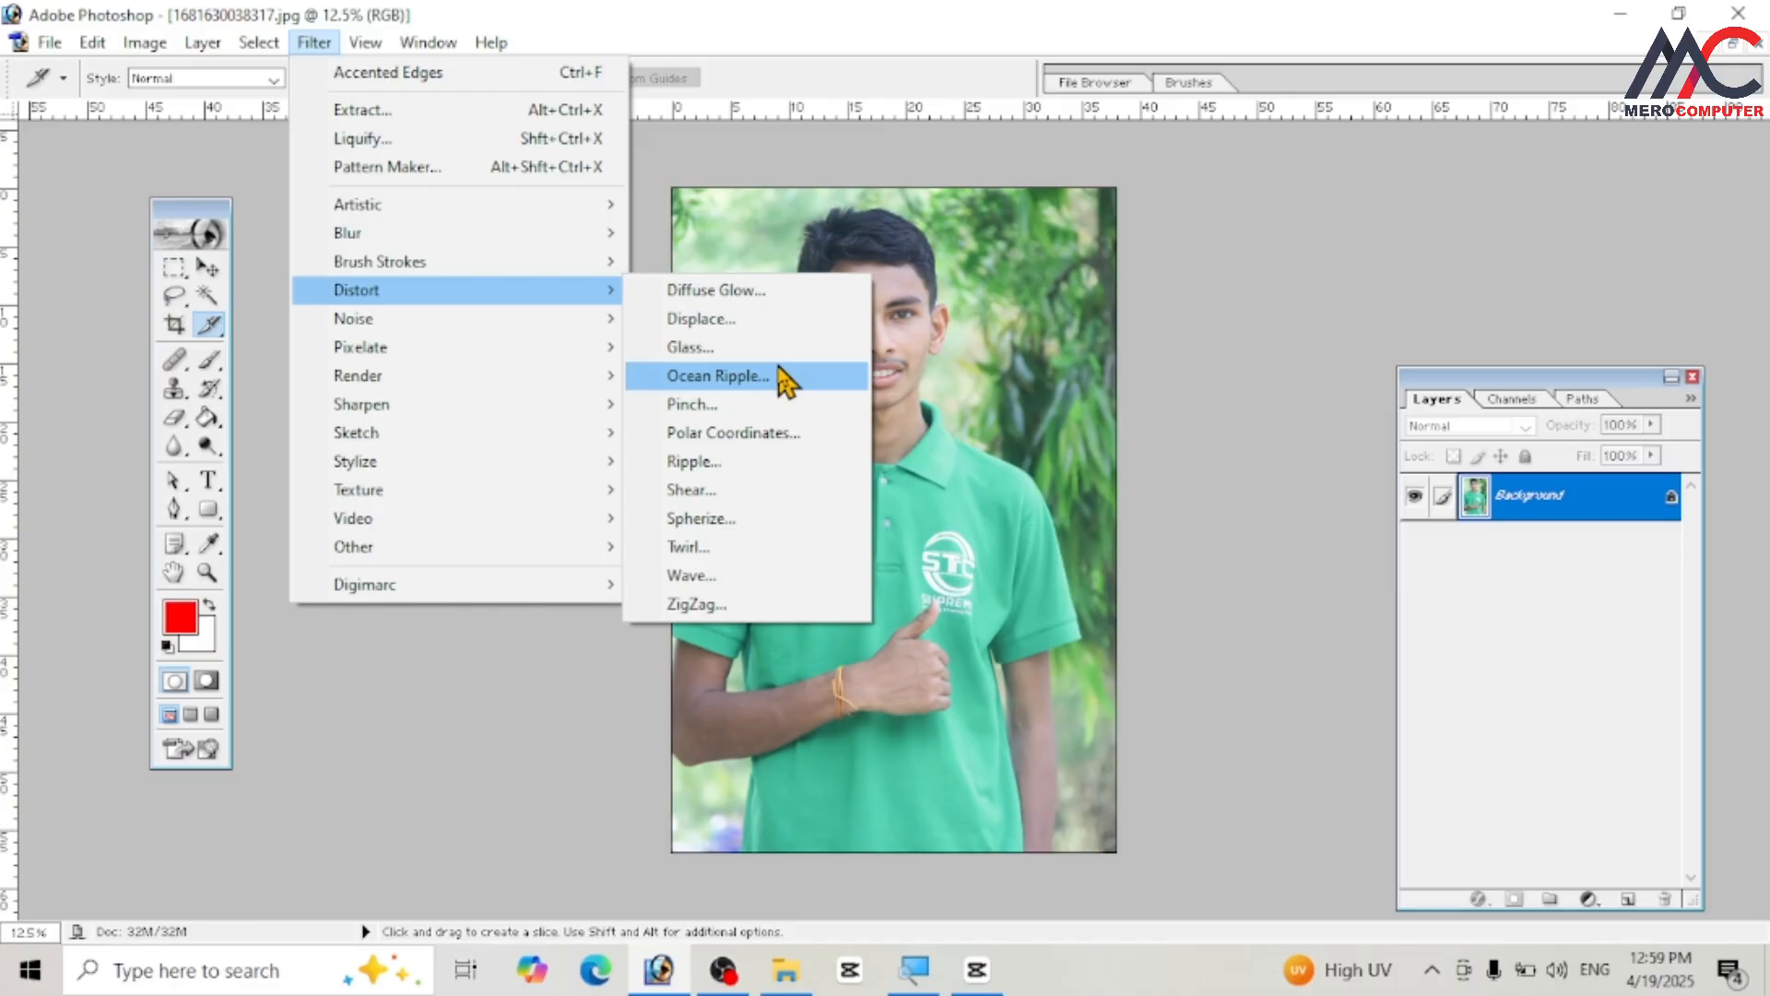
pyautogui.click(715, 290)
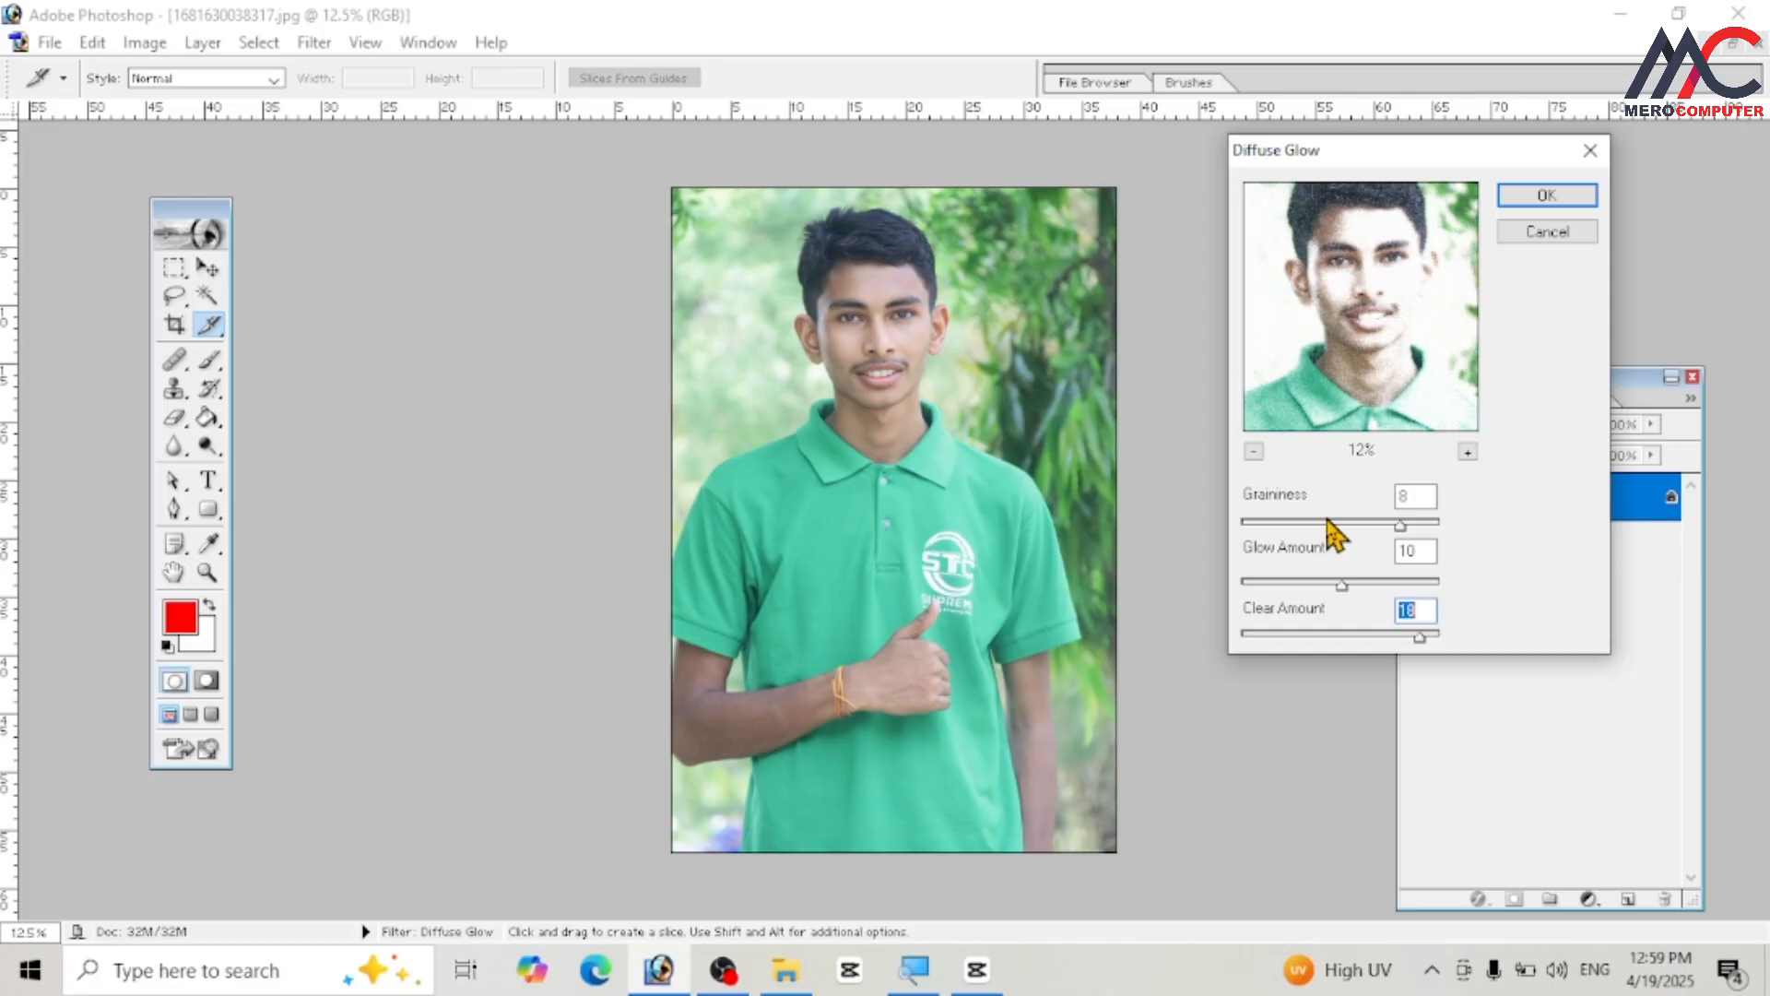
pyautogui.click(1523, 193)
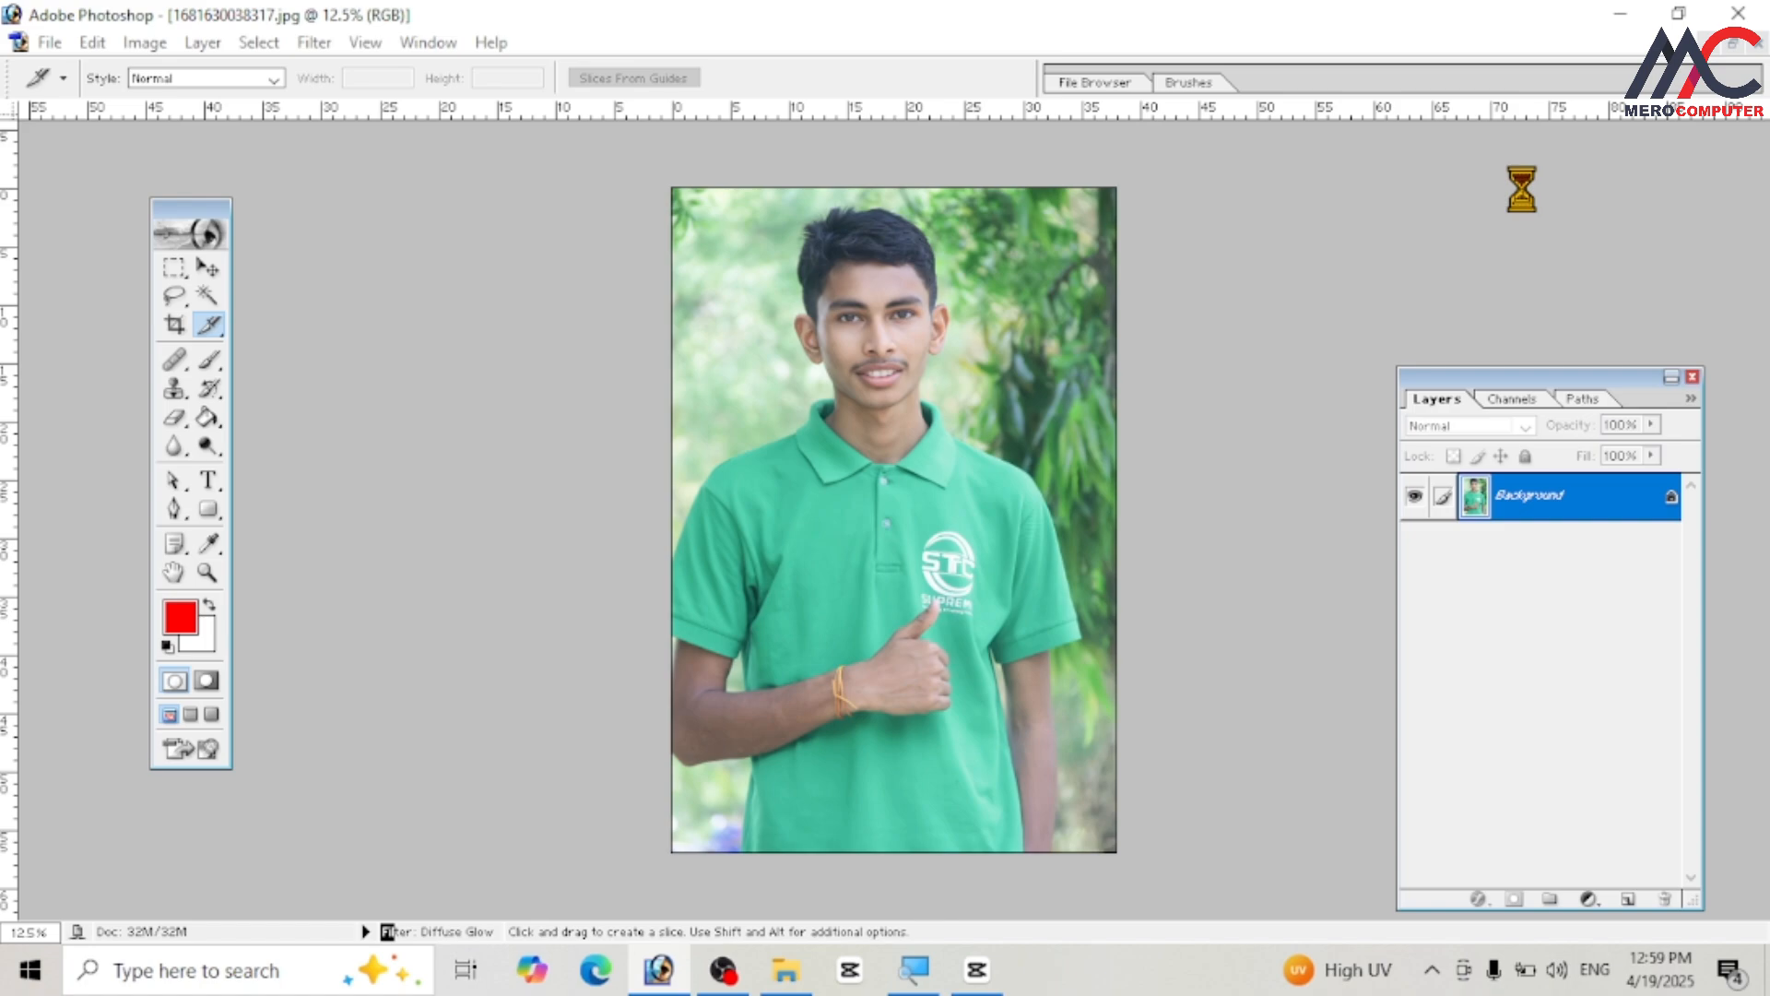
pyautogui.hotkey('ctrl', '+')
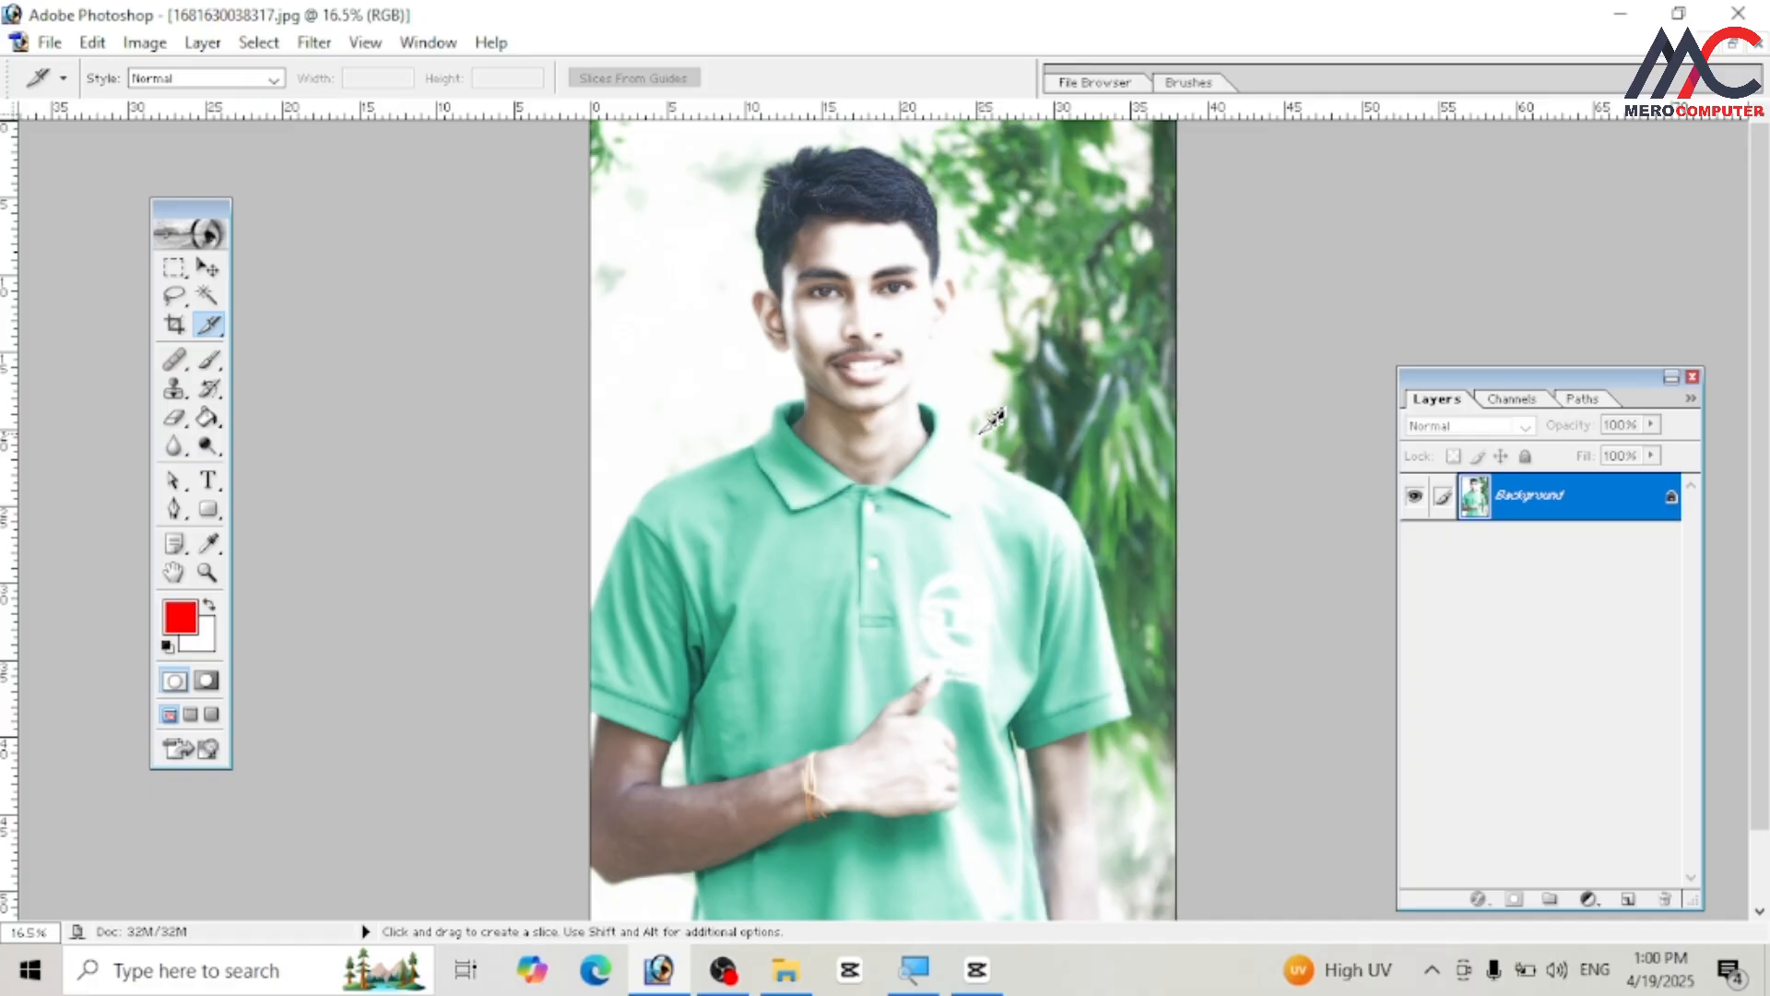
pyautogui.hotkey('ctrl', '-')
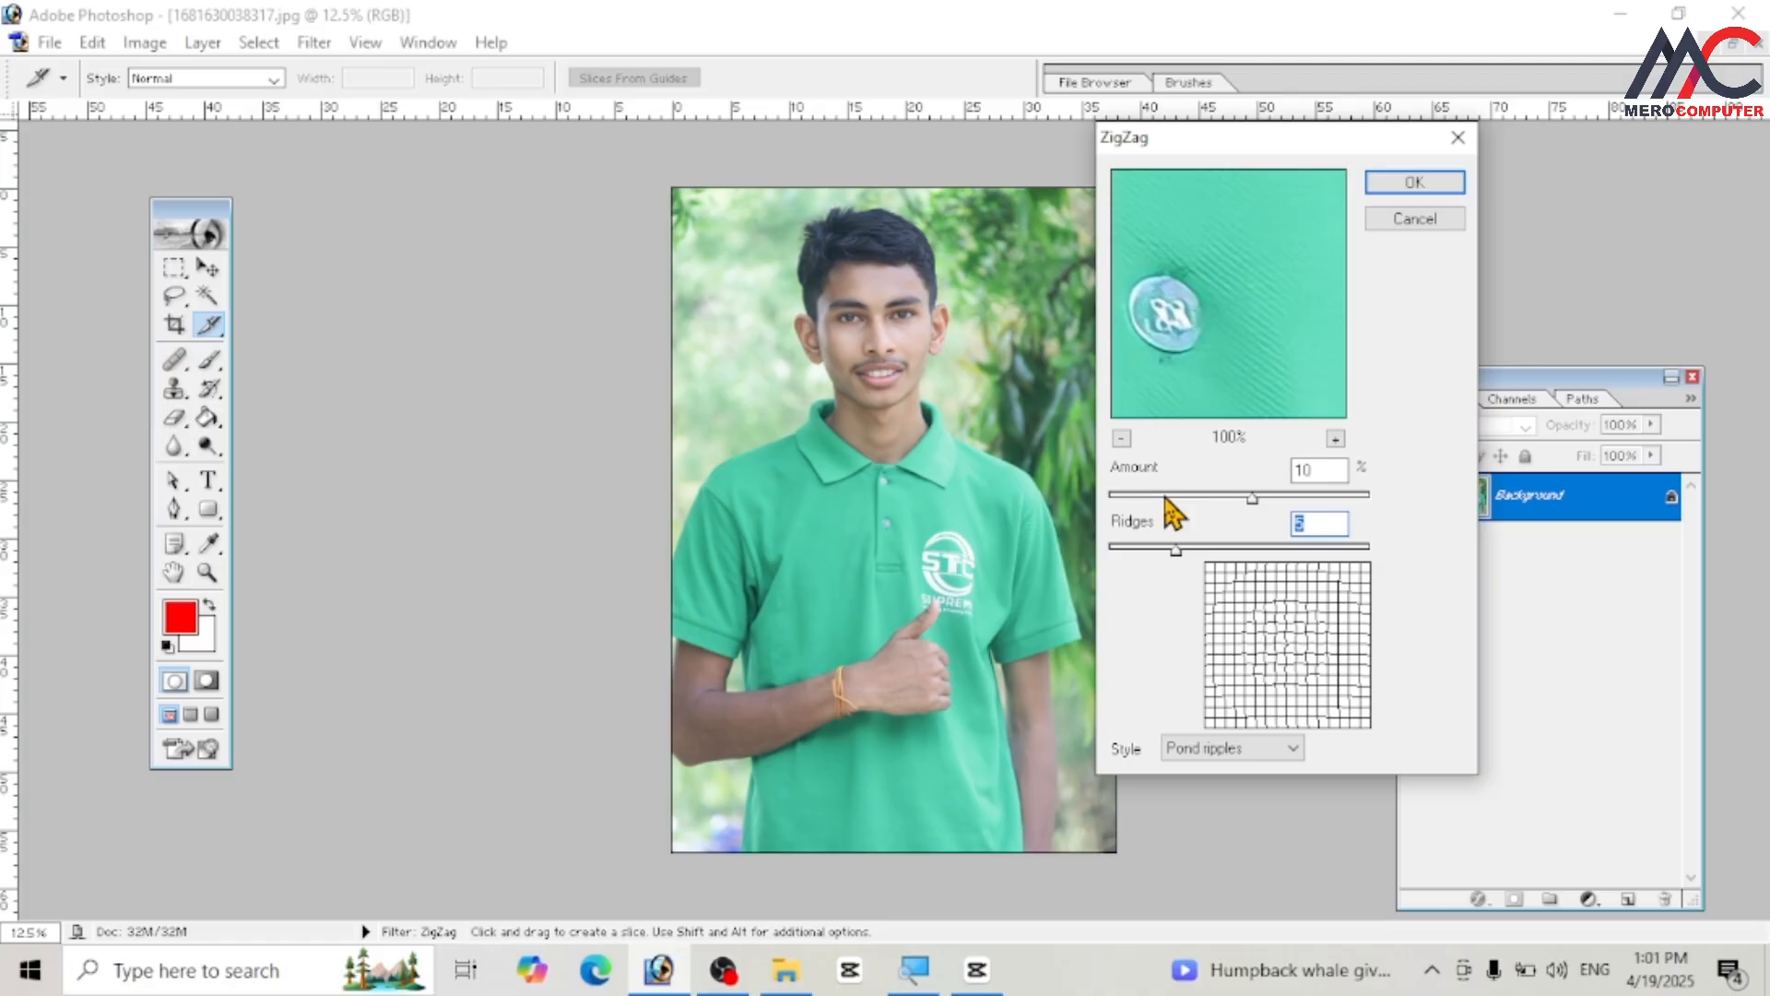
# - Set the ZigZag filter's ridges to 11 for the portrait
pyautogui.moveTo(1175, 551); pyautogui.dragTo(1252, 551)
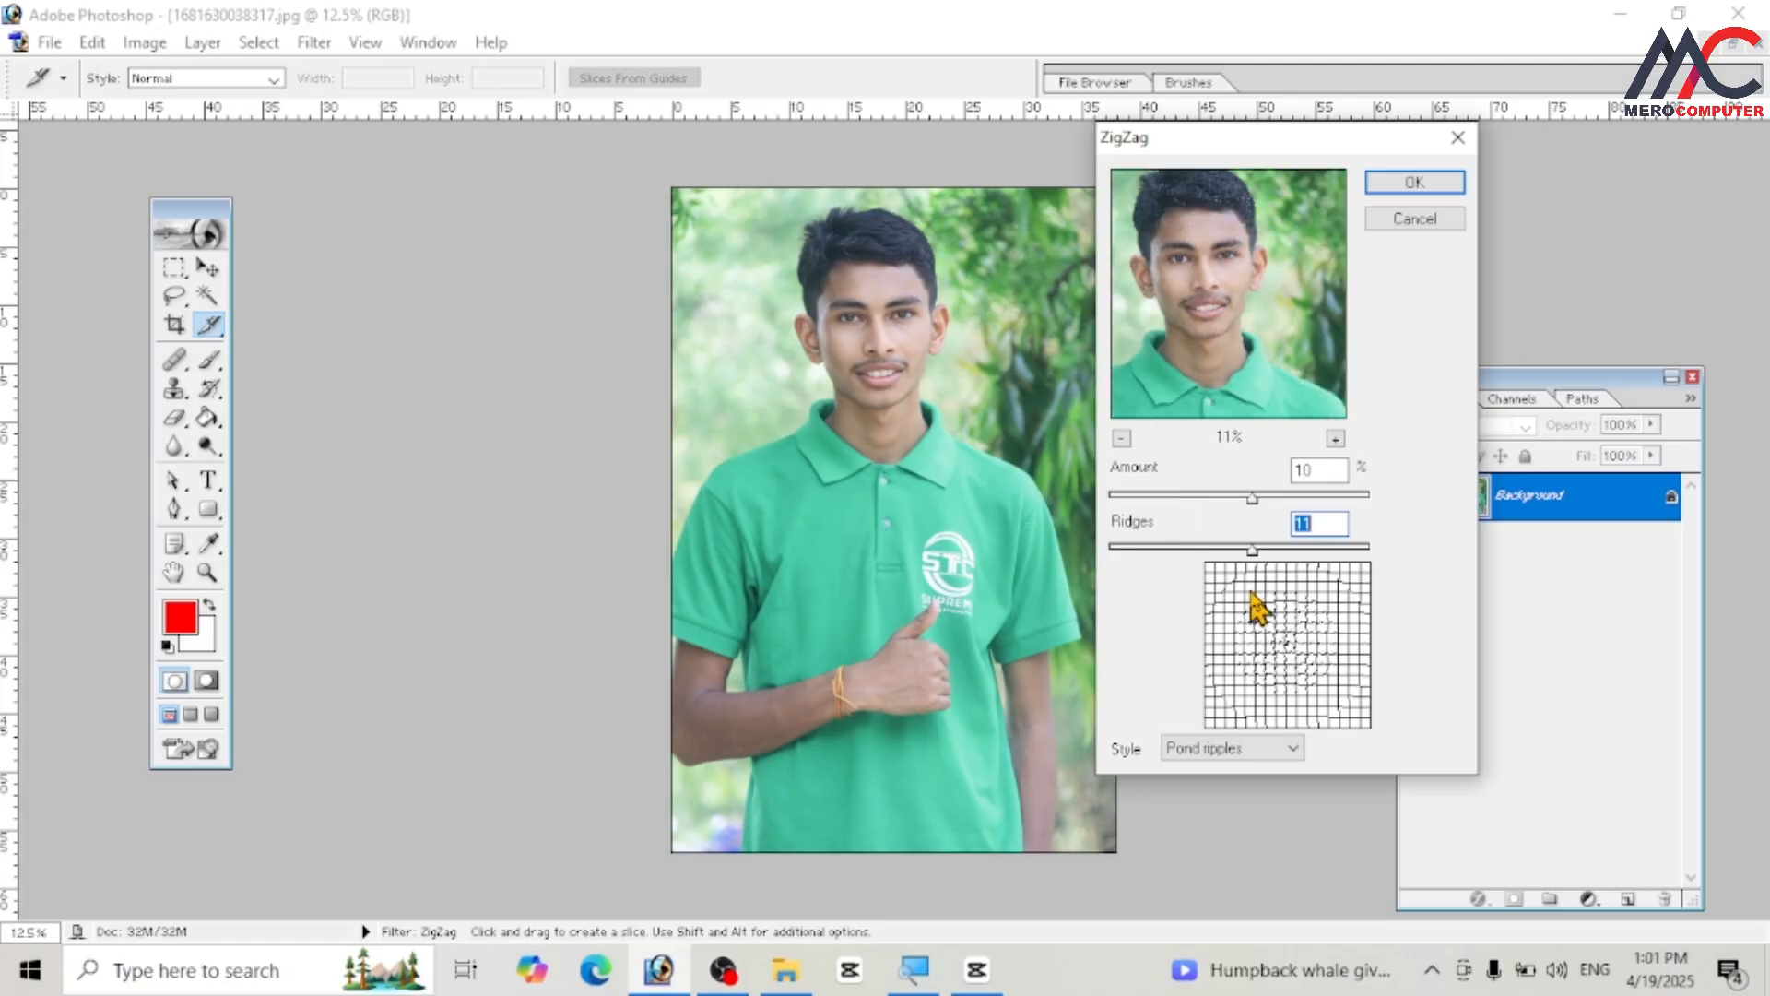